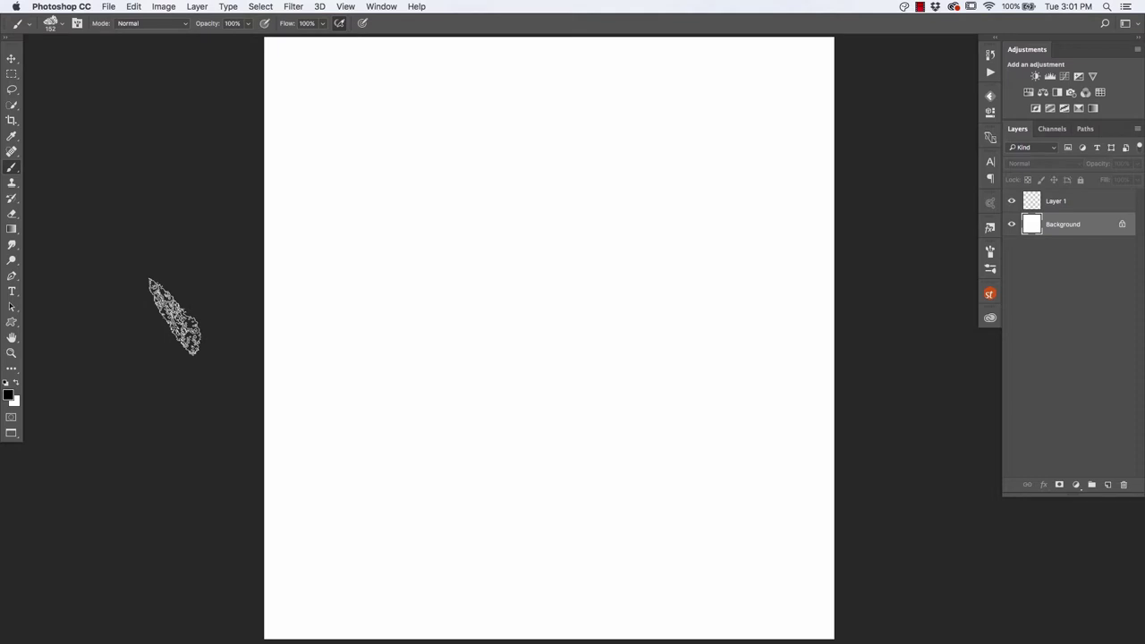
# Target Layer 1, shrink the brush to size 60 and show the MUNCH brush presets.
pyautogui.click(1064, 205)
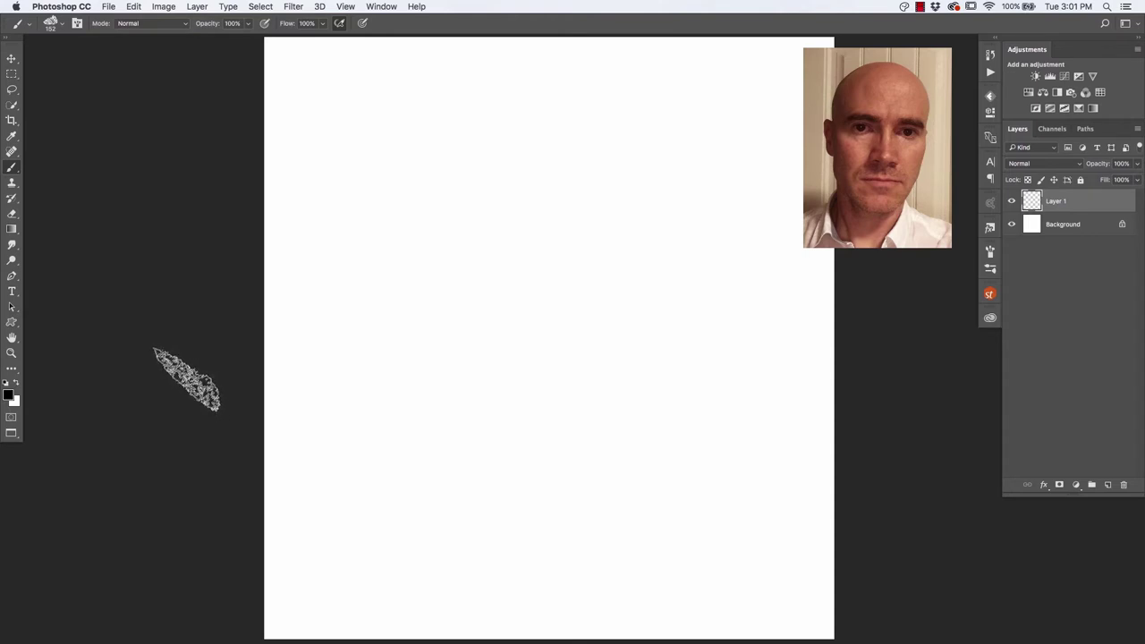
pyautogui.press('[')
pyautogui.press('[')
pyautogui.press('[')
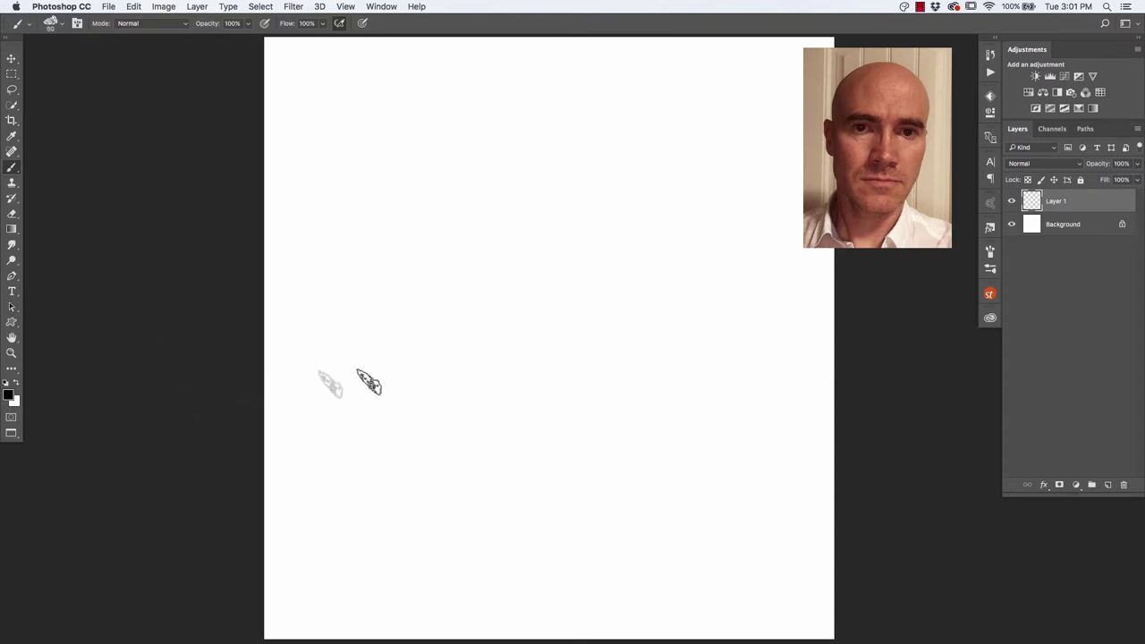
pyautogui.click(28, 26)
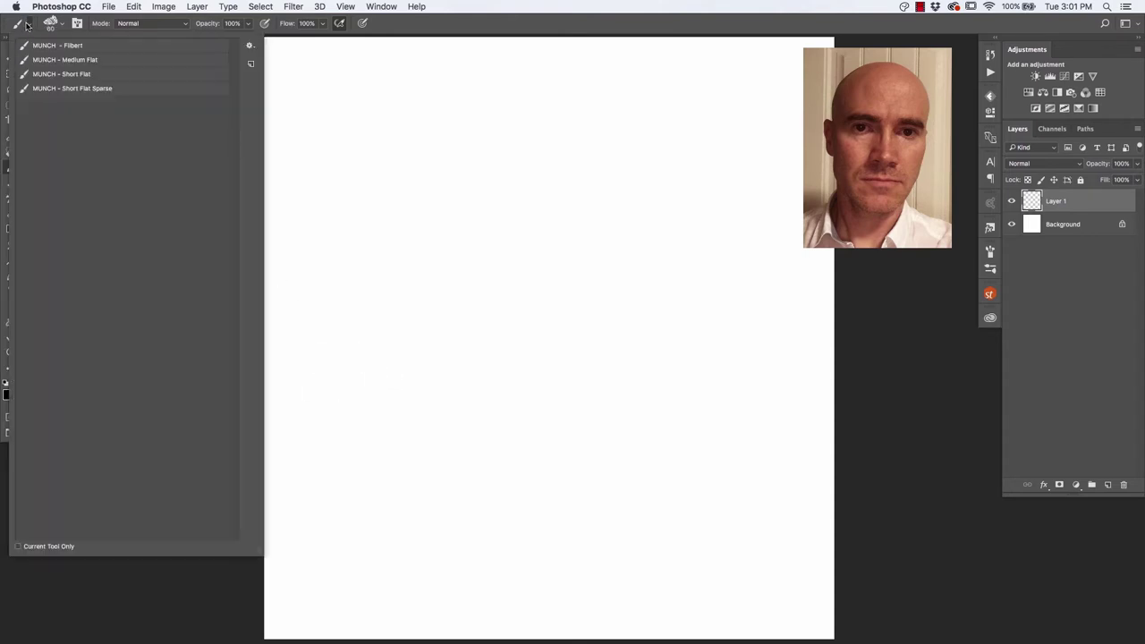
# Make a test stroke with the size-35 MUNCH brush, then undo it so the canvas stays blank.
pyautogui.click(27, 25)
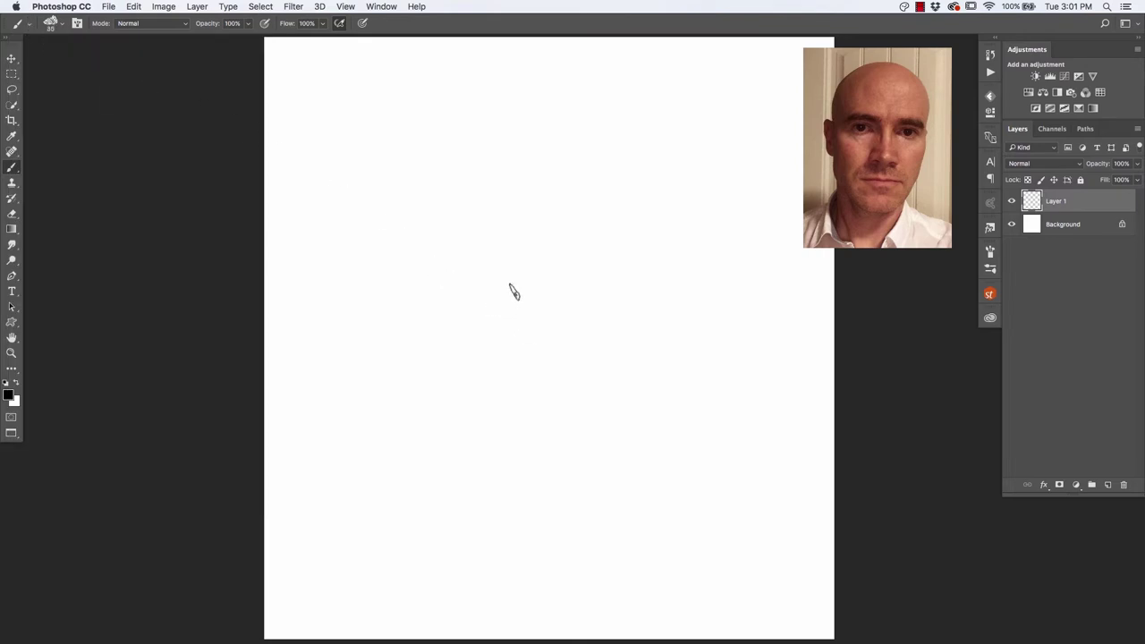
pyautogui.moveTo(633, 225); pyautogui.dragTo(514, 474)
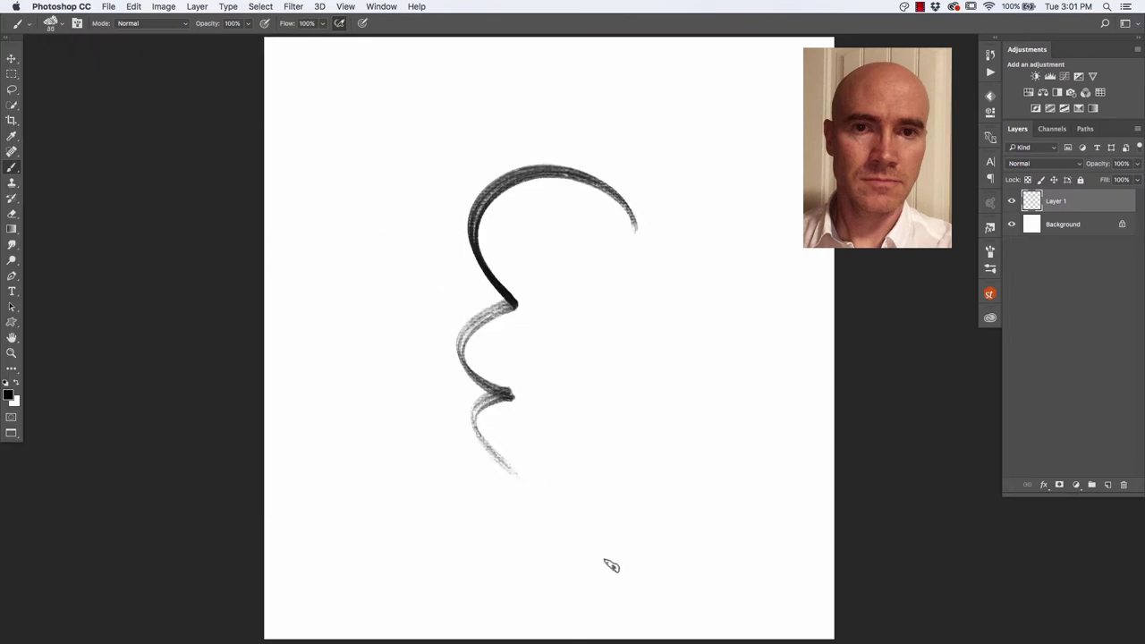
pyautogui.hotkey('ctrl', 'z')
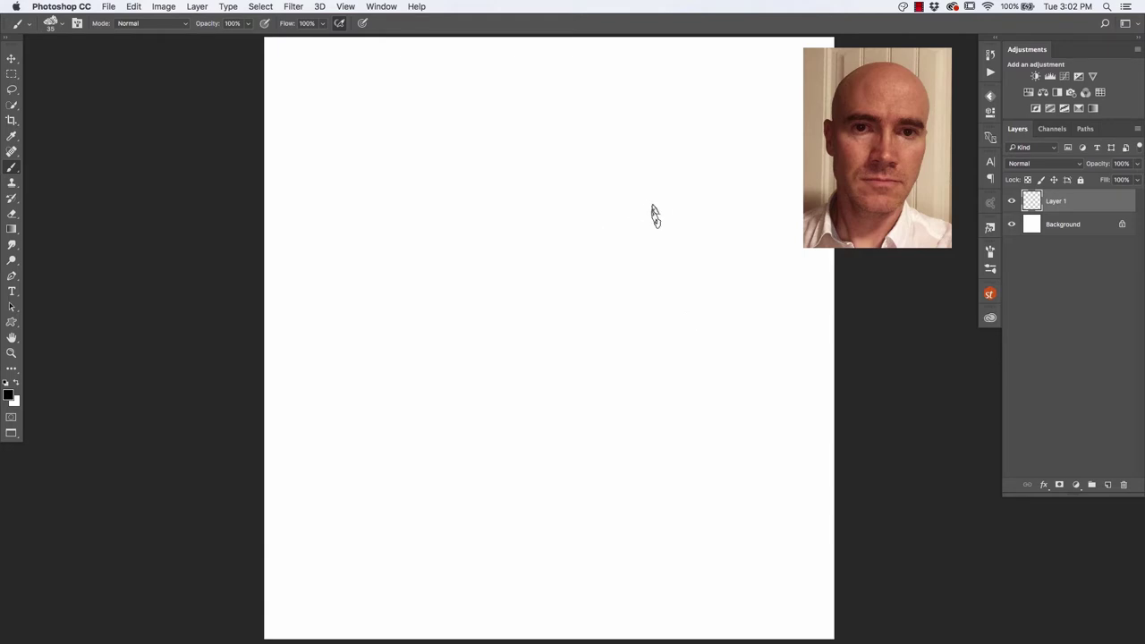
# Draw the egg-shaped head outline with vertical centre and eye-level guides, darkening the contour.
pyautogui.moveTo(662, 210)
pyautogui.mouseDown()
pyautogui.moveTo(420, 242)
pyautogui.moveTo(427, 353)
pyautogui.mouseUp()
pyautogui.moveTo(640, 161)
pyautogui.mouseDown()
pyautogui.moveTo(644, 358)
pyautogui.moveTo(608, 467)
pyautogui.moveTo(490, 478)
pyautogui.moveTo(439, 353)
pyautogui.moveTo(447, 166)
pyautogui.moveTo(632, 399)
pyautogui.moveTo(647, 173)
pyautogui.moveTo(624, 153)
pyautogui.moveTo(659, 242)
pyautogui.moveTo(630, 181)
pyautogui.mouseUp()
pyautogui.moveTo(556, 54)
pyautogui.mouseDown()
pyautogui.moveTo(561, 524)
pyautogui.moveTo(552, 439)
pyautogui.moveTo(563, 487)
pyautogui.mouseUp()
pyautogui.moveTo(556, 151); pyautogui.dragTo(562, 497)
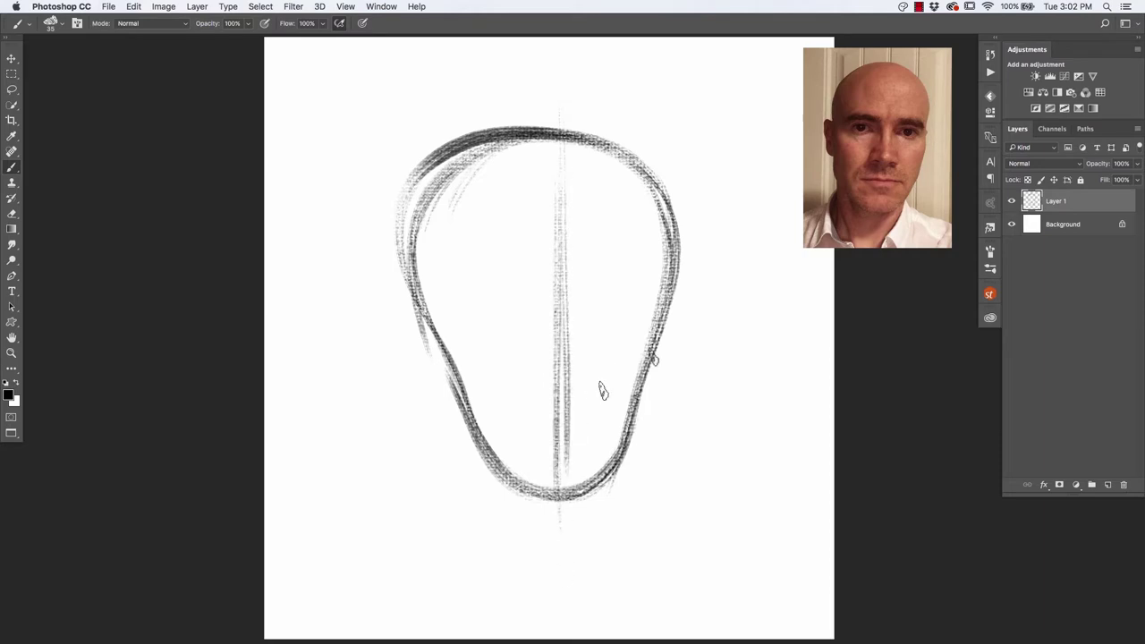
pyautogui.moveTo(358, 312)
pyautogui.mouseDown()
pyautogui.moveTo(743, 312)
pyautogui.moveTo(295, 314)
pyautogui.mouseUp()
pyautogui.moveTo(555, 129)
pyautogui.mouseDown()
pyautogui.moveTo(636, 168)
pyautogui.moveTo(586, 496)
pyautogui.mouseUp()
pyautogui.moveTo(629, 427)
pyautogui.mouseDown()
pyautogui.moveTo(546, 496)
pyautogui.moveTo(517, 491)
pyautogui.moveTo(569, 487)
pyautogui.moveTo(503, 445)
pyautogui.moveTo(452, 373)
pyautogui.mouseUp()
pyautogui.moveTo(635, 465); pyautogui.dragTo(608, 157)
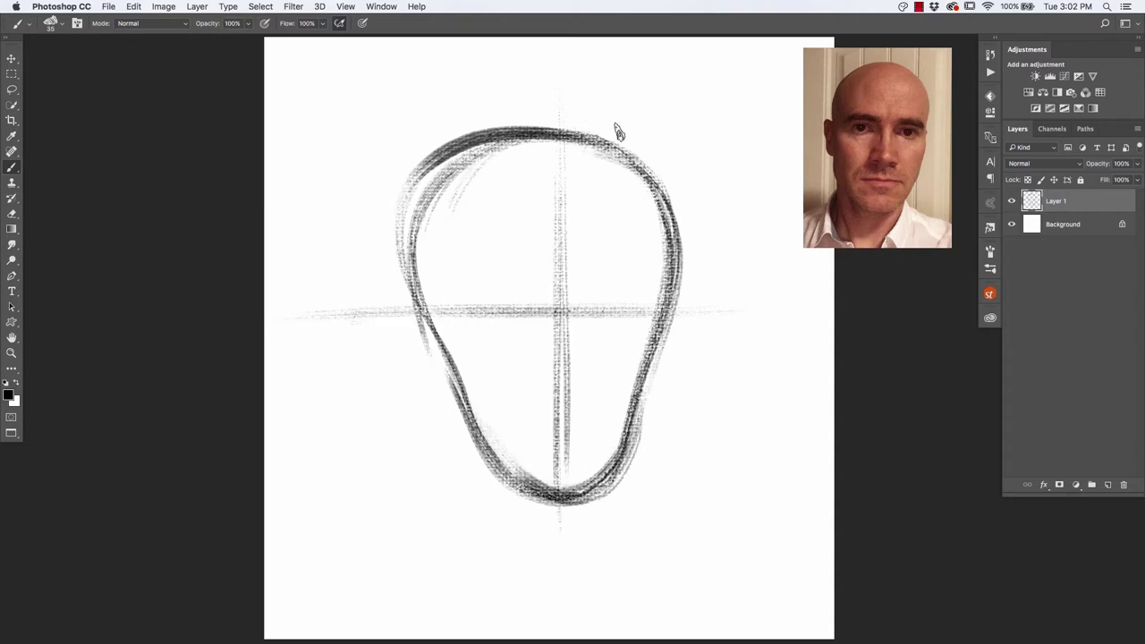
pyautogui.moveTo(496, 134)
pyautogui.mouseDown()
pyautogui.moveTo(405, 237)
pyautogui.moveTo(469, 407)
pyautogui.mouseUp()
pyautogui.moveTo(629, 481); pyautogui.dragTo(656, 417)
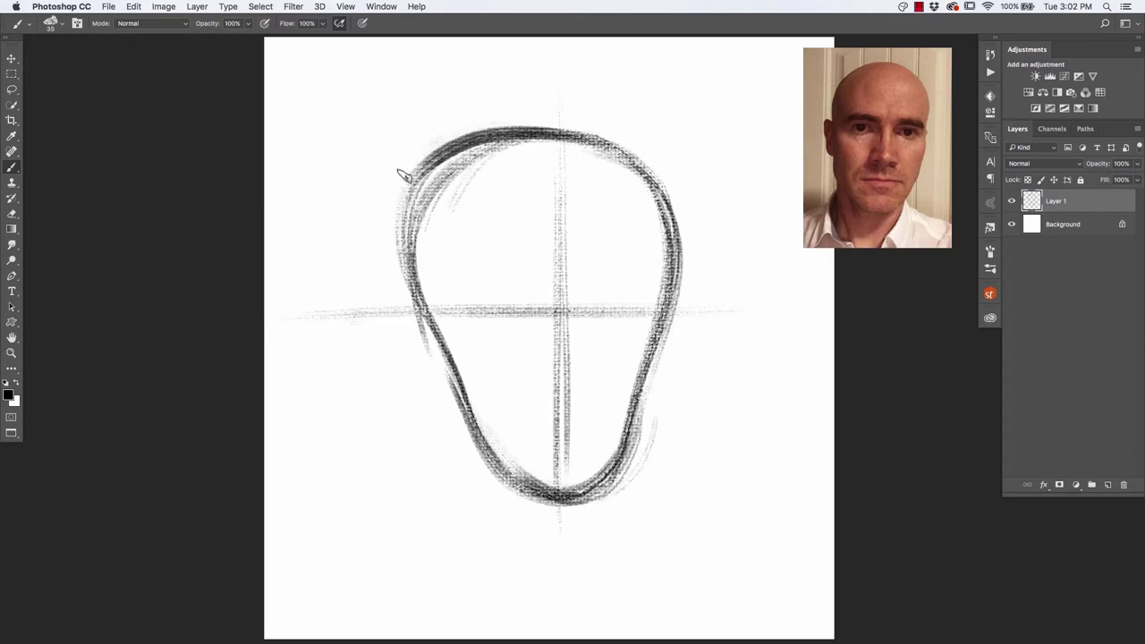
pyautogui.moveTo(517, 171)
pyautogui.mouseDown()
pyautogui.moveTo(548, 299)
pyautogui.moveTo(661, 298)
pyautogui.moveTo(565, 313)
pyautogui.mouseUp()
# Sketch the two eyebrows and both eyes along the eye-level guide.
pyautogui.moveTo(497, 284); pyautogui.dragTo(546, 296)
pyautogui.moveTo(443, 318); pyautogui.dragTo(538, 296)
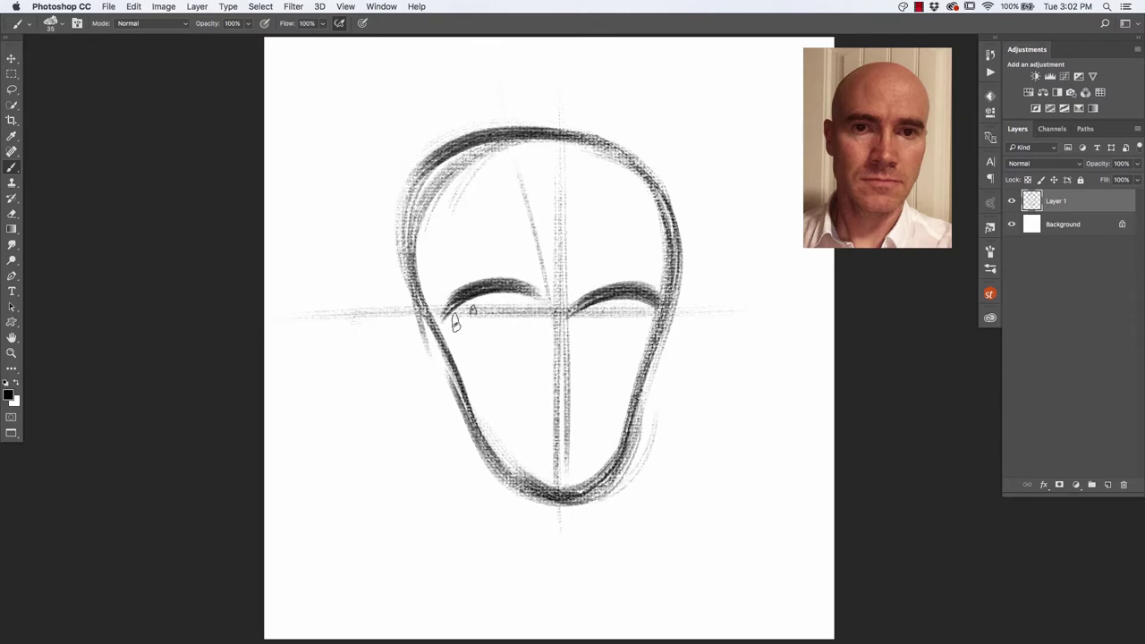
pyautogui.moveTo(471, 326)
pyautogui.mouseDown()
pyautogui.moveTo(504, 324)
pyautogui.moveTo(476, 325)
pyautogui.mouseUp()
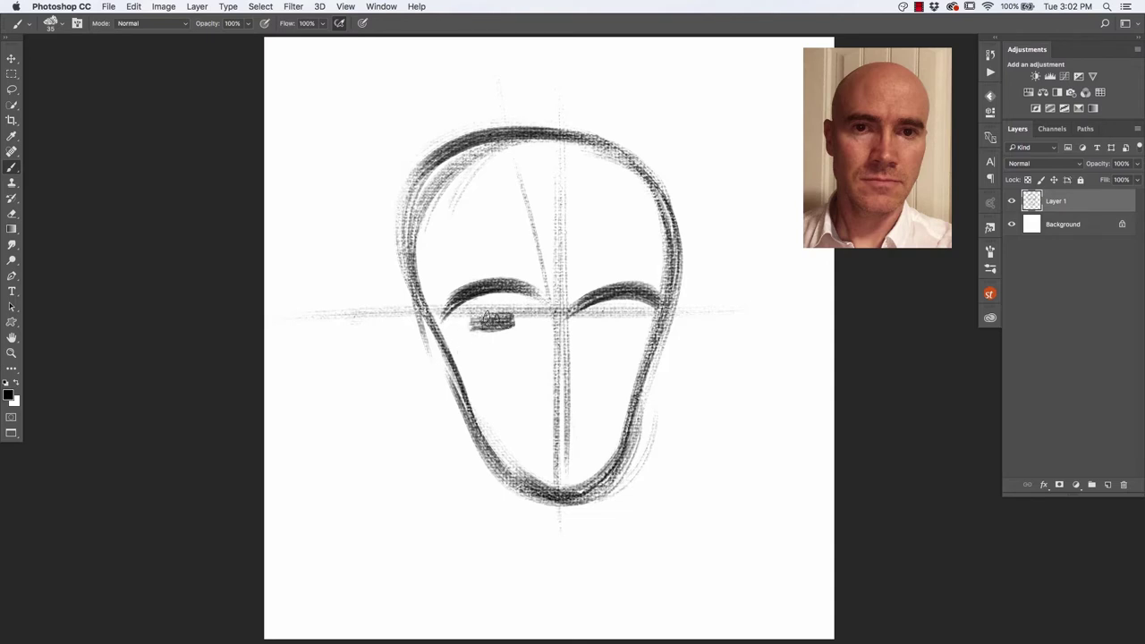
pyautogui.moveTo(599, 327)
pyautogui.mouseDown()
pyautogui.moveTo(625, 310)
pyautogui.moveTo(582, 384)
pyautogui.moveTo(544, 382)
pyautogui.moveTo(534, 362)
pyautogui.moveTo(545, 386)
pyautogui.moveTo(568, 393)
pyautogui.moveTo(554, 398)
pyautogui.moveTo(601, 433)
pyautogui.moveTo(510, 435)
pyautogui.mouseUp()
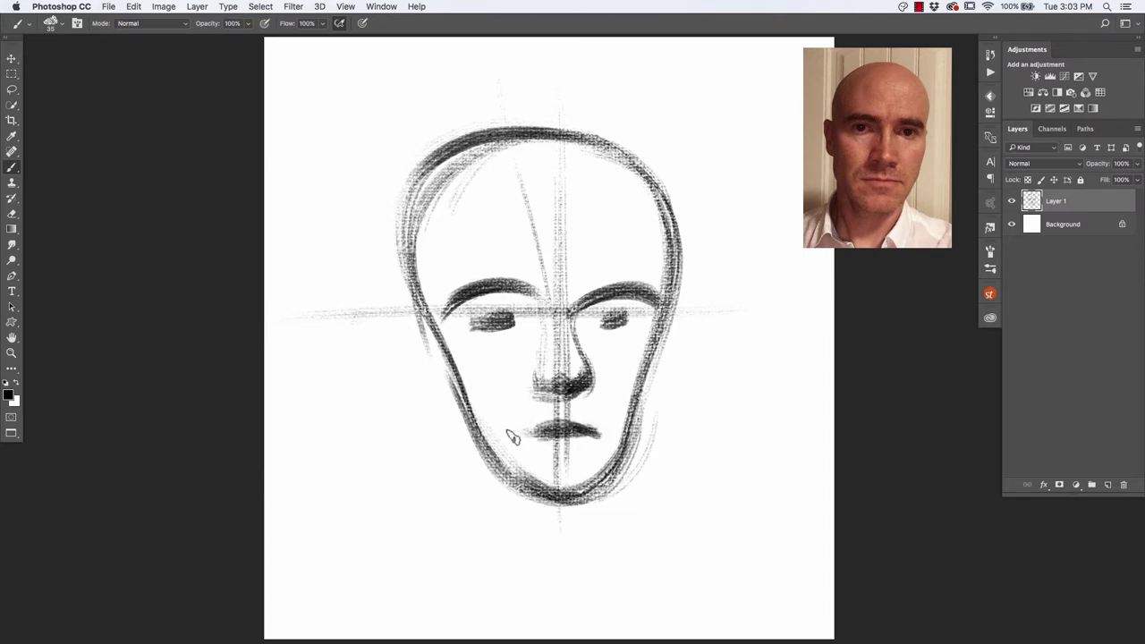
# Draw both cheek lines and strengthen the jaw and chin outline.
pyautogui.moveTo(437, 319); pyautogui.dragTo(492, 416)
pyautogui.moveTo(461, 366); pyautogui.dragTo(511, 467)
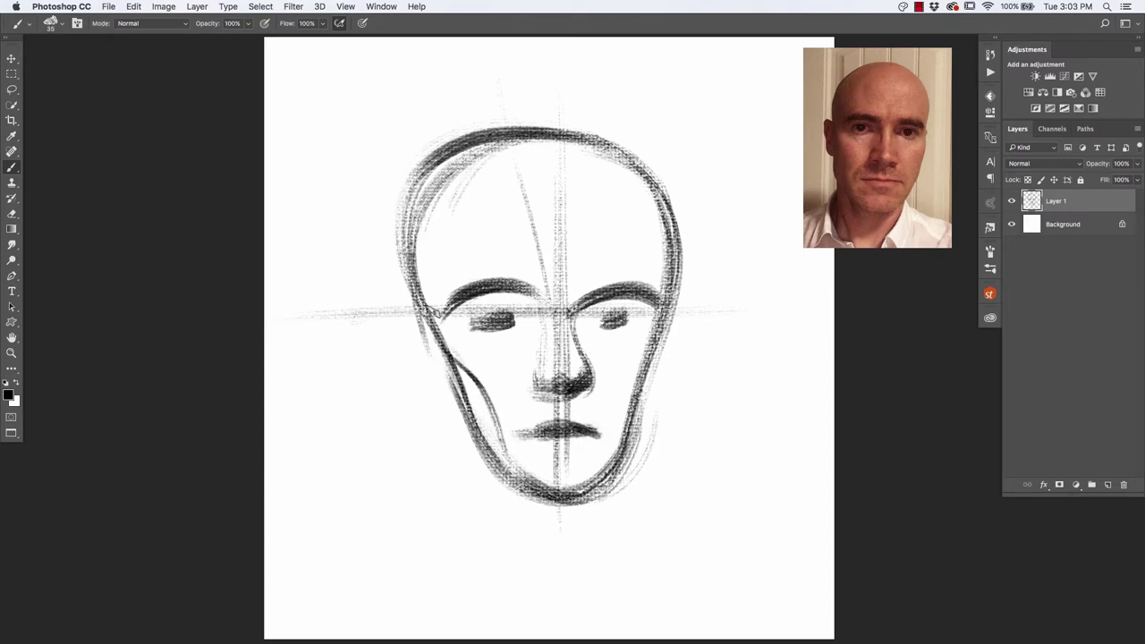
pyautogui.moveTo(663, 304)
pyautogui.mouseDown()
pyautogui.moveTo(620, 443)
pyautogui.moveTo(594, 478)
pyautogui.mouseUp()
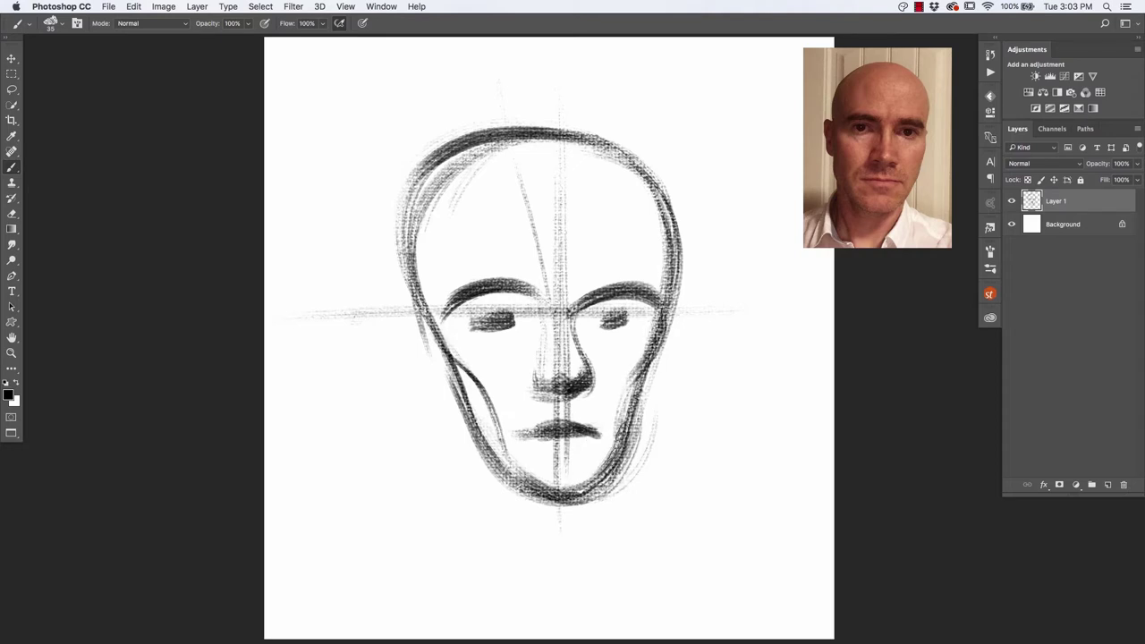
pyautogui.moveTo(662, 295)
pyautogui.mouseDown()
pyautogui.moveTo(630, 415)
pyautogui.moveTo(594, 478)
pyautogui.mouseUp()
pyautogui.moveTo(615, 420); pyautogui.dragTo(537, 494)
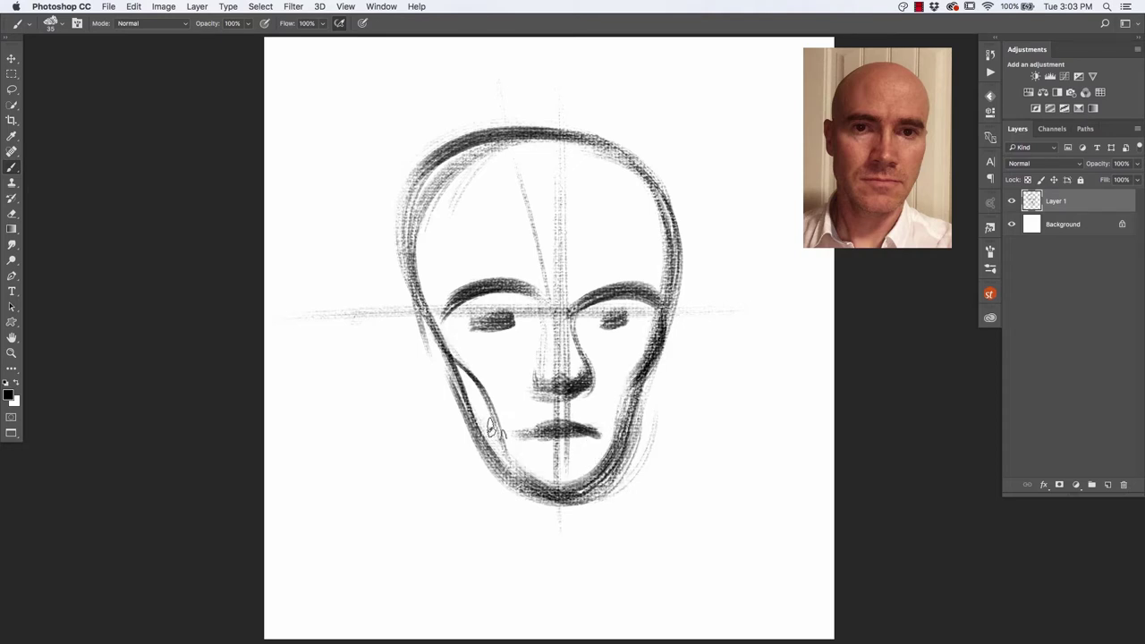
pyautogui.moveTo(483, 399); pyautogui.dragTo(436, 338)
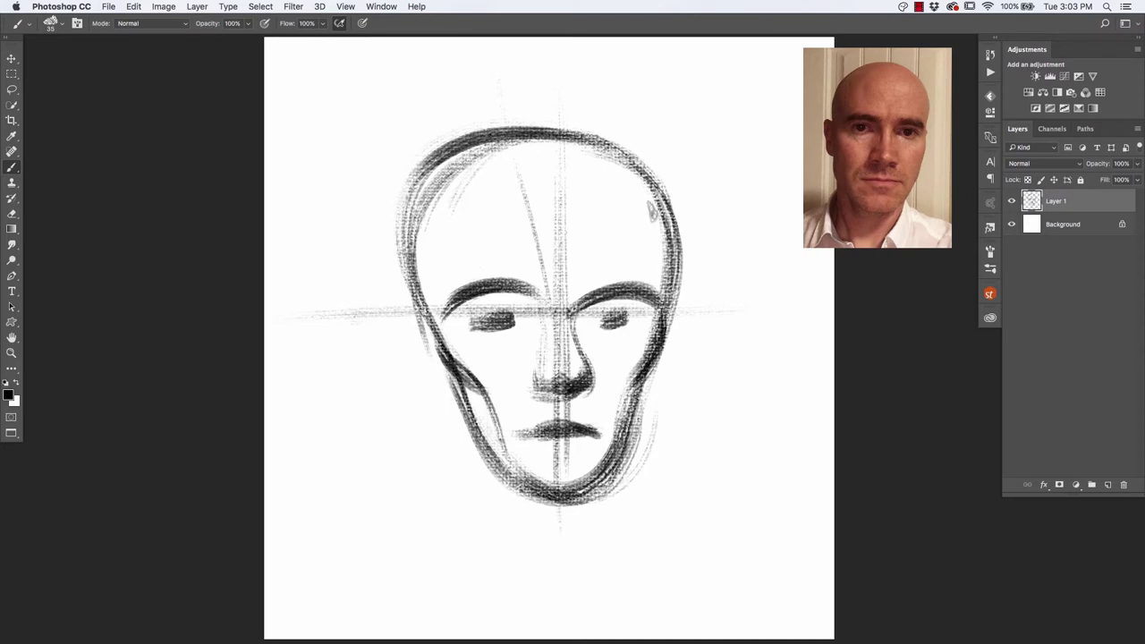
# Reinforce the right skull, temple and crown, and draw both ears.
pyautogui.moveTo(651, 202); pyautogui.dragTo(672, 304)
pyautogui.moveTo(666, 251); pyautogui.dragTo(605, 150)
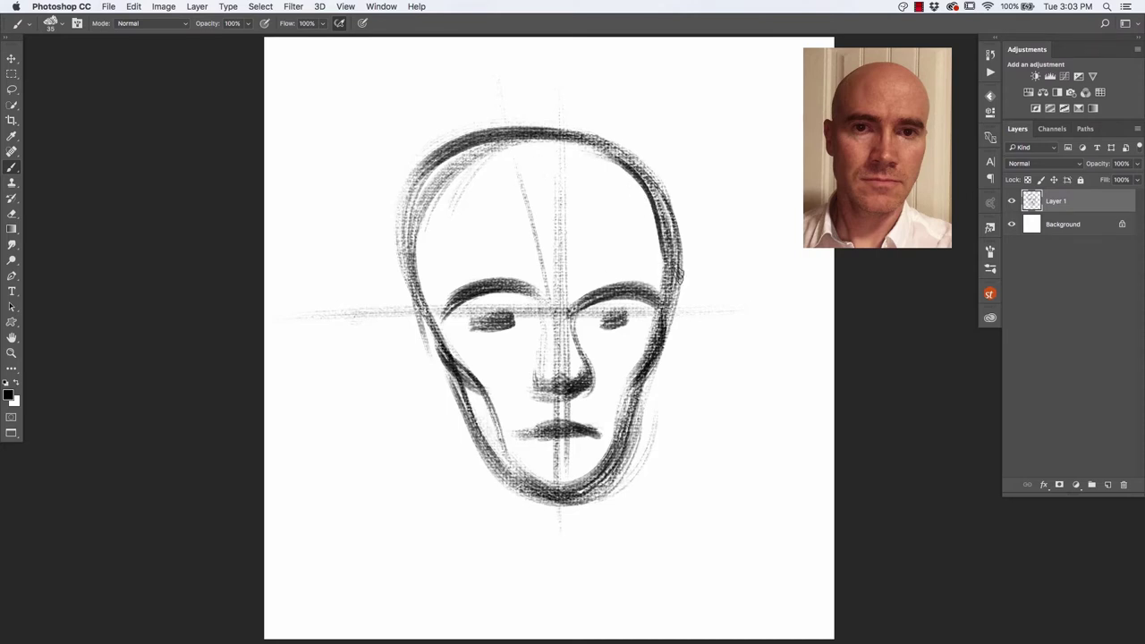
pyautogui.moveTo(679, 275); pyautogui.dragTo(474, 127)
pyautogui.moveTo(406, 316); pyautogui.dragTo(451, 400)
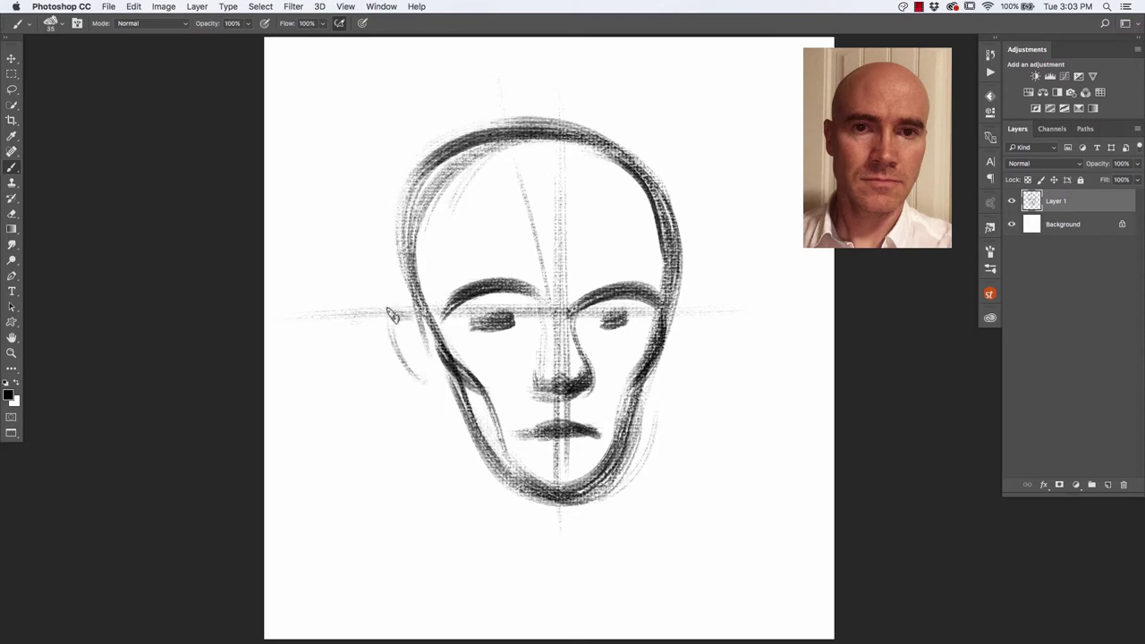
pyautogui.moveTo(687, 308); pyautogui.dragTo(638, 404)
pyautogui.moveTo(398, 319)
pyautogui.mouseDown()
pyautogui.moveTo(431, 395)
pyautogui.moveTo(393, 400)
pyautogui.mouseUp()
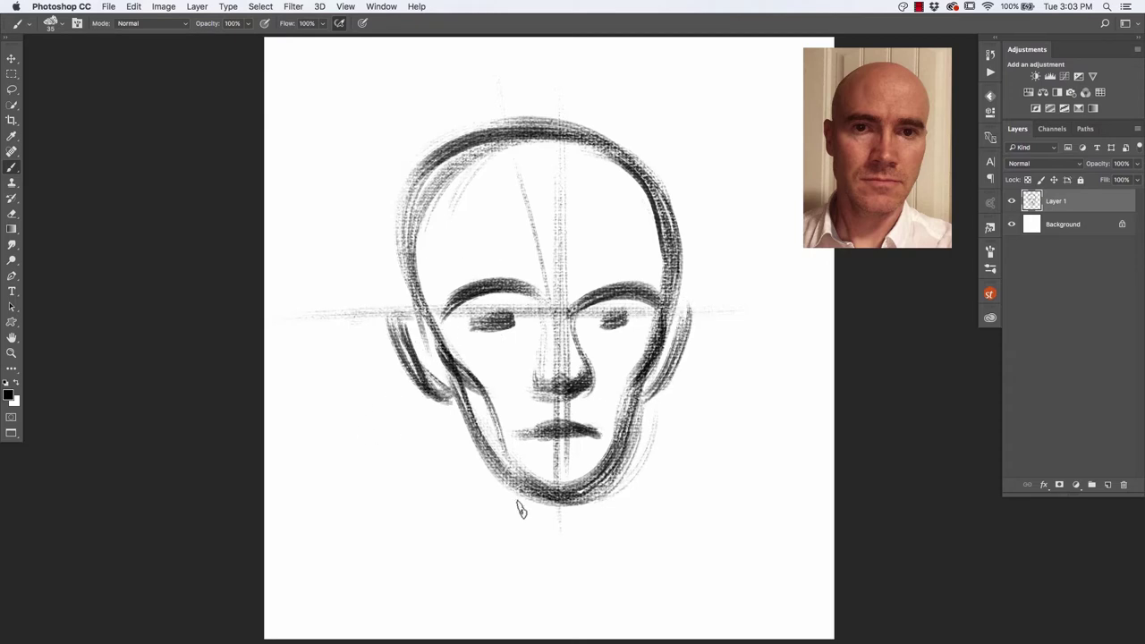
# Draw the neck sides and sweep both shoulder lines out toward the canvas edges.
pyautogui.moveTo(462, 415); pyautogui.dragTo(486, 528)
pyautogui.moveTo(626, 422); pyautogui.dragTo(615, 532)
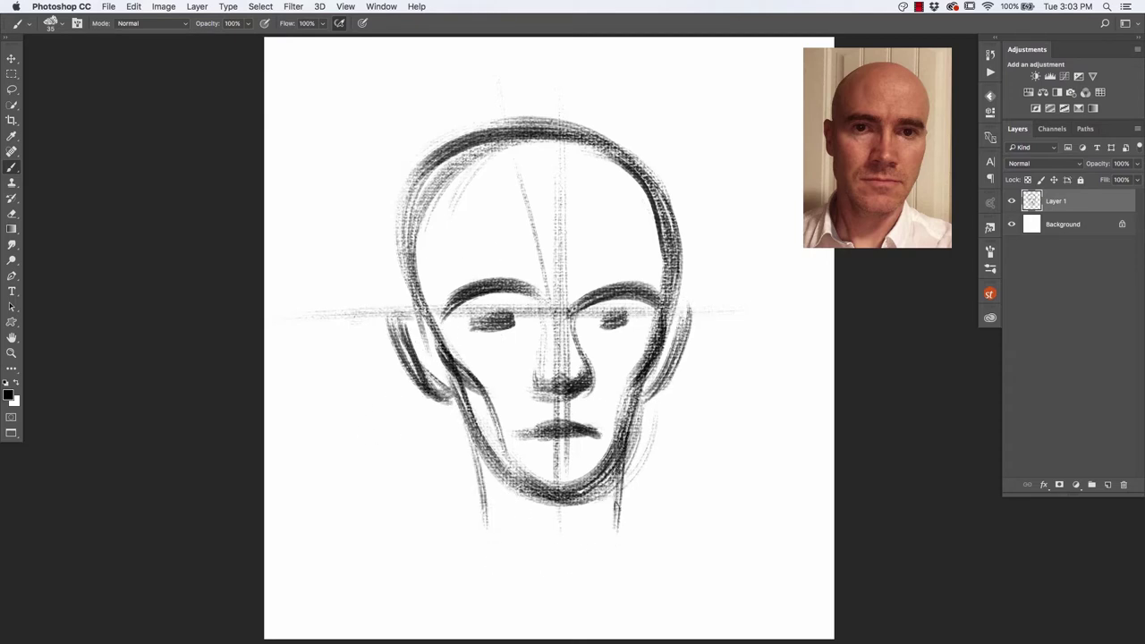
pyautogui.moveTo(624, 454); pyautogui.dragTo(614, 552)
pyautogui.moveTo(469, 443); pyautogui.dragTo(539, 639)
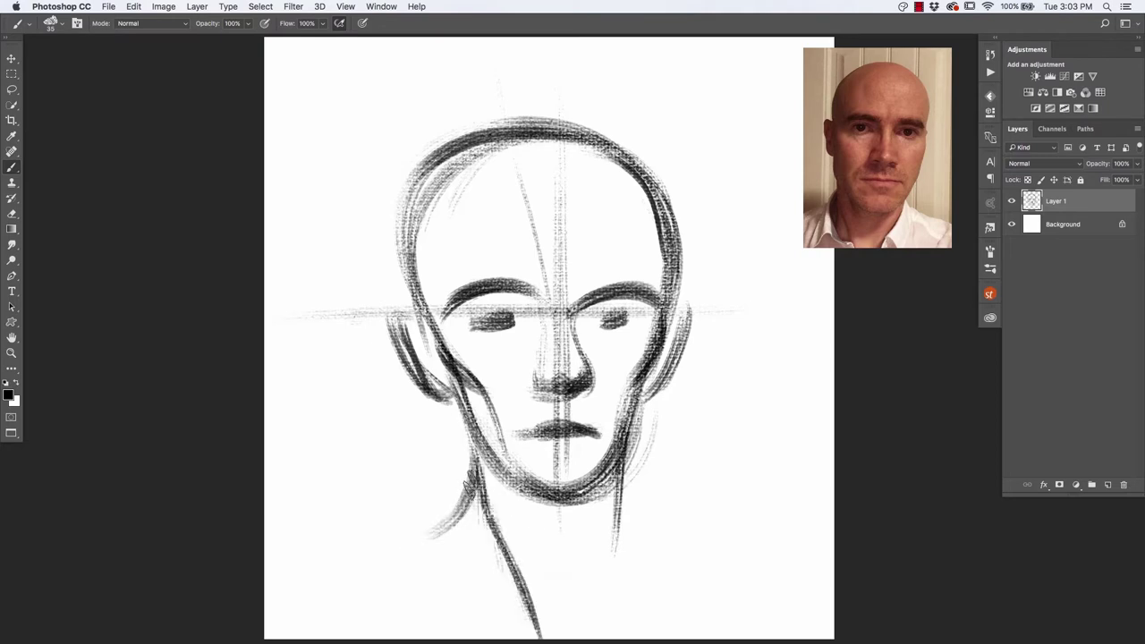
pyautogui.moveTo(474, 487); pyautogui.dragTo(376, 556)
pyautogui.moveTo(461, 508)
pyautogui.mouseDown()
pyautogui.moveTo(264, 630)
pyautogui.moveTo(270, 621)
pyautogui.mouseUp()
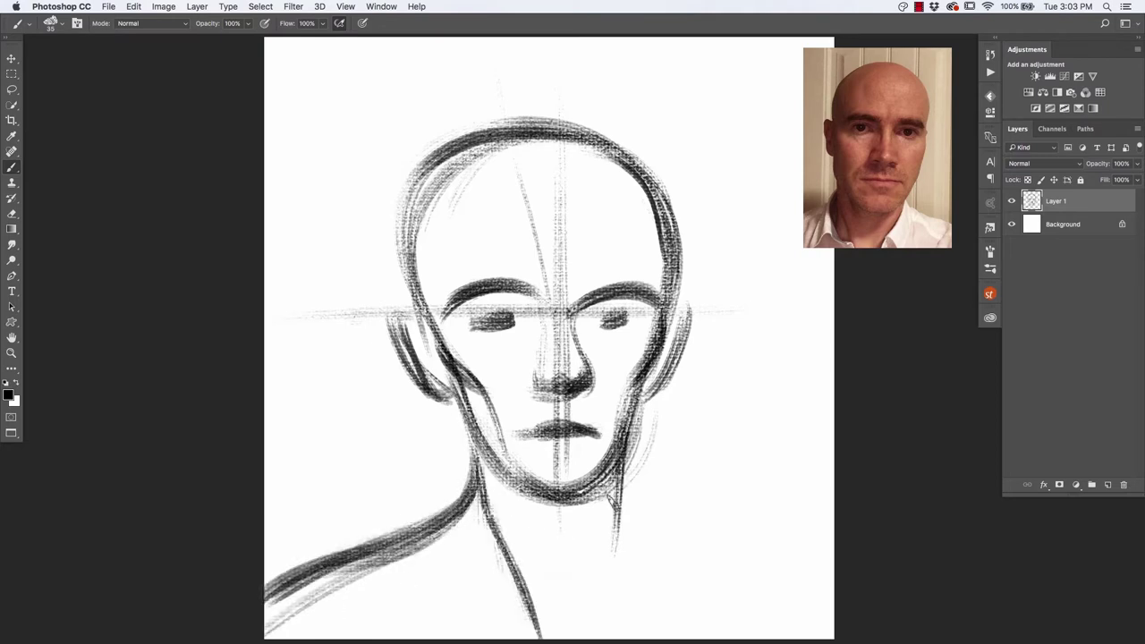
pyautogui.moveTo(617, 499); pyautogui.dragTo(583, 621)
pyautogui.moveTo(616, 500); pyautogui.dragTo(830, 603)
pyautogui.moveTo(619, 483); pyautogui.dragTo(642, 639)
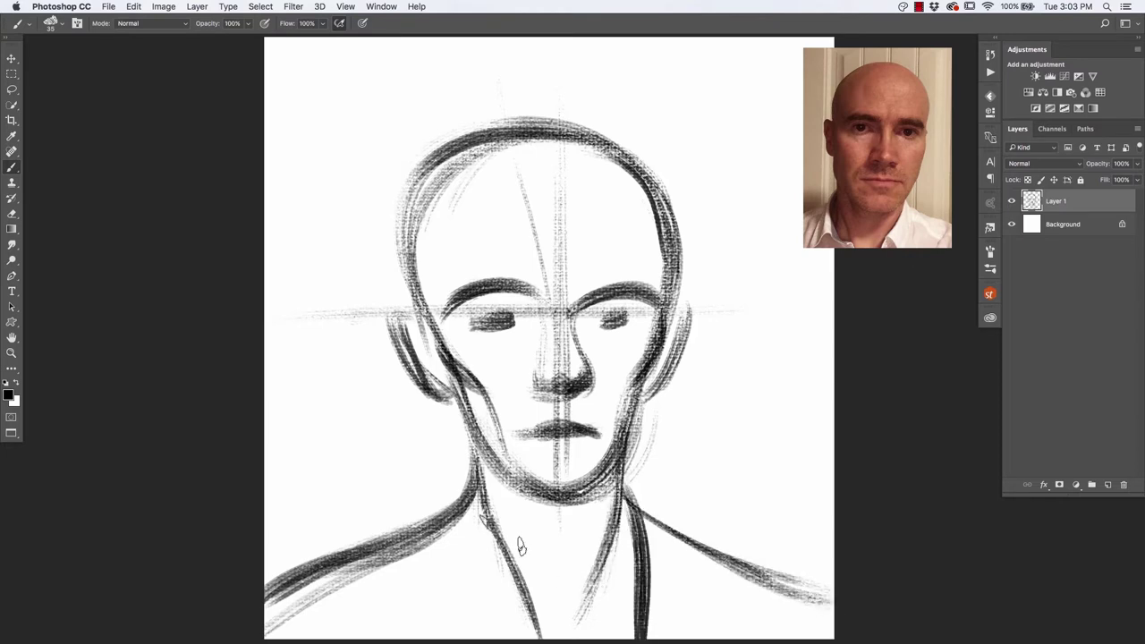
pyautogui.moveTo(479, 523); pyautogui.dragTo(460, 626)
pyautogui.moveTo(474, 452)
pyautogui.mouseDown()
pyautogui.moveTo(461, 577)
pyautogui.moveTo(492, 638)
pyautogui.mouseUp()
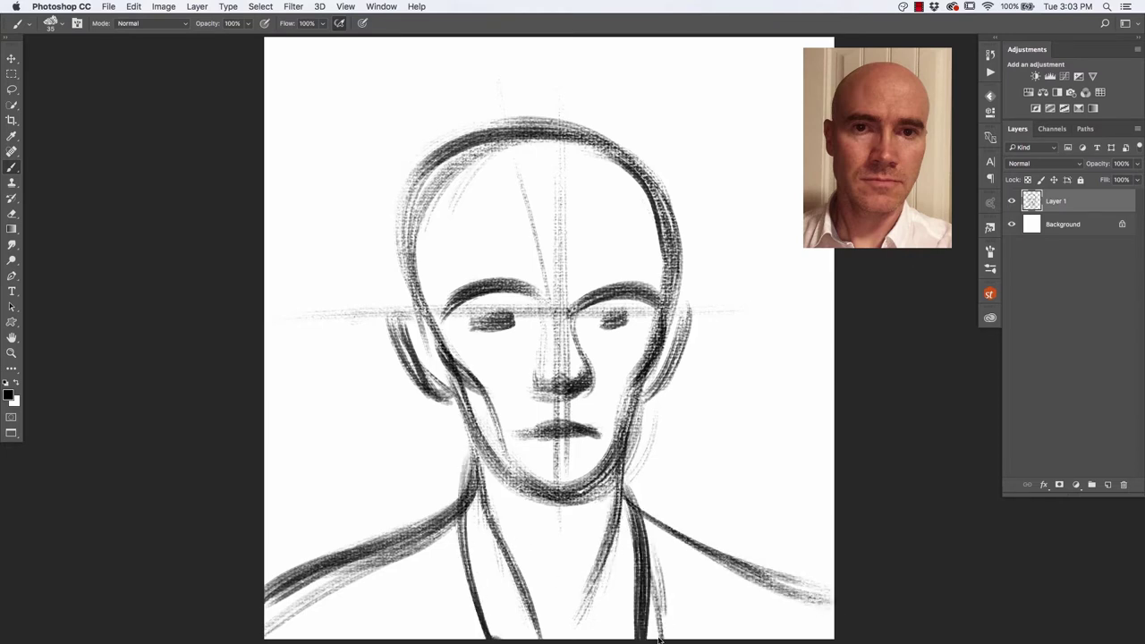
# Hatch the right shoulder and the left shoulder and chest.
pyautogui.moveTo(645, 521)
pyautogui.mouseDown()
pyautogui.moveTo(669, 640)
pyautogui.moveTo(810, 612)
pyautogui.mouseUp()
pyautogui.moveTo(675, 549); pyautogui.dragTo(814, 633)
pyautogui.moveTo(681, 568)
pyautogui.mouseDown()
pyautogui.moveTo(831, 626)
pyautogui.moveTo(787, 640)
pyautogui.mouseUp()
pyautogui.moveTo(630, 604); pyautogui.dragTo(733, 640)
pyautogui.moveTo(422, 547)
pyautogui.mouseDown()
pyautogui.moveTo(471, 638)
pyautogui.moveTo(385, 636)
pyautogui.mouseUp()
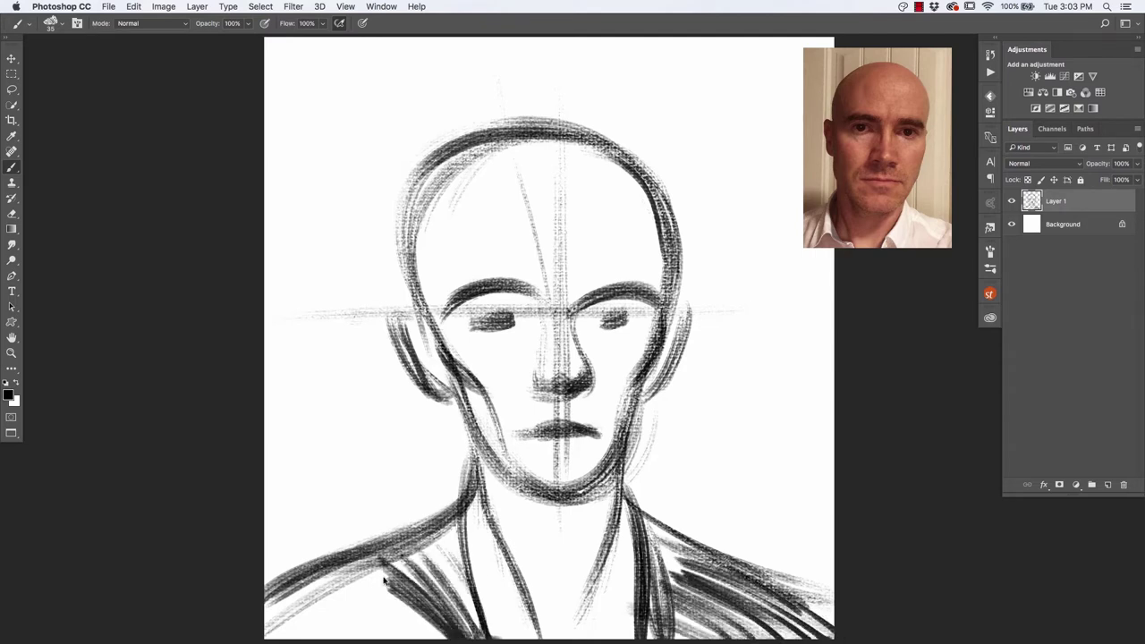
pyautogui.moveTo(443, 568); pyautogui.dragTo(322, 637)
pyautogui.moveTo(400, 581); pyautogui.dragTo(268, 634)
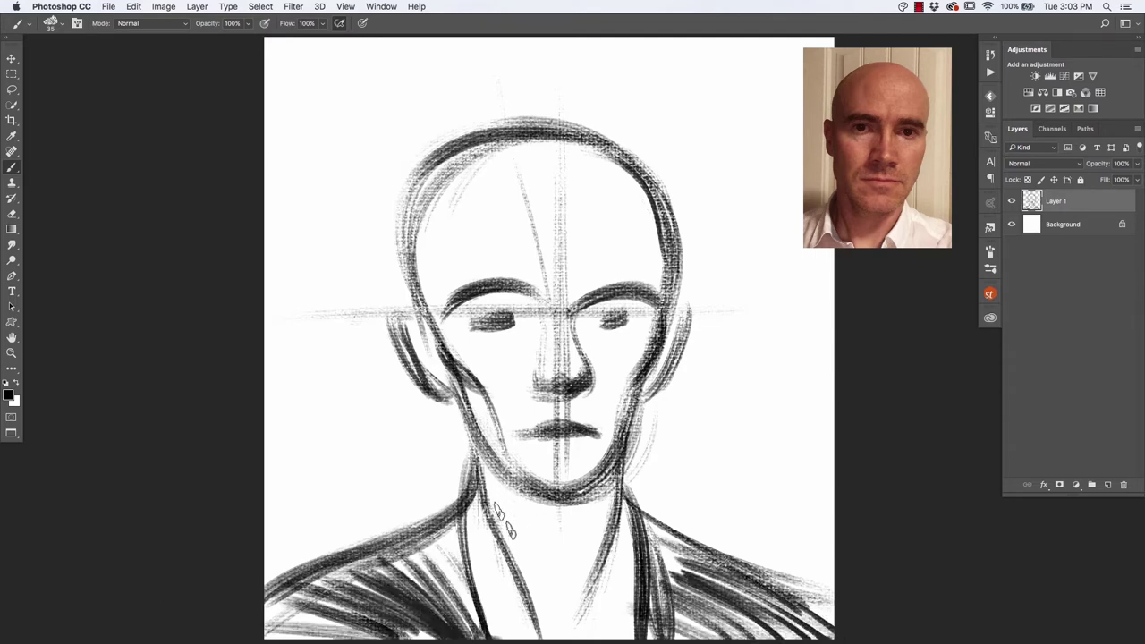
# Draw the open shirt collar lines below the neck.
pyautogui.moveTo(474, 474)
pyautogui.mouseDown()
pyautogui.moveTo(546, 573)
pyautogui.moveTo(563, 639)
pyautogui.mouseUp()
pyautogui.moveTo(621, 481)
pyautogui.mouseDown()
pyautogui.moveTo(559, 630)
pyautogui.moveTo(501, 505)
pyautogui.mouseUp()
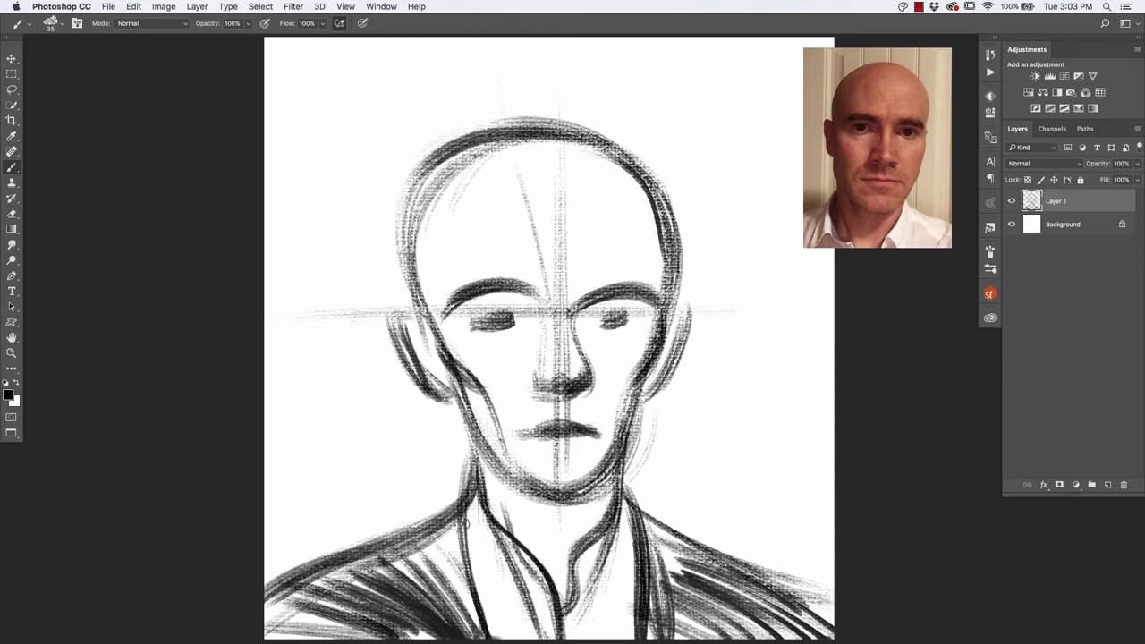
pyautogui.moveTo(469, 547); pyautogui.dragTo(487, 637)
pyautogui.moveTo(470, 558); pyautogui.dragTo(528, 637)
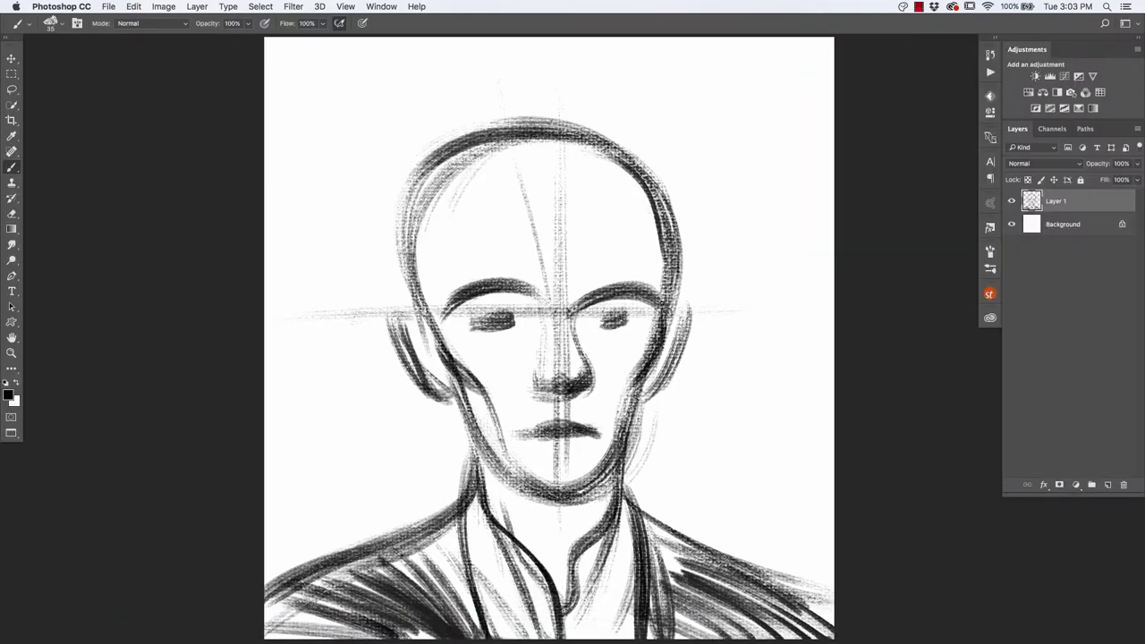
# Thicken the head contours and draw wavy swirls rising on the right of the head.
pyautogui.moveTo(450, 168); pyautogui.dragTo(431, 279)
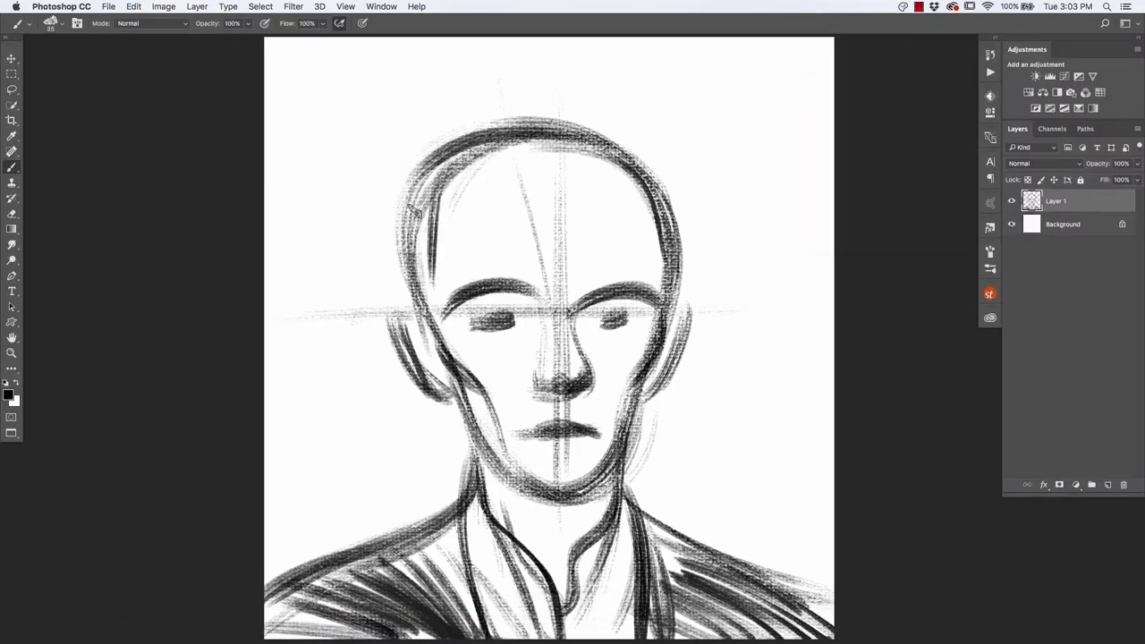
pyautogui.moveTo(442, 322); pyautogui.dragTo(465, 139)
pyautogui.moveTo(660, 299); pyautogui.dragTo(639, 201)
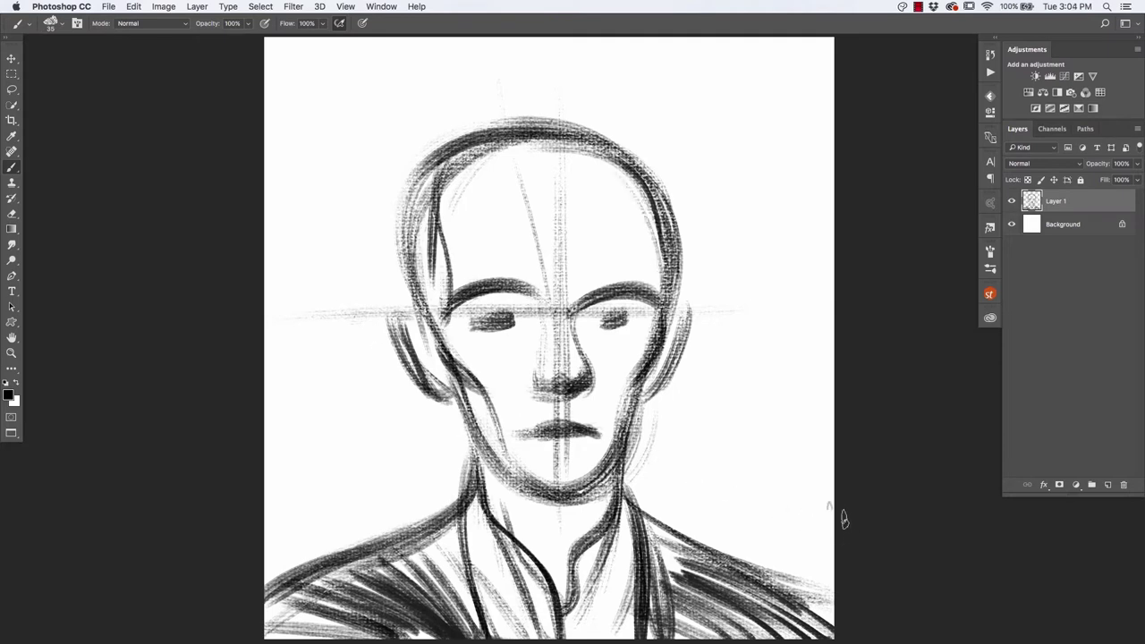
pyautogui.moveTo(783, 506); pyautogui.dragTo(738, 190)
pyautogui.moveTo(686, 488); pyautogui.dragTo(682, 250)
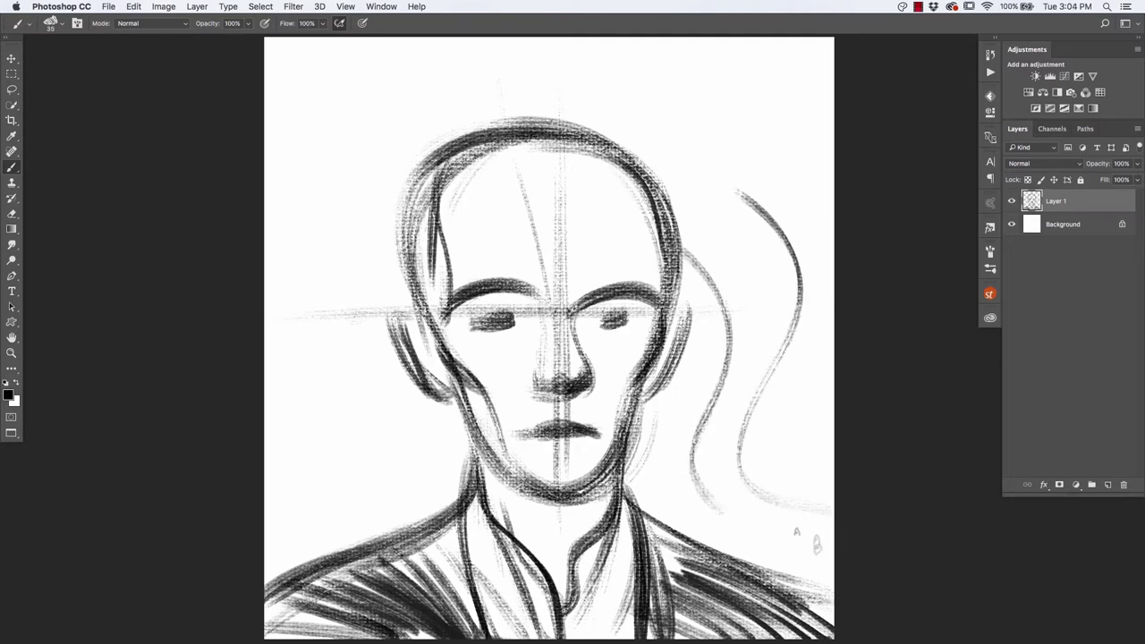
pyautogui.moveTo(743, 189)
pyautogui.mouseDown()
pyautogui.moveTo(691, 89)
pyautogui.moveTo(832, 201)
pyautogui.moveTo(731, 83)
pyautogui.mouseUp()
# Arc long swirl strokes across the top of the canvas above the head.
pyautogui.moveTo(832, 116); pyautogui.dragTo(662, 55)
pyautogui.moveTo(805, 90); pyautogui.dragTo(431, 92)
pyautogui.moveTo(394, 40); pyautogui.dragTo(556, 84)
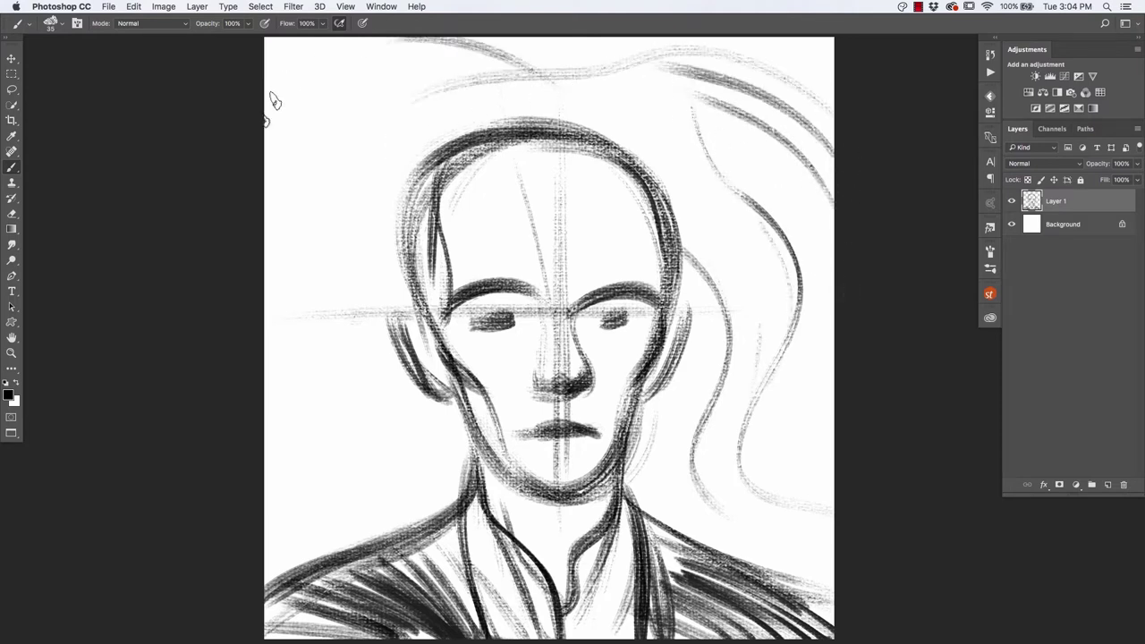
pyautogui.moveTo(266, 178)
pyautogui.mouseDown()
pyautogui.moveTo(314, 135)
pyautogui.moveTo(679, 97)
pyautogui.mouseUp()
pyautogui.moveTo(555, 109); pyautogui.dragTo(263, 101)
pyautogui.moveTo(343, 96); pyautogui.dragTo(608, 79)
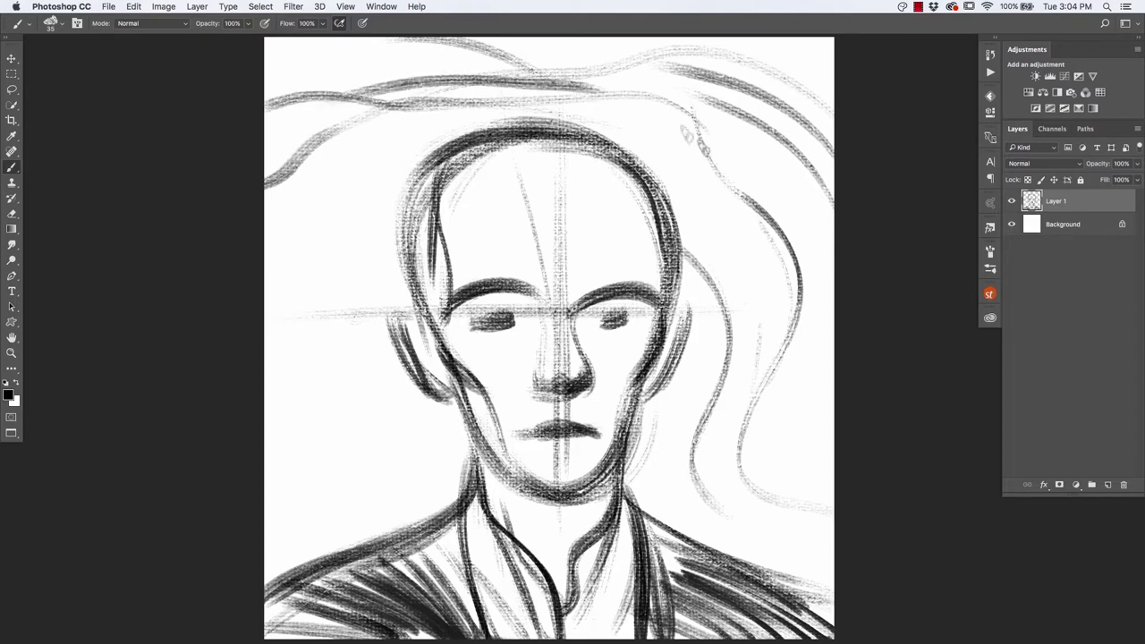
pyautogui.moveTo(738, 184); pyautogui.dragTo(527, 43)
# Curl swirls down the left side and the lower right of the canvas.
pyautogui.moveTo(264, 306)
pyautogui.mouseDown()
pyautogui.moveTo(409, 404)
pyautogui.moveTo(420, 456)
pyautogui.mouseUp()
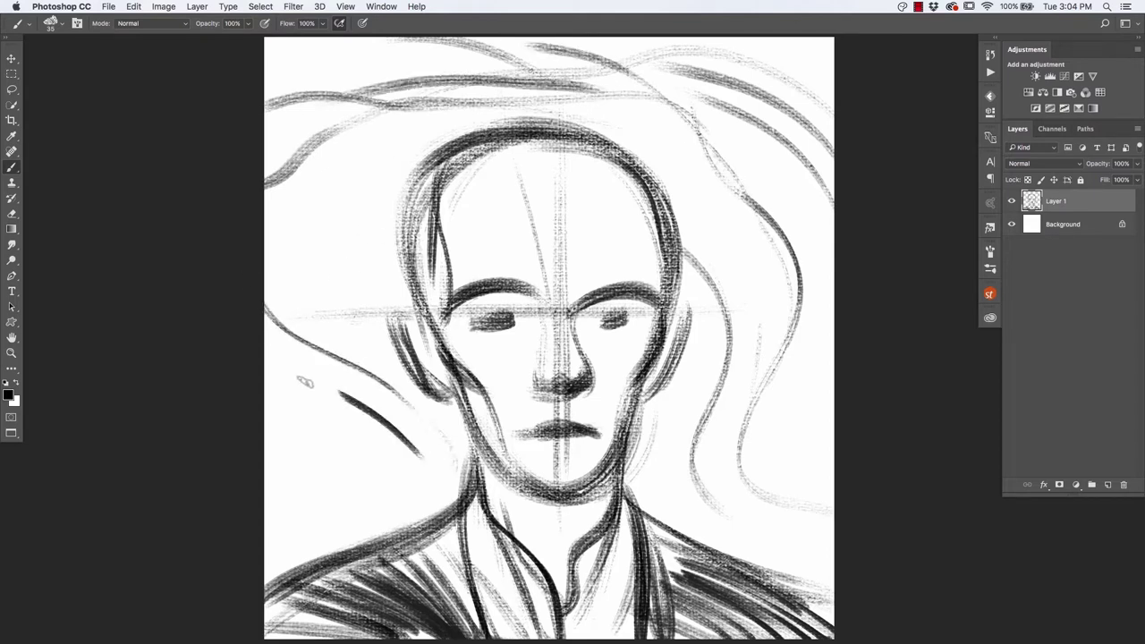
pyautogui.moveTo(265, 398); pyautogui.dragTo(304, 396)
pyautogui.moveTo(314, 383)
pyautogui.mouseDown()
pyautogui.moveTo(370, 443)
pyautogui.moveTo(413, 456)
pyautogui.mouseUp()
pyautogui.moveTo(404, 465)
pyautogui.mouseDown()
pyautogui.moveTo(292, 490)
pyautogui.moveTo(265, 416)
pyautogui.mouseUp()
pyautogui.moveTo(373, 367); pyautogui.dragTo(265, 249)
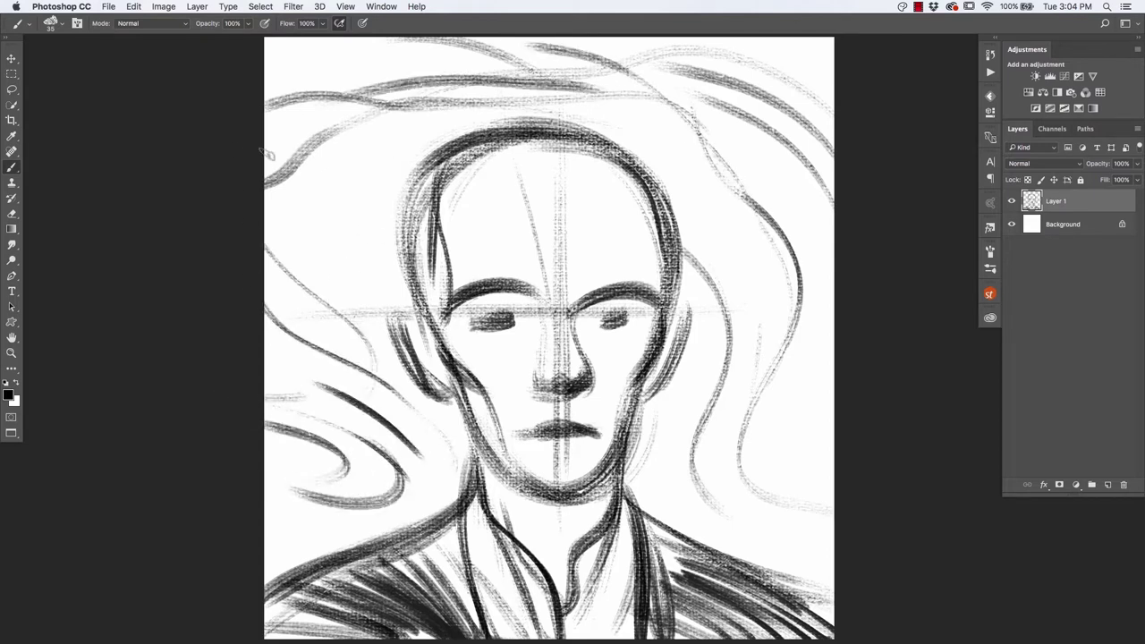
pyautogui.moveTo(718, 267); pyautogui.dragTo(825, 422)
pyautogui.moveTo(784, 338)
pyautogui.mouseDown()
pyautogui.moveTo(798, 412)
pyautogui.moveTo(757, 421)
pyautogui.mouseUp()
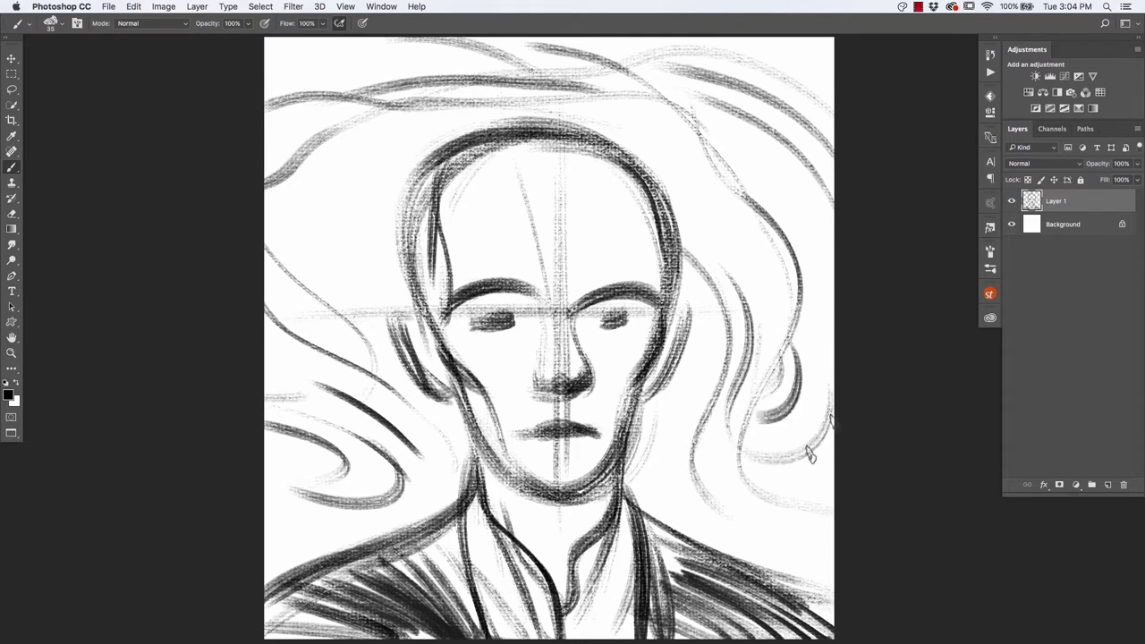
pyautogui.moveTo(831, 420)
pyautogui.mouseDown()
pyautogui.moveTo(751, 519)
pyautogui.moveTo(830, 565)
pyautogui.mouseUp()
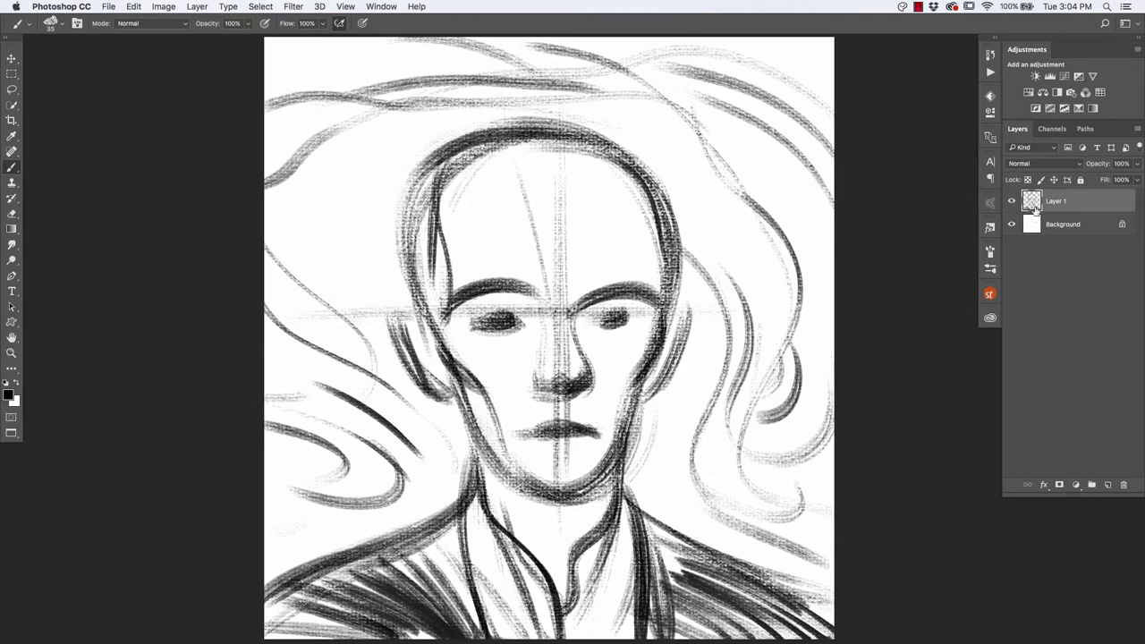
# Add a new Layer 2 and paint a warm yellow swatch in the top-right corner.
pyautogui.click(1108, 485)
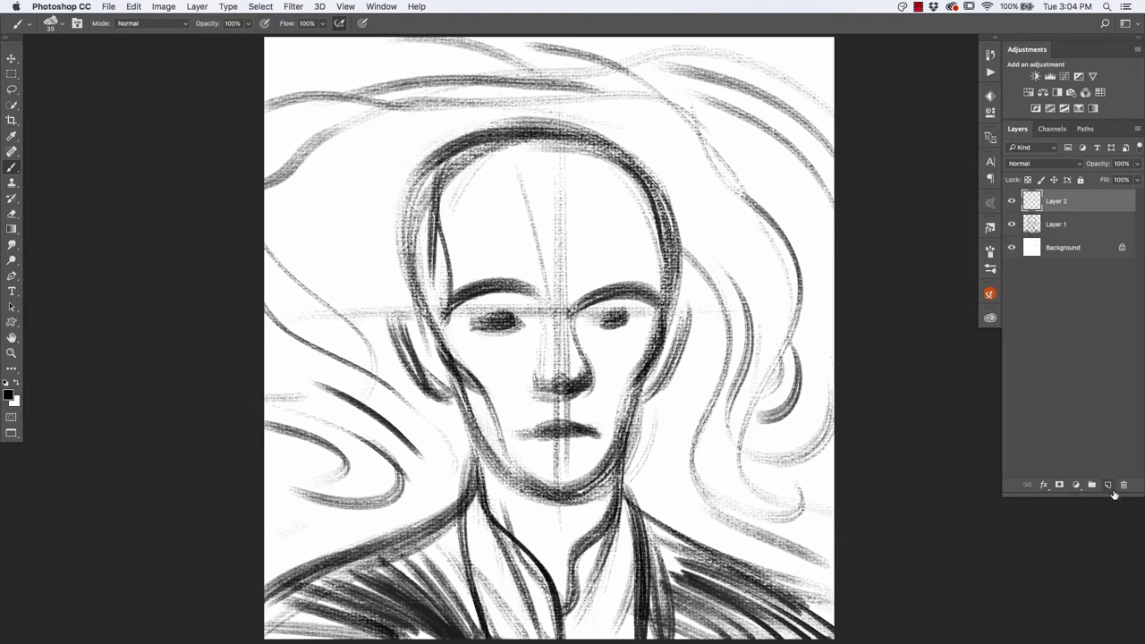
pyautogui.click(9, 393)
pyautogui.click(212, 343)
pyautogui.click(246, 471)
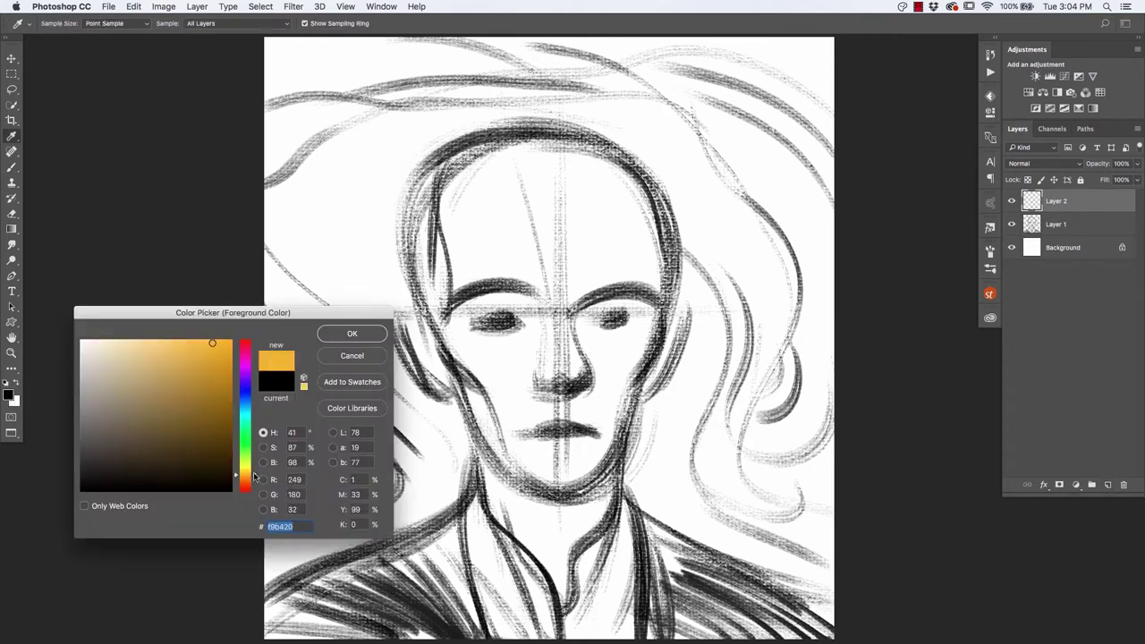
pyautogui.click(335, 333)
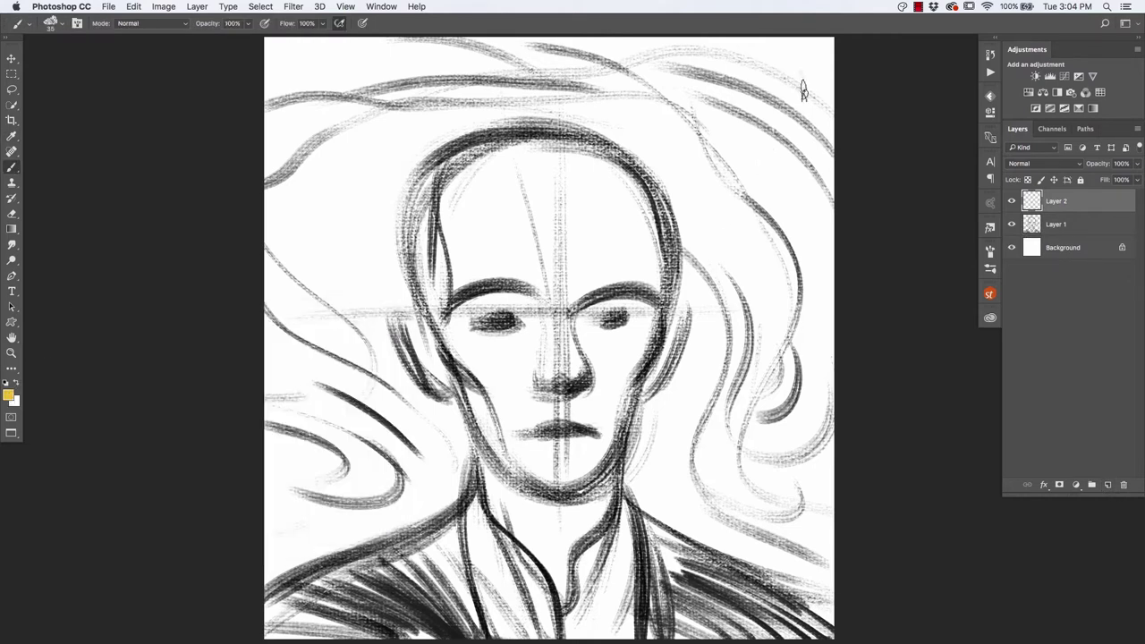
pyautogui.moveTo(803, 89)
pyautogui.mouseDown()
pyautogui.moveTo(796, 125)
pyautogui.moveTo(776, 67)
pyautogui.moveTo(809, 125)
pyautogui.mouseUp()
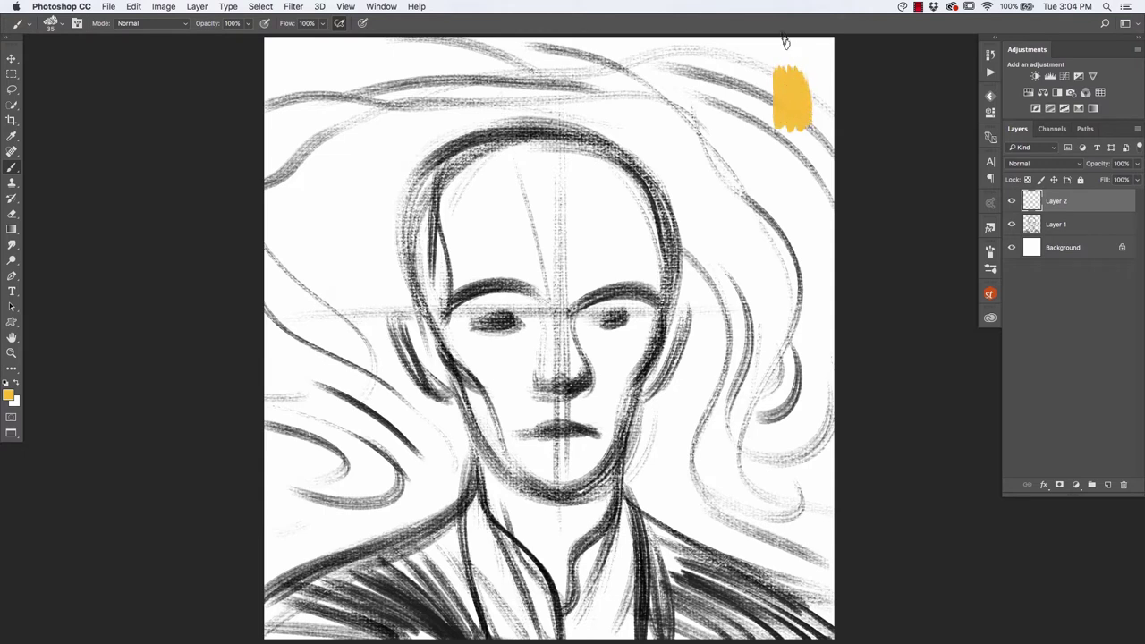
# Paint a purple swatch below the yellow one.
pyautogui.click(8, 396)
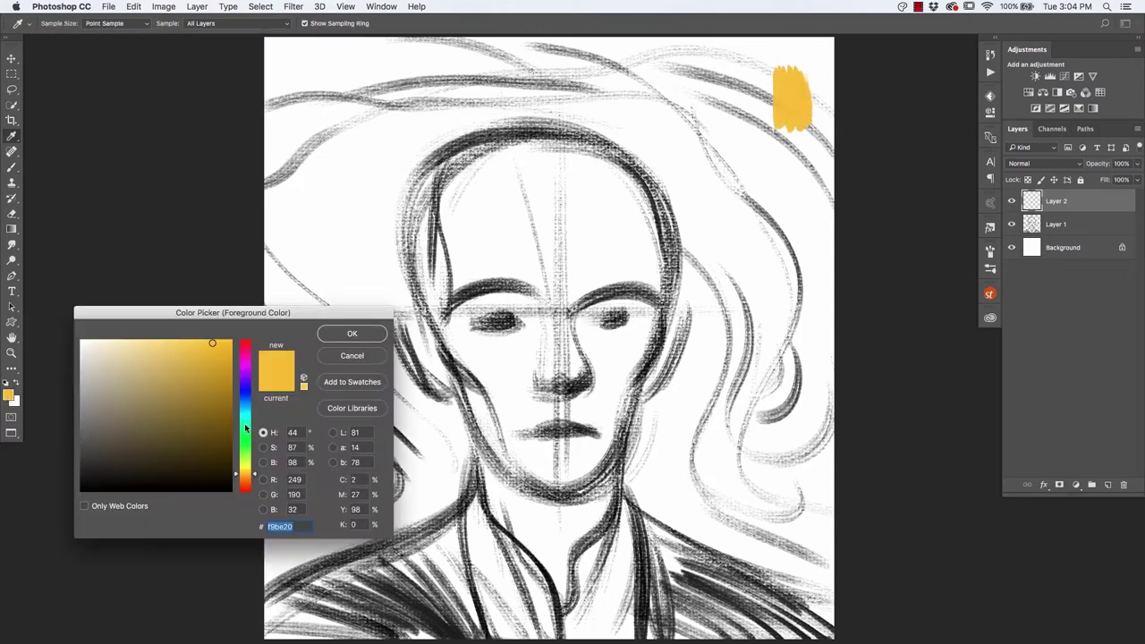
pyautogui.click(245, 370)
pyautogui.click(215, 391)
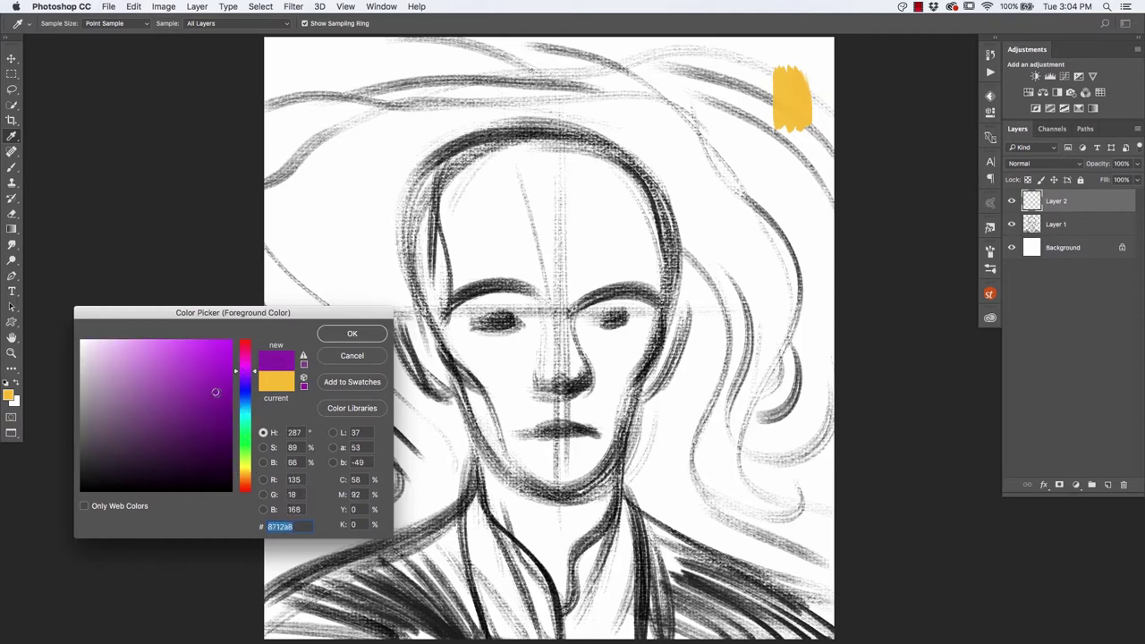
pyautogui.click(351, 333)
pyautogui.moveTo(787, 184)
pyautogui.mouseDown()
pyautogui.moveTo(803, 143)
pyautogui.moveTo(802, 182)
pyautogui.moveTo(783, 134)
pyautogui.moveTo(776, 186)
pyautogui.moveTo(787, 136)
pyautogui.moveTo(793, 188)
pyautogui.moveTo(778, 145)
pyautogui.mouseUp()
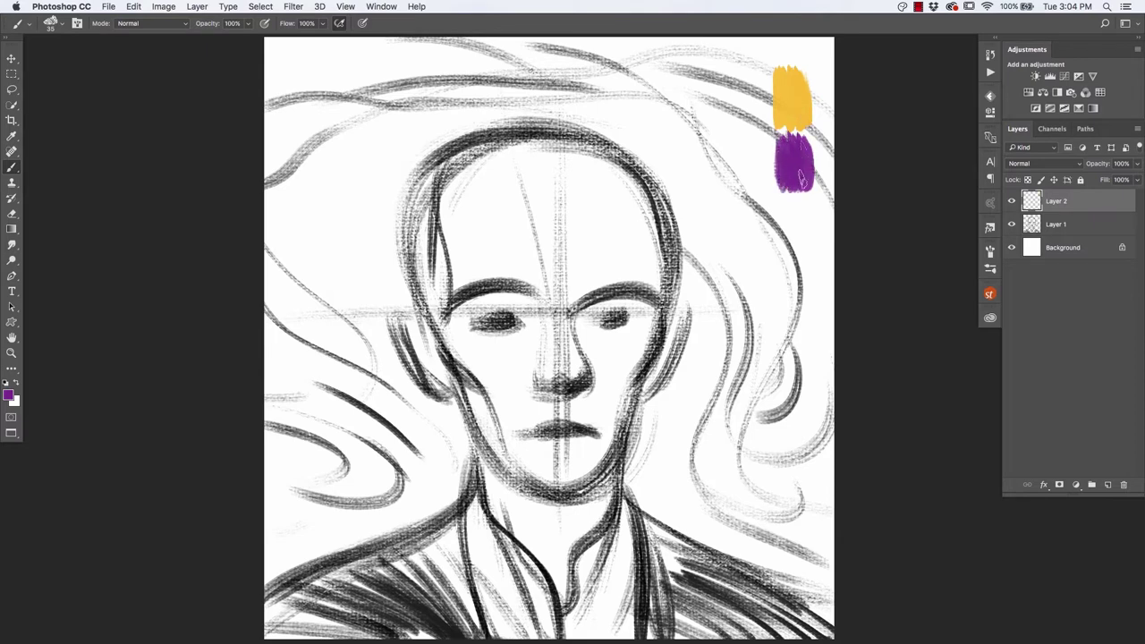
# Paint a dark navy blue swatch below the purple one.
pyautogui.click(10, 396)
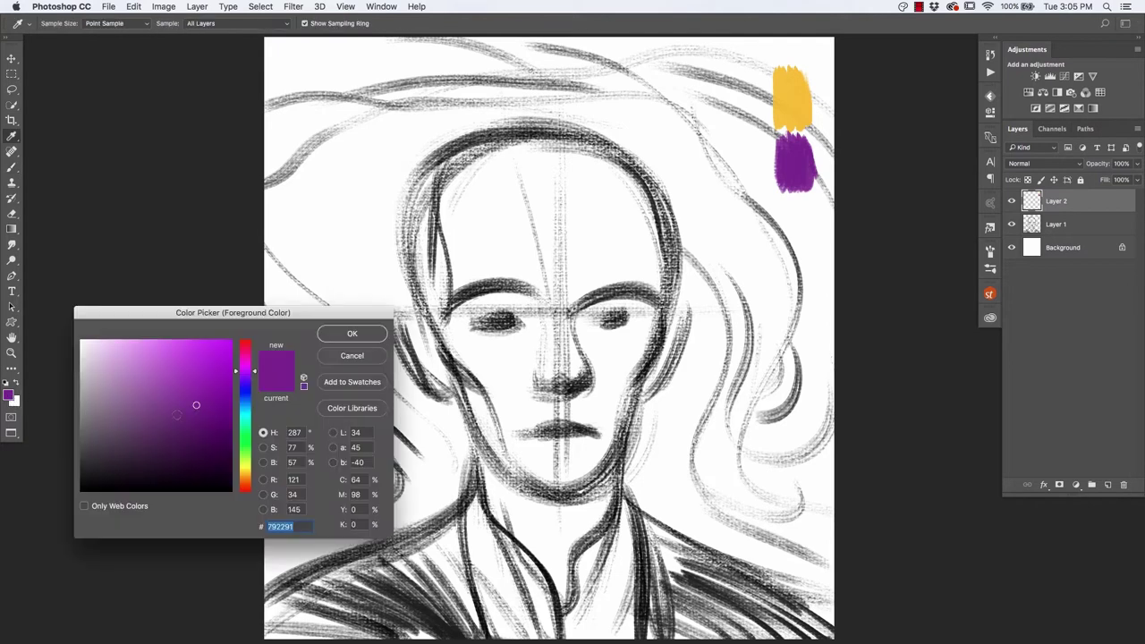
pyautogui.click(201, 459)
pyautogui.moveTo(254, 375); pyautogui.dragTo(254, 399)
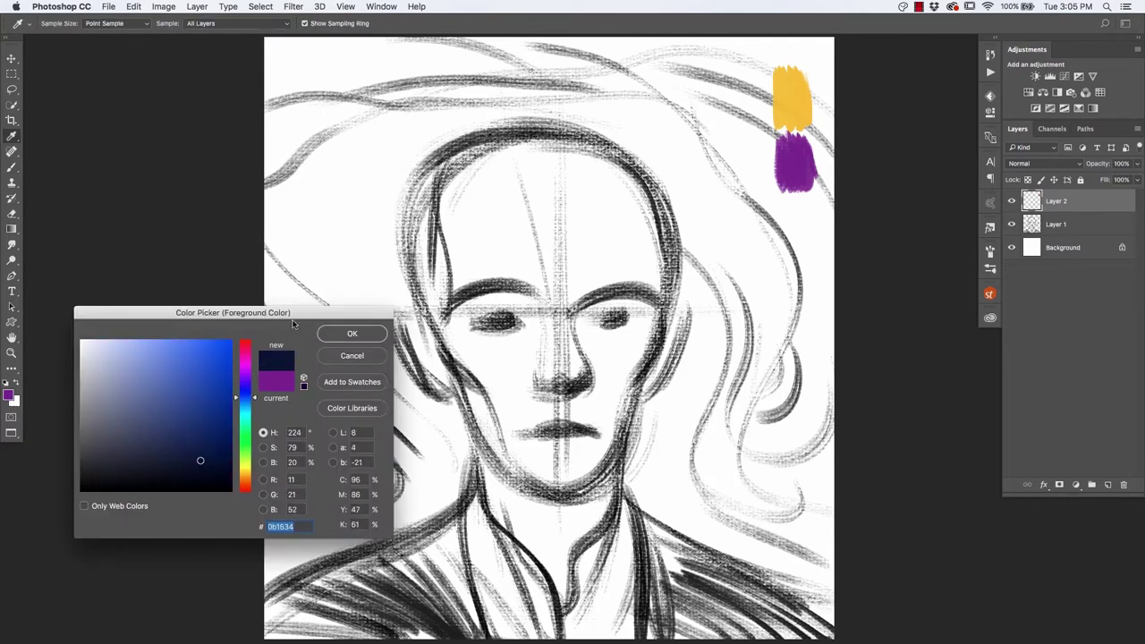
pyautogui.click(329, 338)
pyautogui.moveTo(811, 210)
pyautogui.mouseDown()
pyautogui.moveTo(811, 250)
pyautogui.moveTo(798, 199)
pyautogui.moveTo(785, 204)
pyautogui.moveTo(782, 249)
pyautogui.mouseUp()
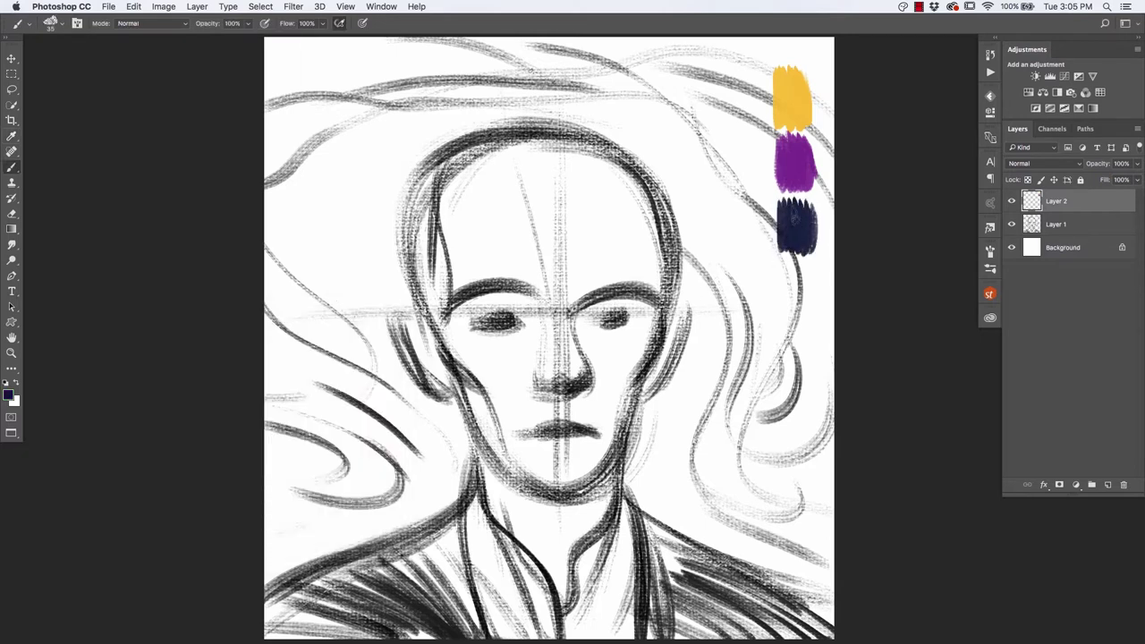
# Paint a bright orange swatch left of the yellow.
pyautogui.click(9, 394)
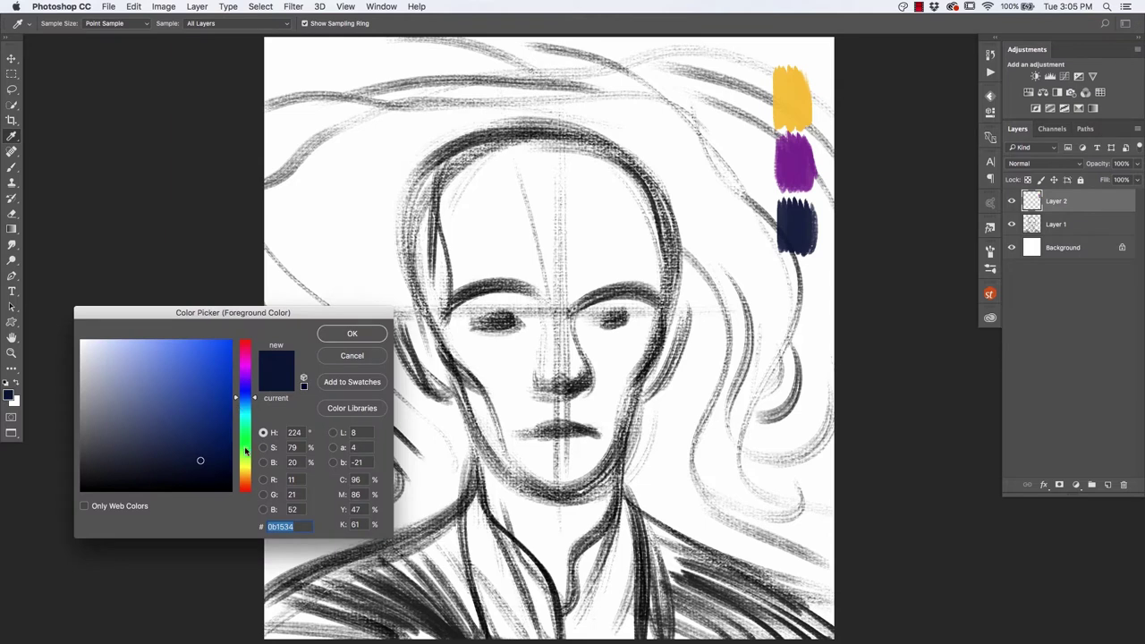
pyautogui.click(247, 485)
pyautogui.click(211, 354)
pyautogui.click(329, 338)
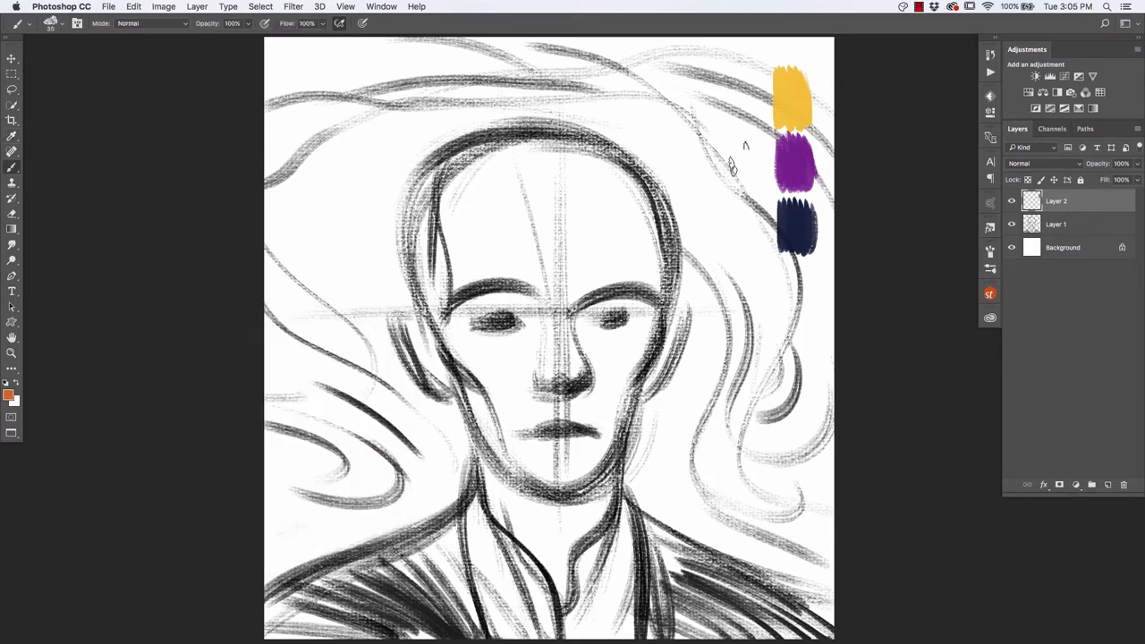
pyautogui.moveTo(761, 71); pyautogui.dragTo(751, 87)
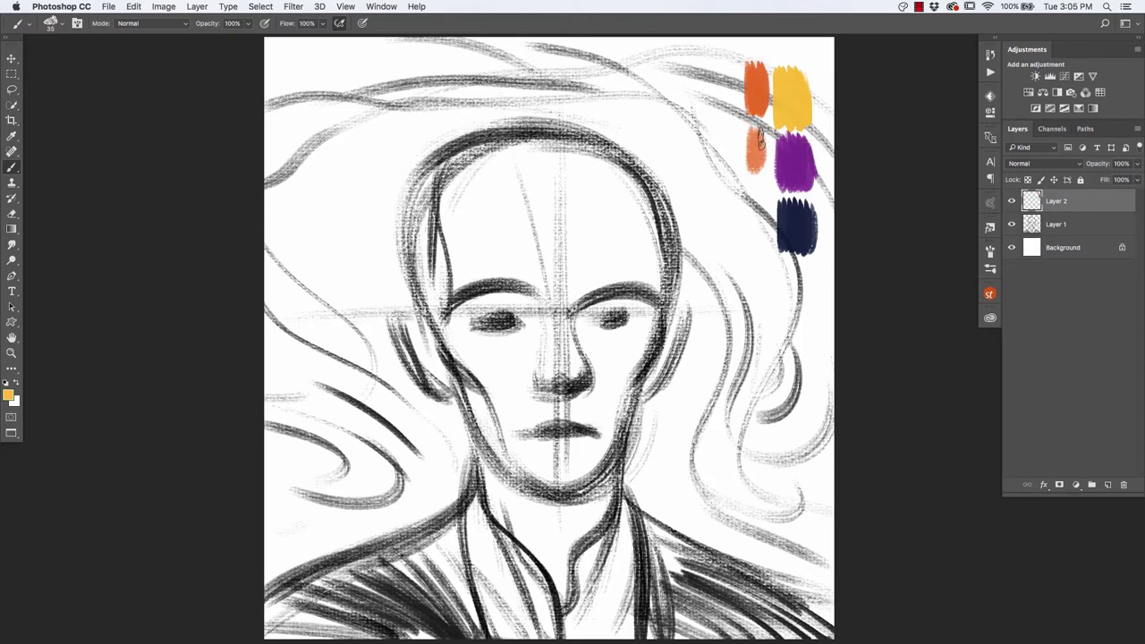
# Mix a darker red-orange into the light-orange swatch and the orange swatch's top.
pyautogui.keyDown('alt'); pyautogui.click(747, 145); pyautogui.keyUp('alt')
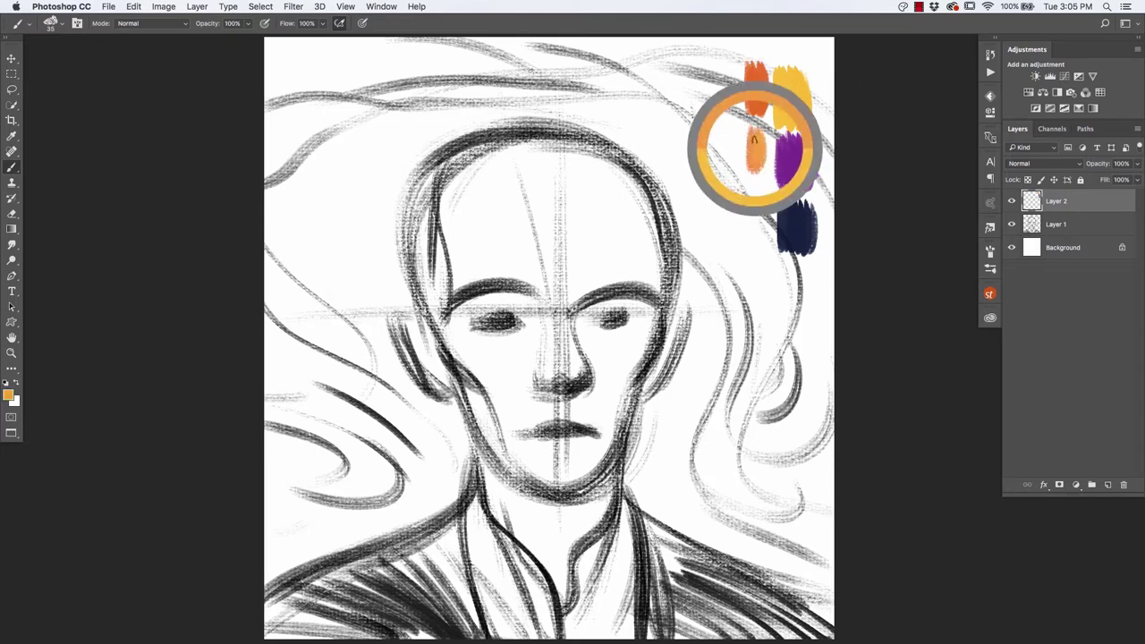
pyautogui.keyDown('alt'); pyautogui.click(747, 93); pyautogui.keyUp('alt')
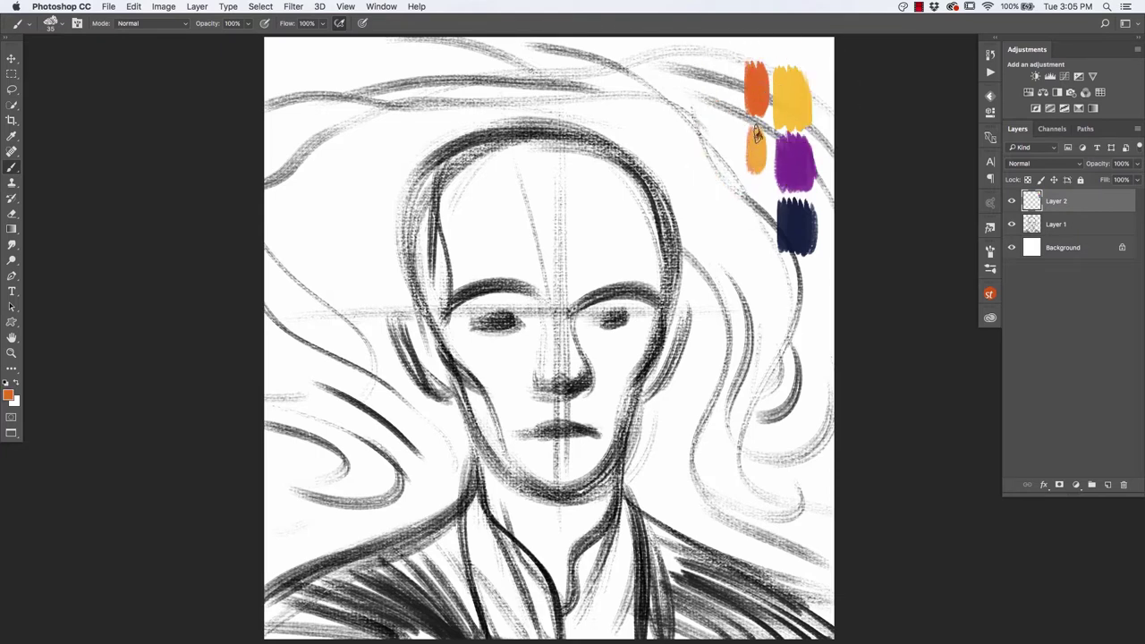
pyautogui.moveTo(753, 147); pyautogui.dragTo(751, 134)
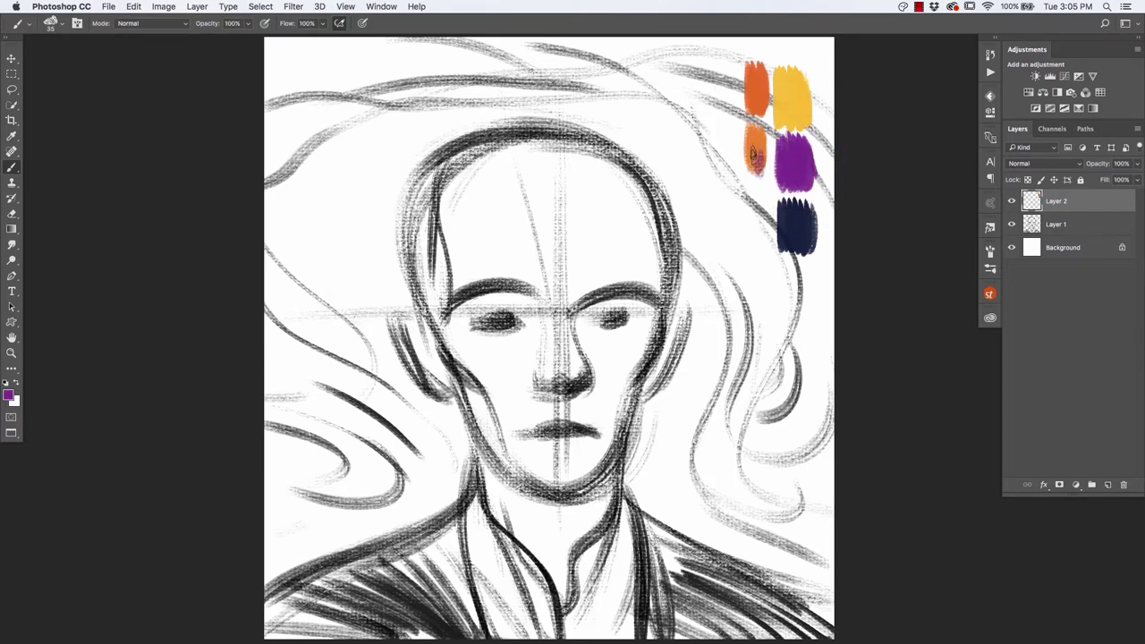
pyautogui.moveTo(759, 157); pyautogui.dragTo(746, 170)
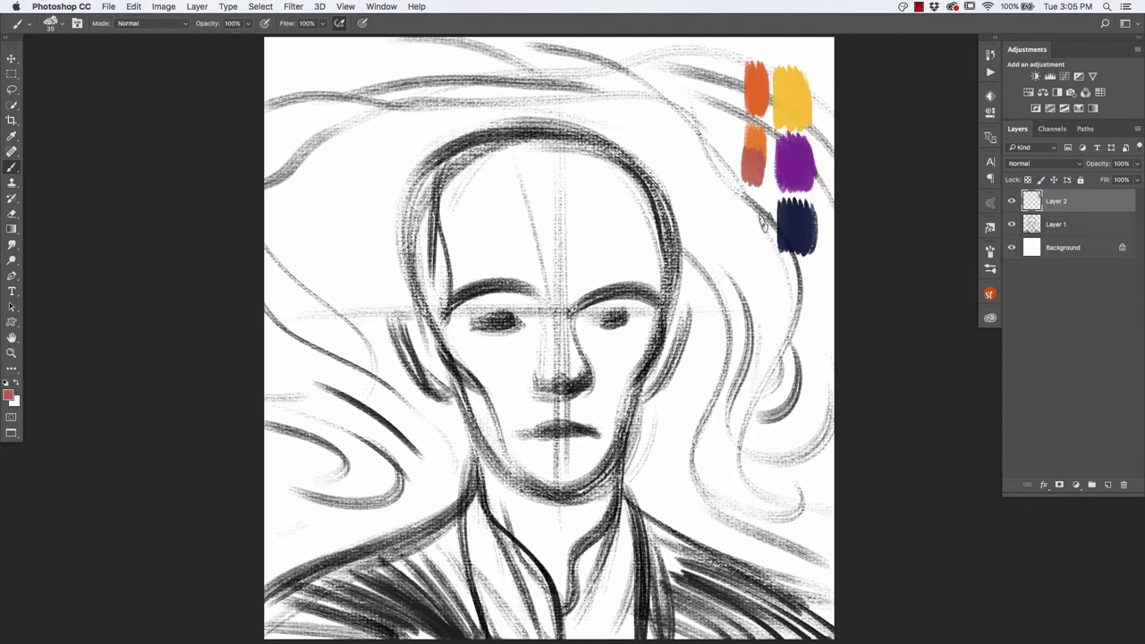
pyautogui.moveTo(752, 65)
pyautogui.mouseDown()
pyautogui.moveTo(746, 77)
pyautogui.moveTo(758, 70)
pyautogui.mouseUp()
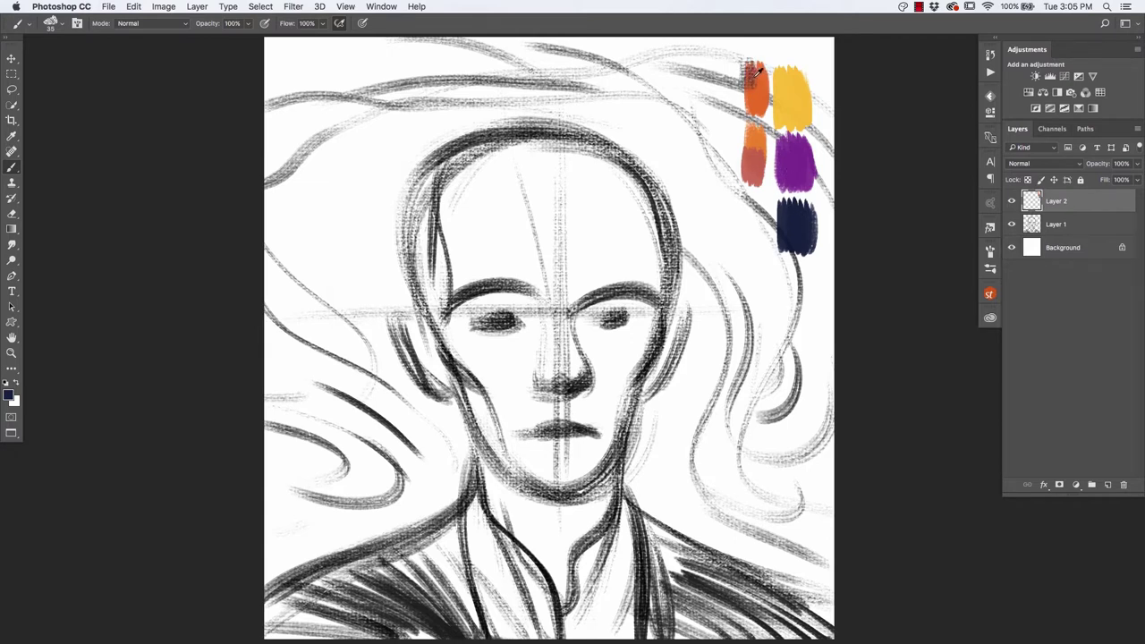
# Add dark brownish-red over the orange swatch and mix purple into the yellow swatch.
pyautogui.moveTo(749, 64)
pyautogui.mouseDown()
pyautogui.moveTo(747, 83)
pyautogui.moveTo(746, 66)
pyautogui.moveTo(735, 77)
pyautogui.mouseUp()
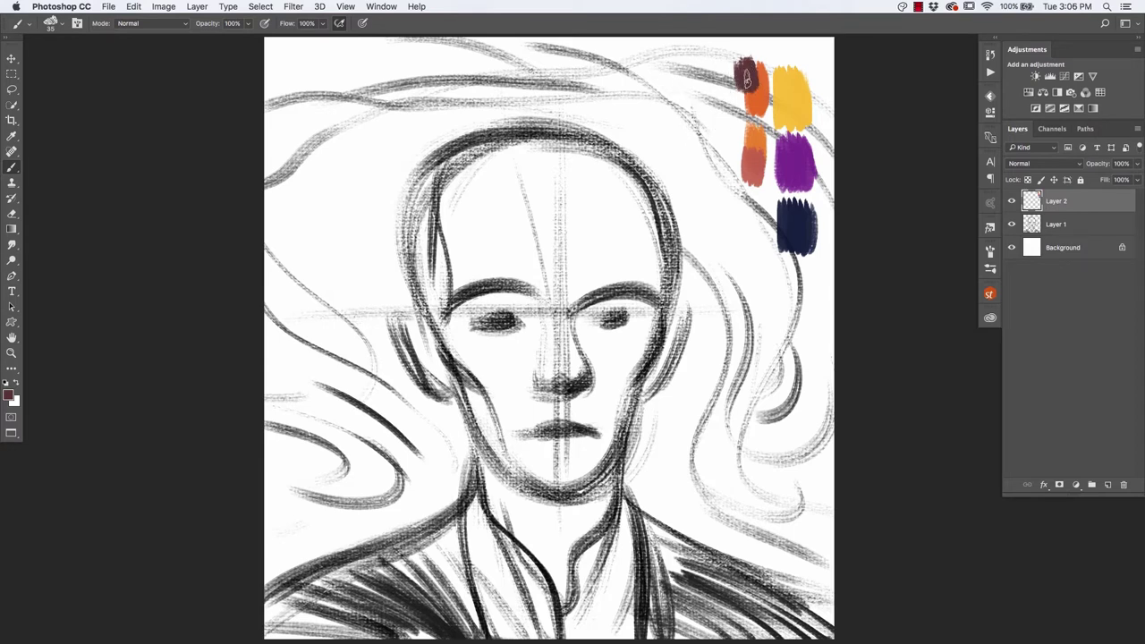
pyautogui.keyDown('alt'); pyautogui.click(751, 75); pyautogui.keyUp('alt')
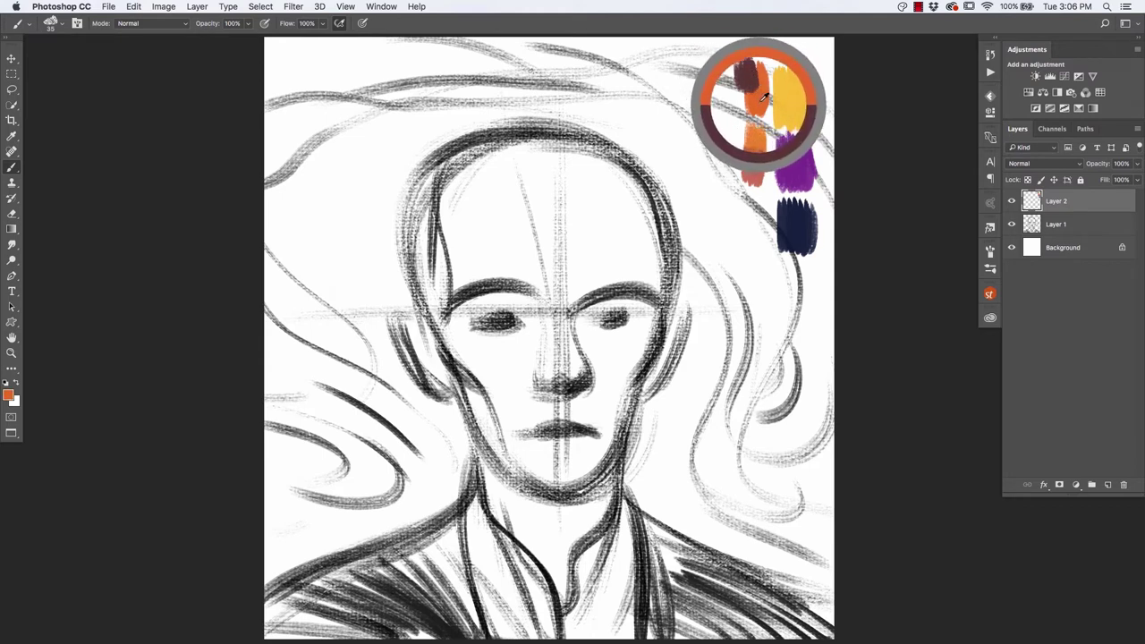
pyautogui.moveTo(750, 75)
pyautogui.mouseDown()
pyautogui.moveTo(790, 85)
pyautogui.moveTo(756, 81)
pyautogui.mouseUp()
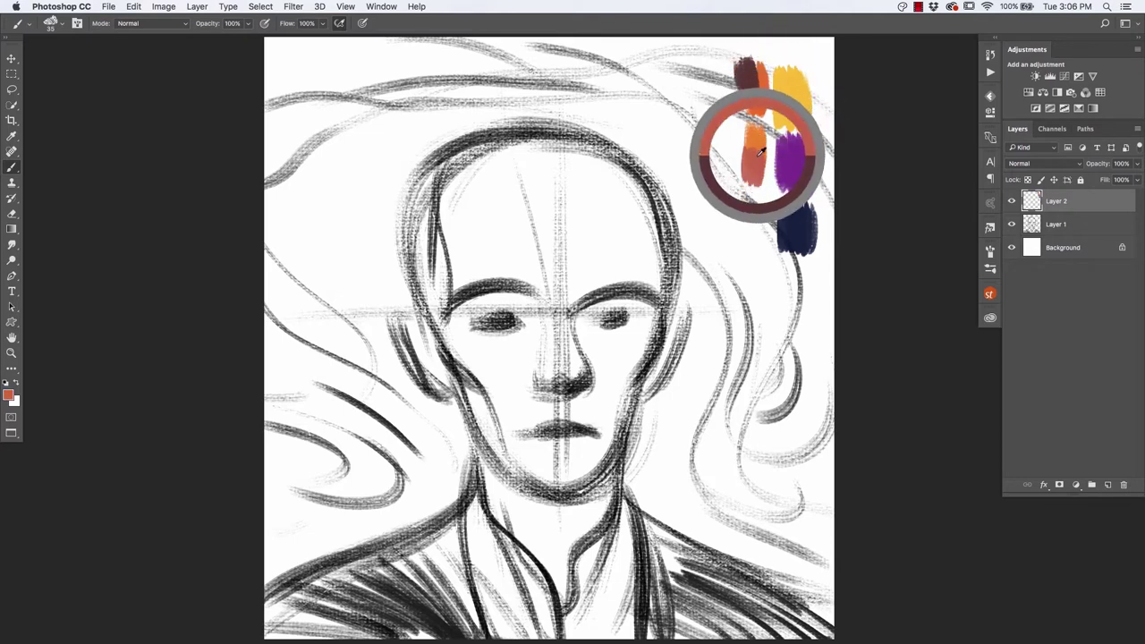
pyautogui.moveTo(755, 82)
pyautogui.mouseDown()
pyautogui.moveTo(715, 91)
pyautogui.moveTo(720, 72)
pyautogui.mouseUp()
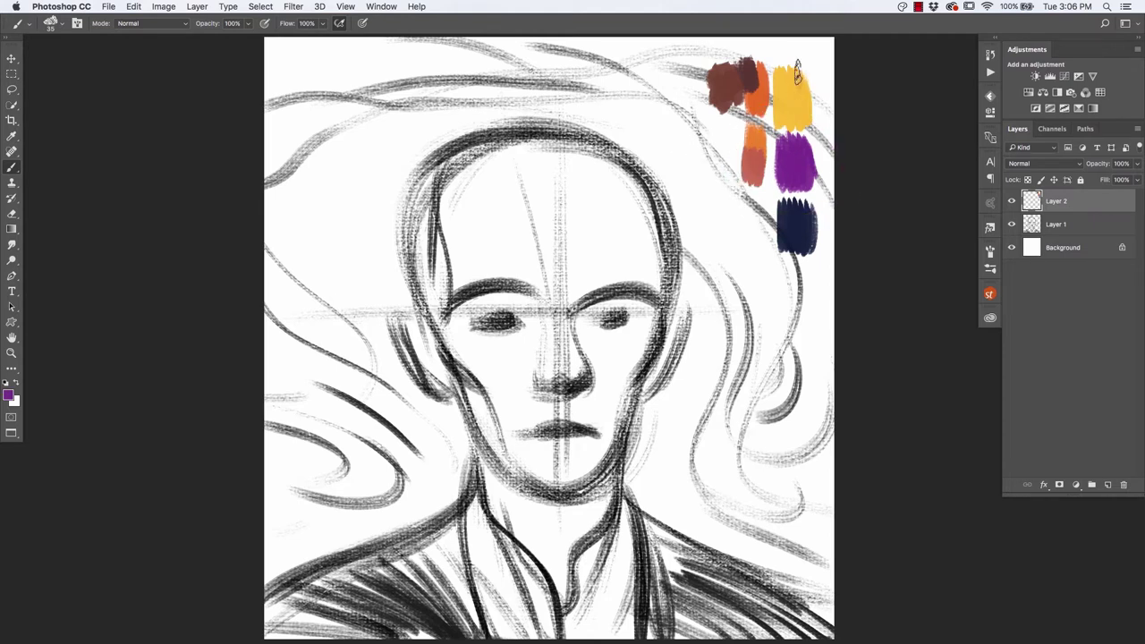
pyautogui.moveTo(798, 65)
pyautogui.mouseDown()
pyautogui.moveTo(805, 82)
pyautogui.moveTo(795, 63)
pyautogui.mouseUp()
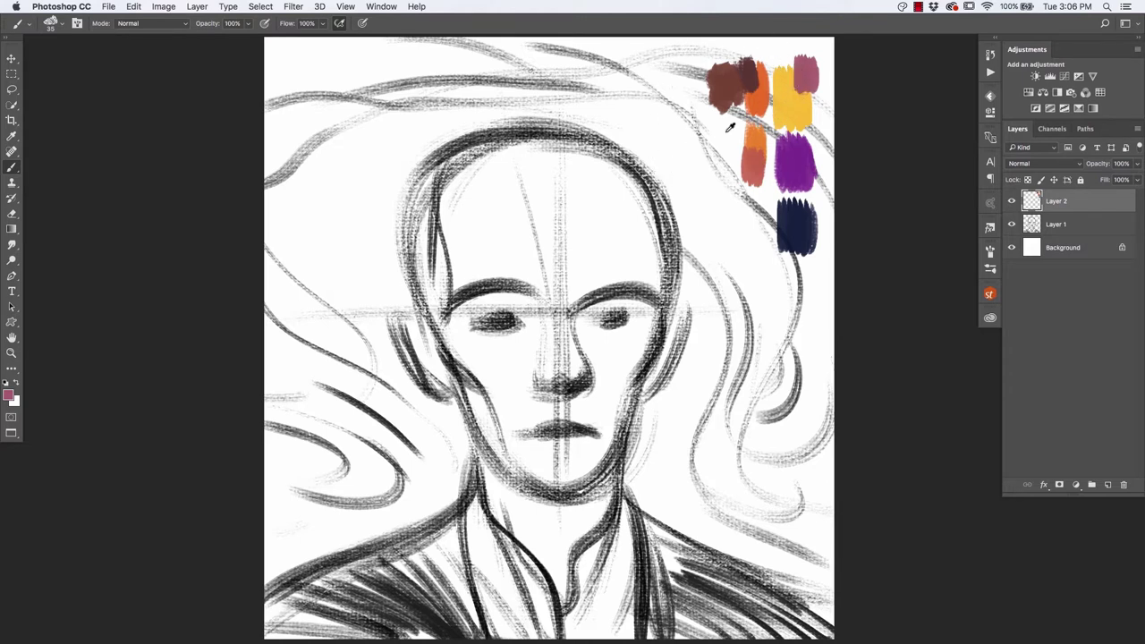
# Dab light pink on the mauve swatch and beside the brown, plus brown by the navy.
pyautogui.keyDown('alt'); pyautogui.click(817, 57); pyautogui.keyUp('alt')
pyautogui.moveTo(814, 65); pyautogui.dragTo(809, 49)
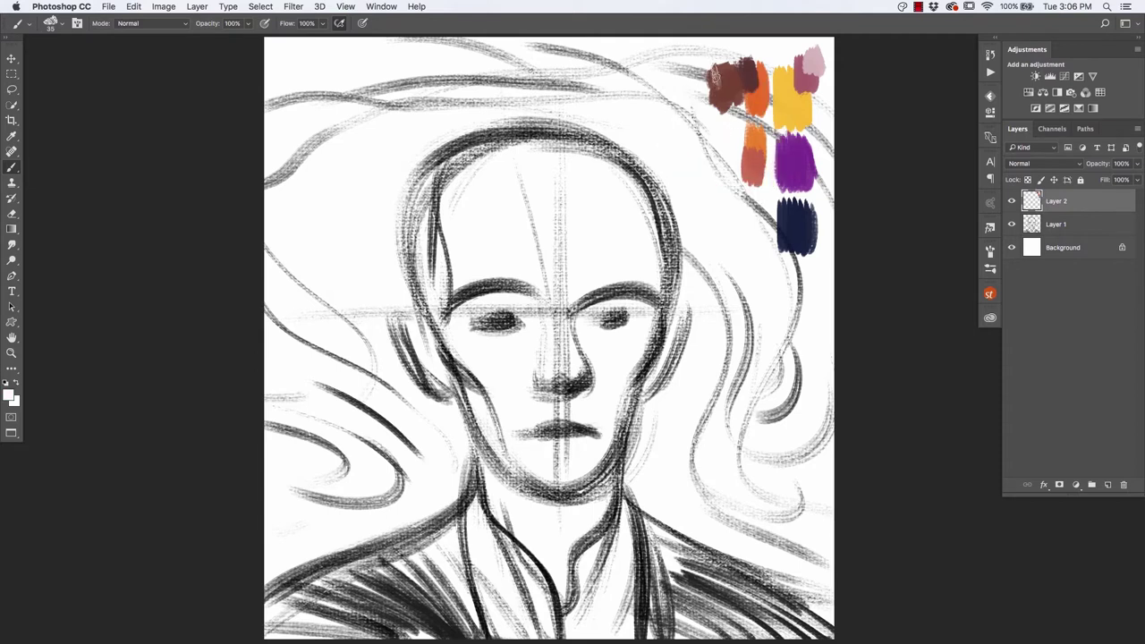
pyautogui.moveTo(712, 77); pyautogui.dragTo(701, 71)
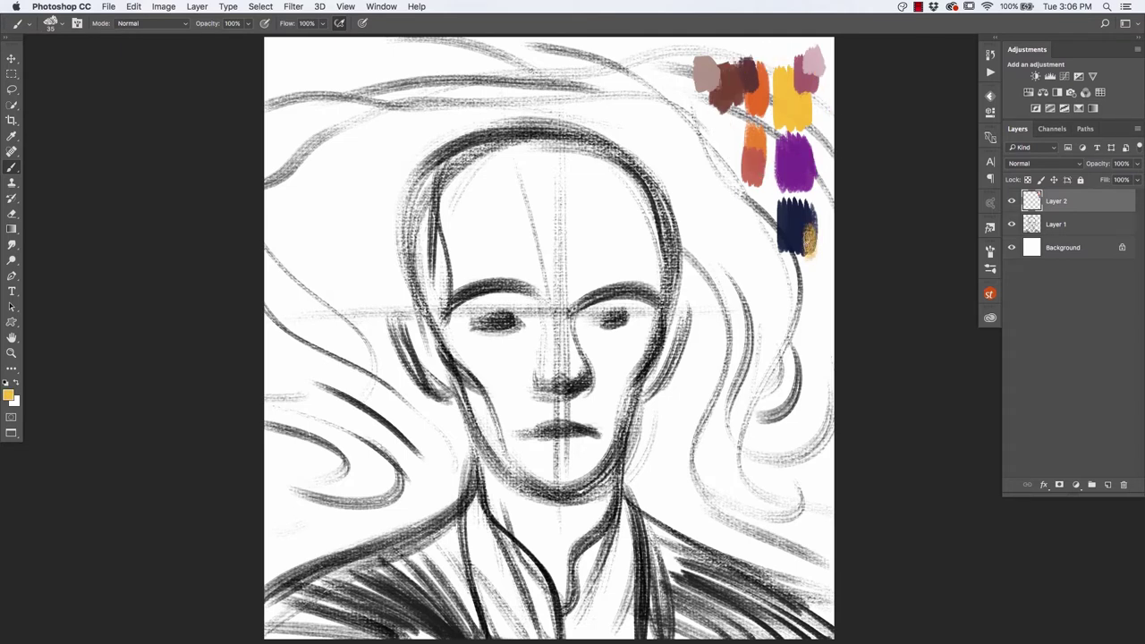
pyautogui.moveTo(808, 229); pyautogui.dragTo(819, 268)
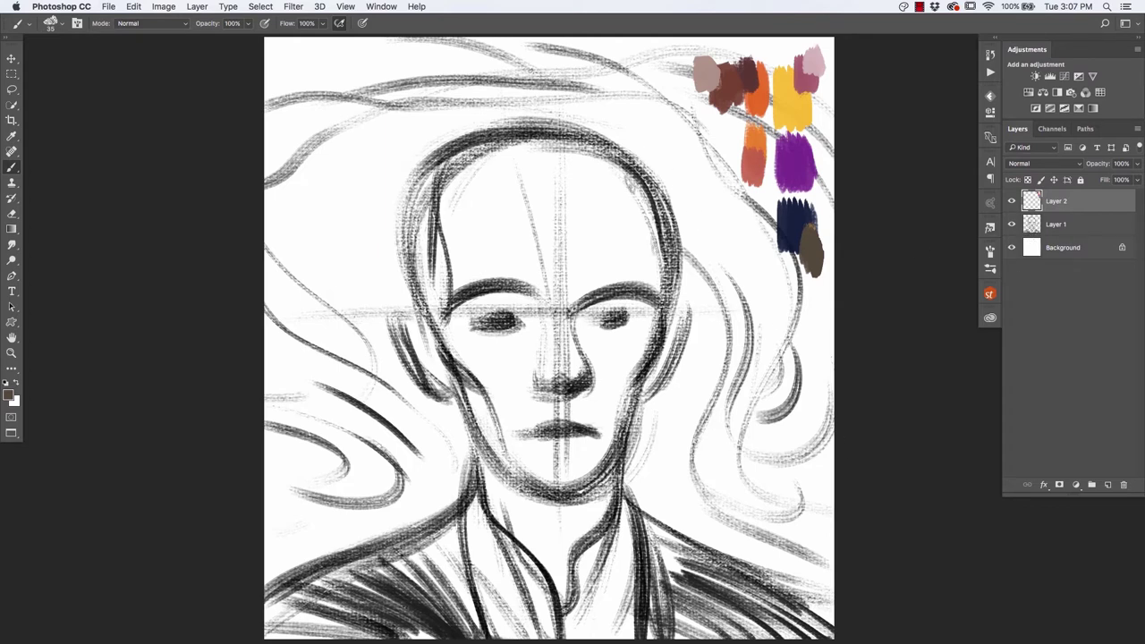
pyautogui.click(1031, 228)
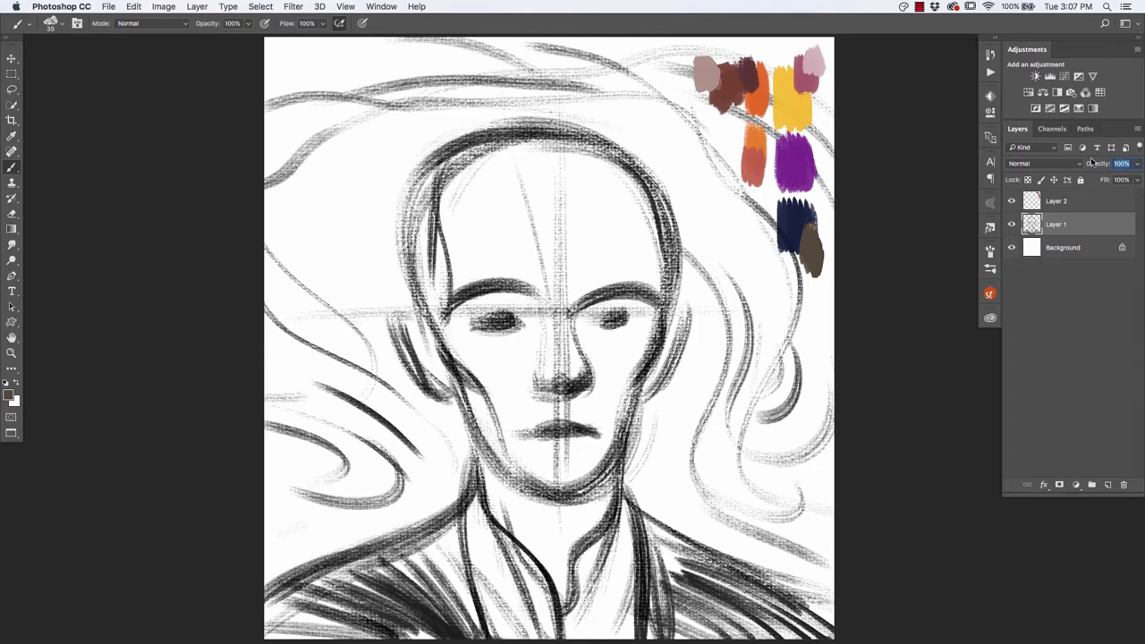
# Drop the sketch opacity to 15%, add a new layer above Background and test brown hatching.
pyautogui.write('15')
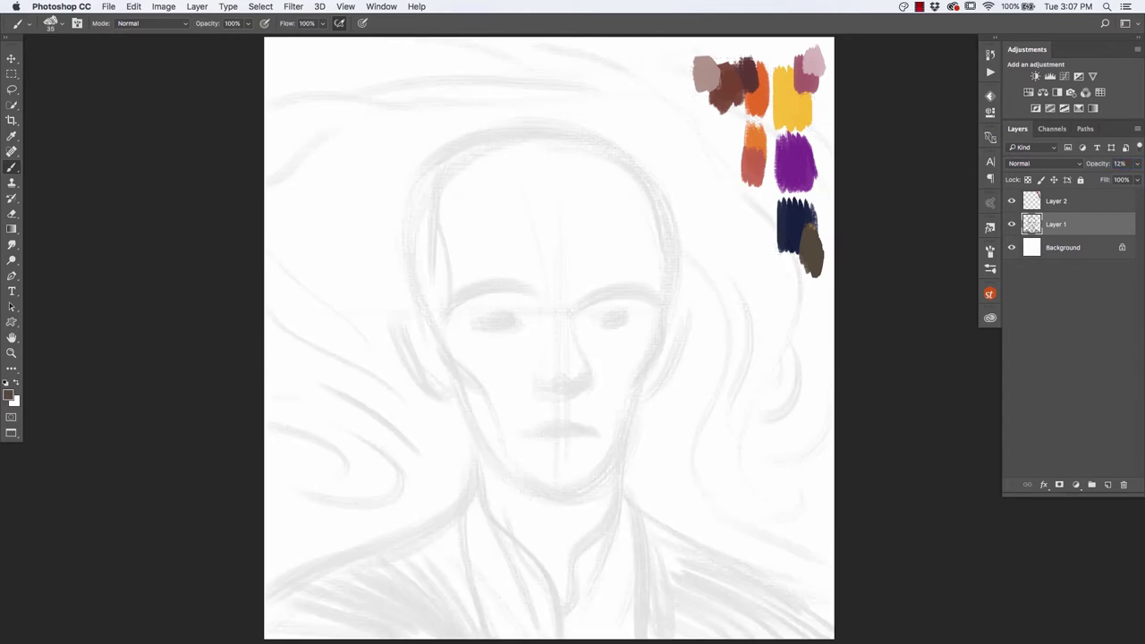
pyautogui.click(1022, 251)
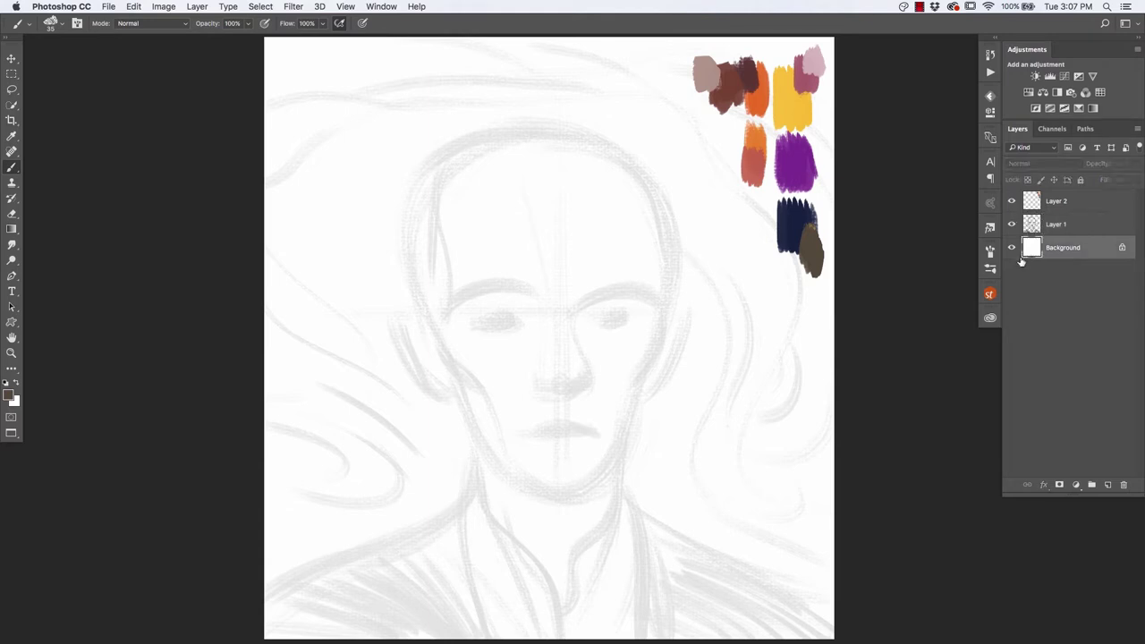
pyautogui.click(1107, 485)
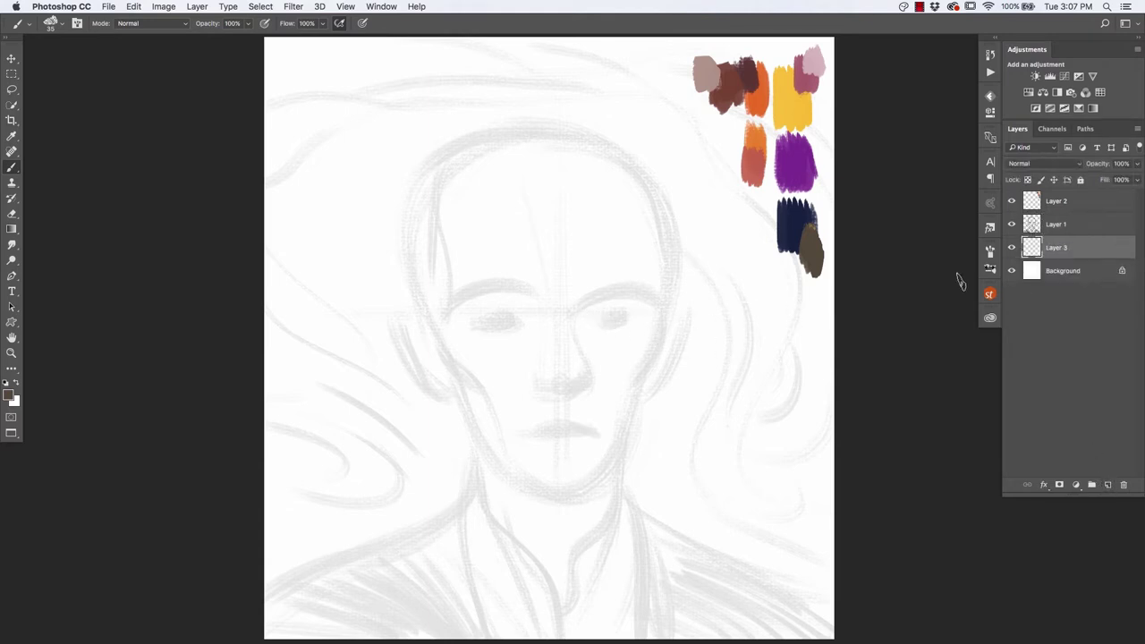
pyautogui.moveTo(604, 267); pyautogui.dragTo(688, 327)
pyautogui.moveTo(608, 286)
pyautogui.mouseDown()
pyautogui.moveTo(685, 361)
pyautogui.moveTo(688, 318)
pyautogui.mouseUp()
pyautogui.moveTo(583, 240); pyautogui.dragTo(696, 311)
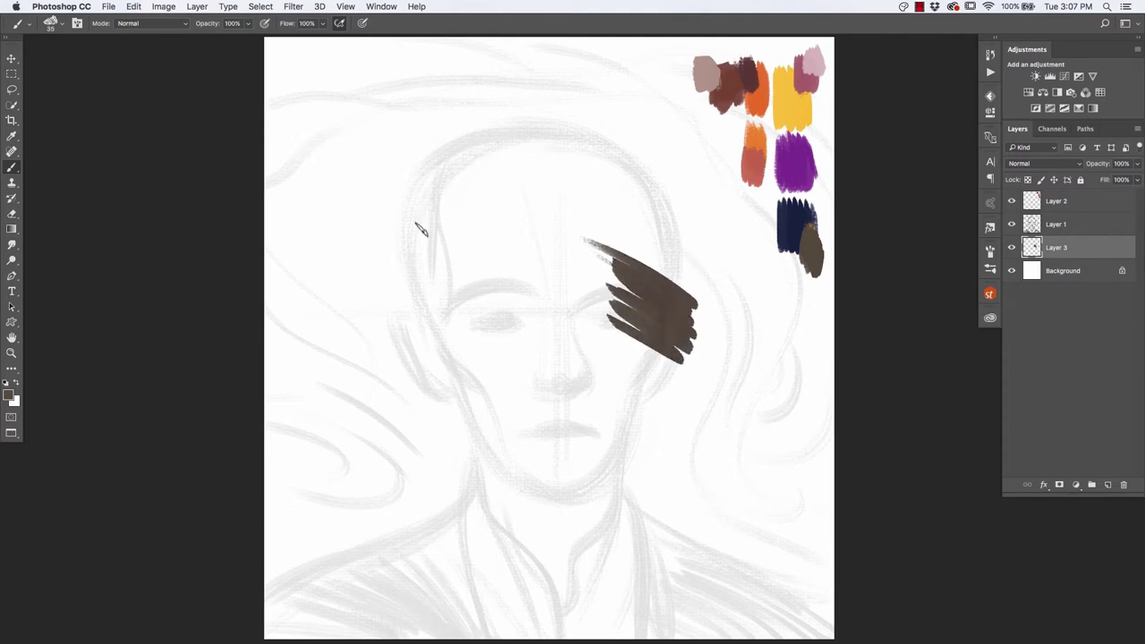
# Set the sketch Layer 1 to Multiply blending at 16% opacity.
pyautogui.click(1030, 226)
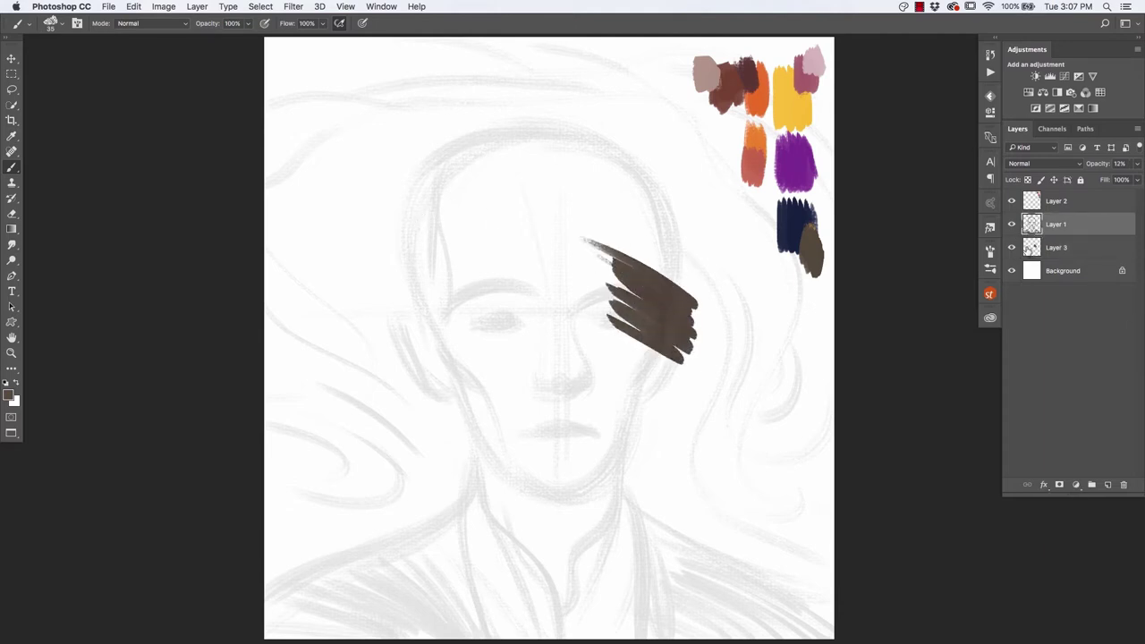
pyautogui.click(1020, 165)
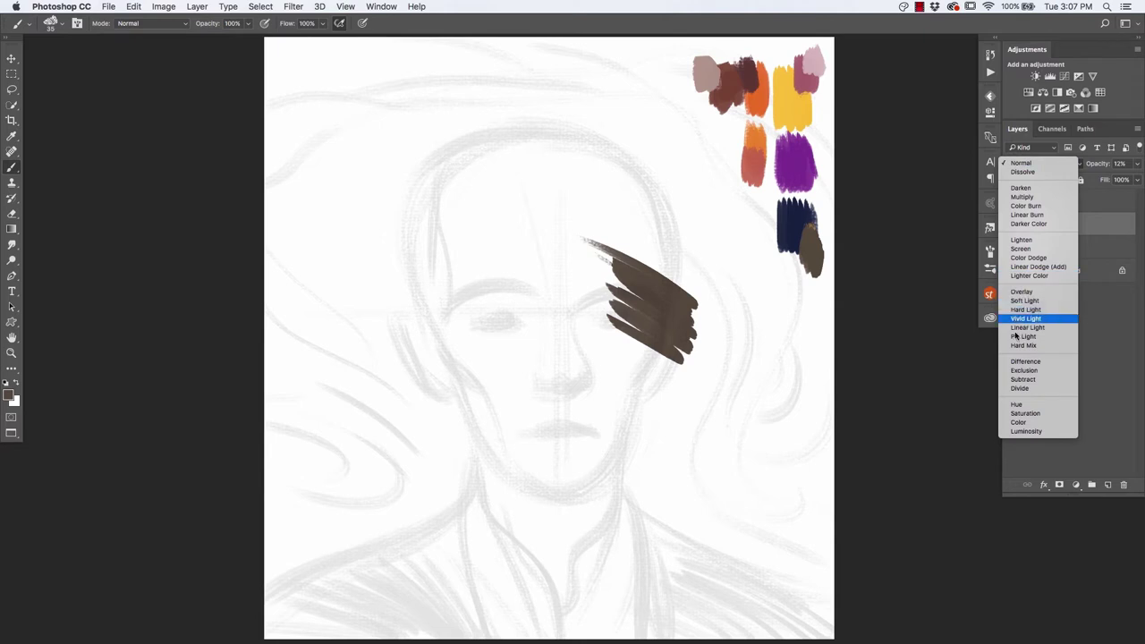
pyautogui.click(1020, 197)
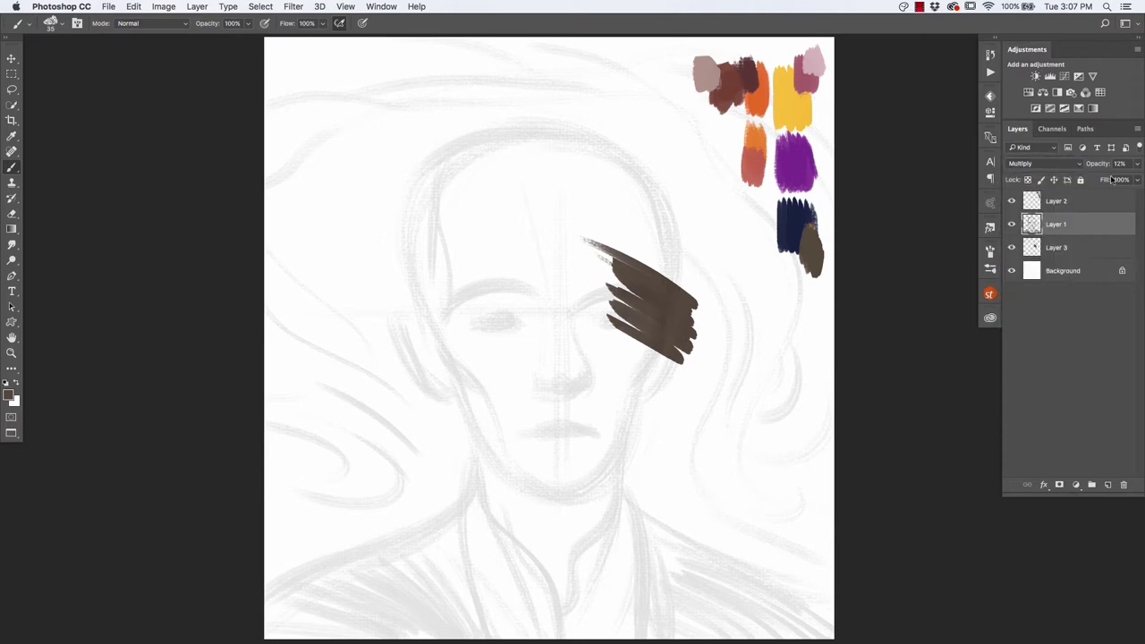
pyautogui.write('16')
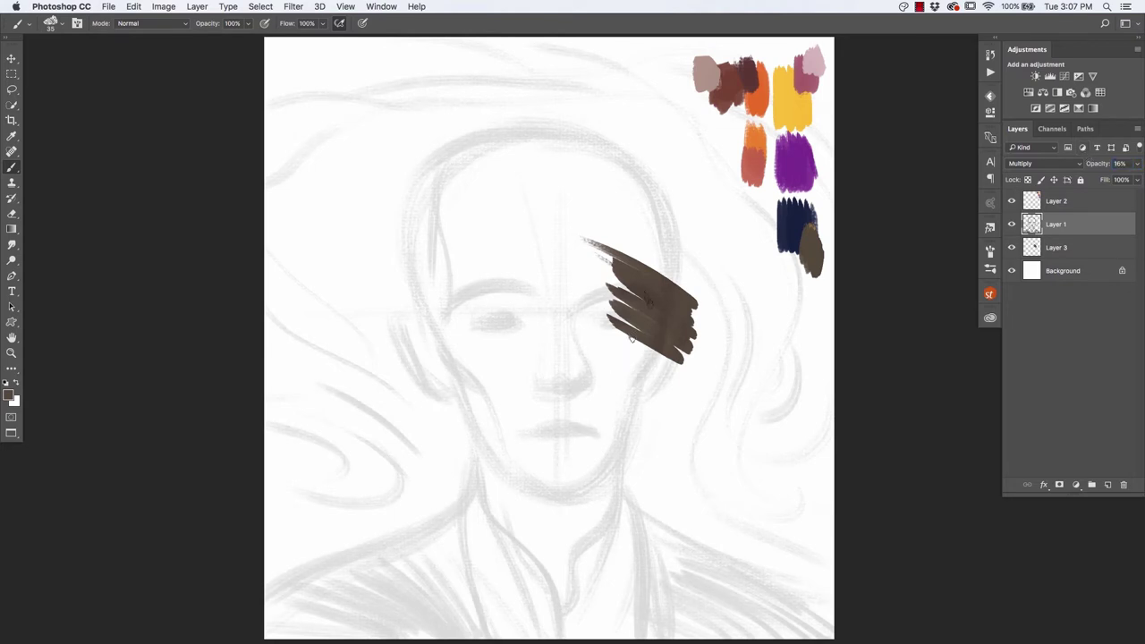
# On Layer 3, undo the test strokes and load palette purple at brush size 100.
pyautogui.click(1040, 247)
pyautogui.hotkey('ctrl', 'z')
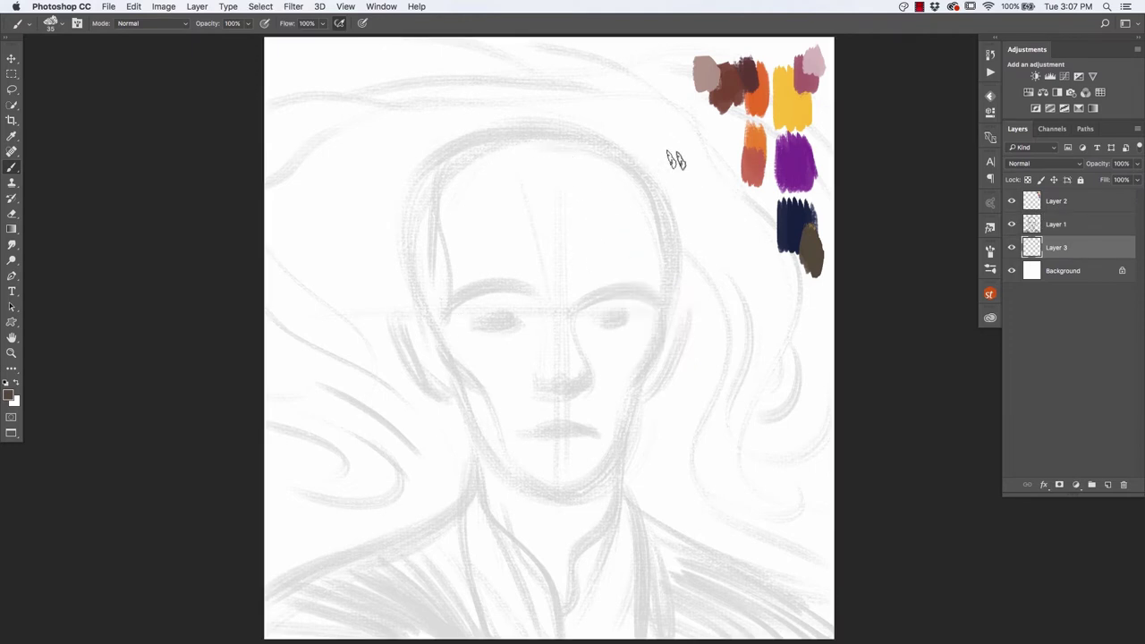
pyautogui.keyDown('alt'); pyautogui.click(793, 162); pyautogui.keyUp('alt')
pyautogui.press(']')
pyautogui.press(']')
pyautogui.press(']')
pyautogui.press(']')
pyautogui.press(']')
pyautogui.press(']')
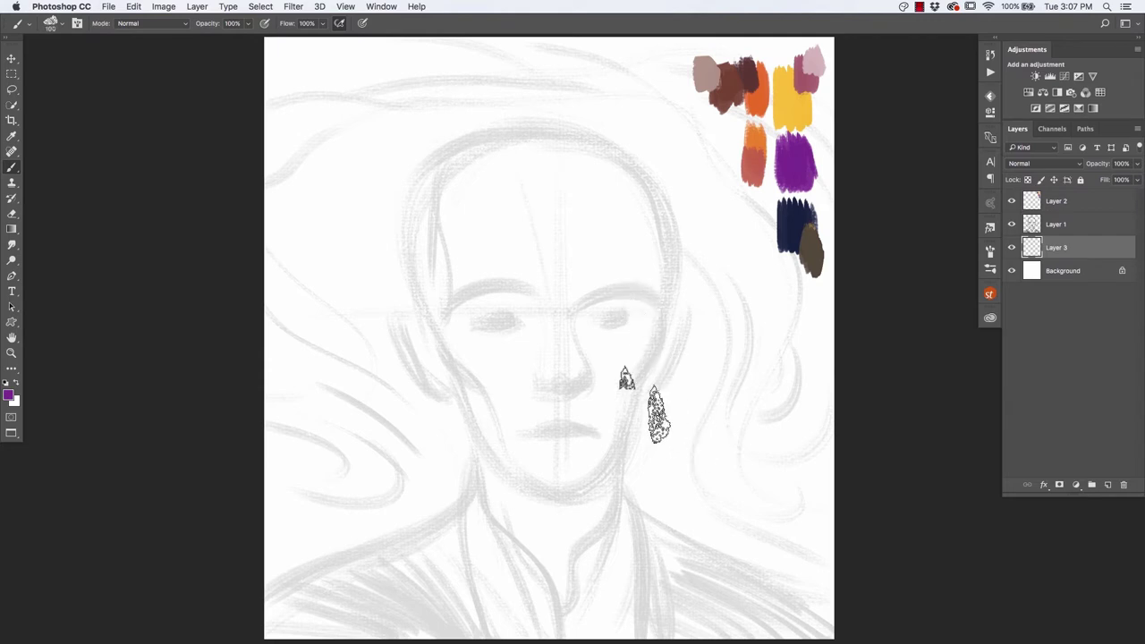
pyautogui.press(']')
pyautogui.press(']')
# Paint broad purple strokes over face, neck and shoulders, sample orange, and hide palette Layer 2.
pyautogui.moveTo(851, 586)
pyautogui.mouseDown()
pyautogui.moveTo(638, 472)
pyautogui.moveTo(626, 404)
pyautogui.moveTo(676, 396)
pyautogui.moveTo(636, 447)
pyautogui.moveTo(563, 332)
pyautogui.moveTo(831, 511)
pyautogui.moveTo(542, 248)
pyautogui.moveTo(783, 348)
pyautogui.moveTo(761, 391)
pyautogui.moveTo(777, 402)
pyautogui.moveTo(587, 173)
pyautogui.moveTo(848, 338)
pyautogui.moveTo(511, 77)
pyautogui.moveTo(813, 256)
pyautogui.moveTo(823, 65)
pyautogui.moveTo(396, 63)
pyautogui.moveTo(422, 51)
pyautogui.moveTo(408, 98)
pyautogui.moveTo(582, 170)
pyautogui.moveTo(613, 268)
pyautogui.moveTo(715, 153)
pyautogui.mouseUp()
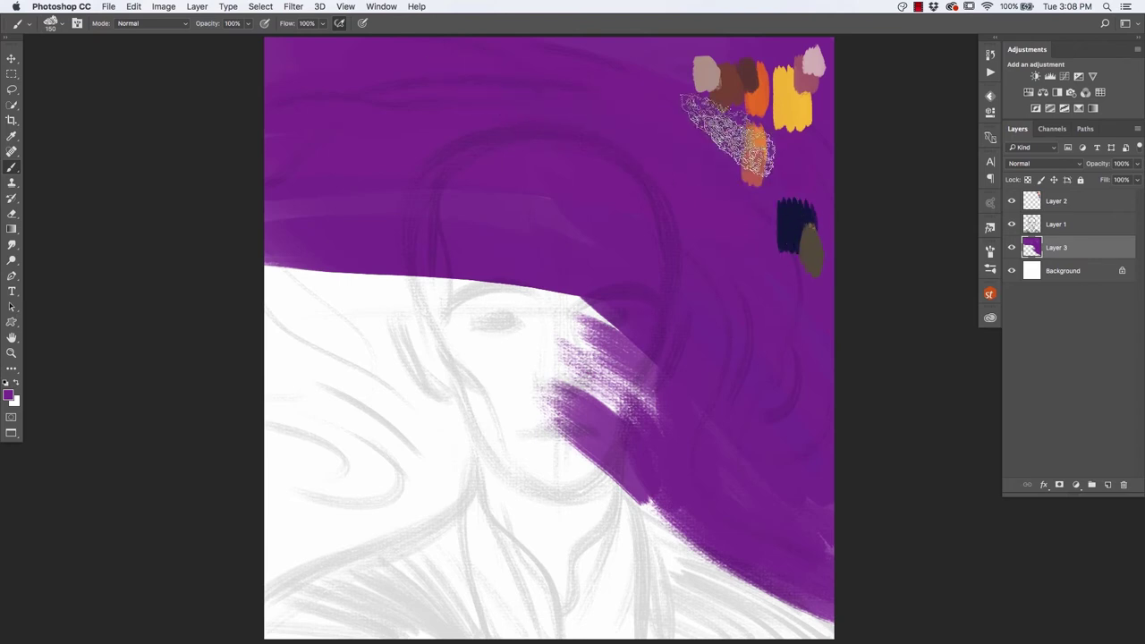
pyautogui.moveTo(528, 263)
pyautogui.mouseDown()
pyautogui.moveTo(246, 285)
pyautogui.moveTo(515, 299)
pyautogui.moveTo(664, 409)
pyautogui.moveTo(370, 319)
pyautogui.moveTo(486, 409)
pyautogui.moveTo(372, 436)
pyautogui.moveTo(184, 536)
pyautogui.moveTo(199, 549)
pyautogui.moveTo(417, 396)
pyautogui.mouseUp()
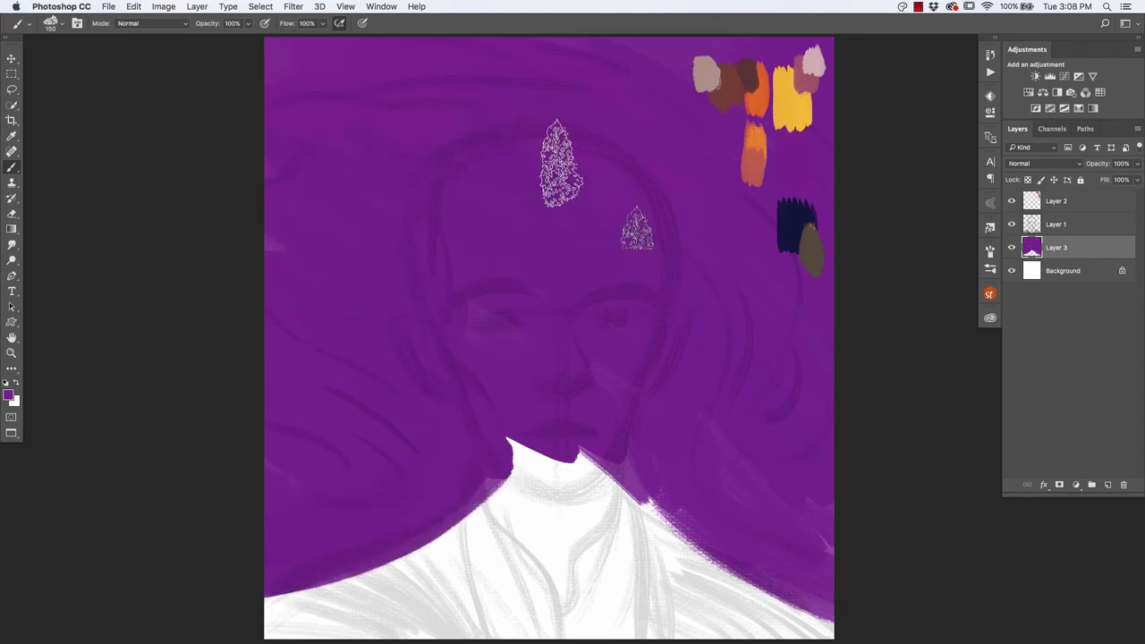
pyautogui.moveTo(531, 340)
pyautogui.mouseDown()
pyautogui.moveTo(521, 447)
pyautogui.moveTo(626, 460)
pyautogui.moveTo(629, 523)
pyautogui.moveTo(429, 593)
pyautogui.moveTo(225, 600)
pyautogui.mouseUp()
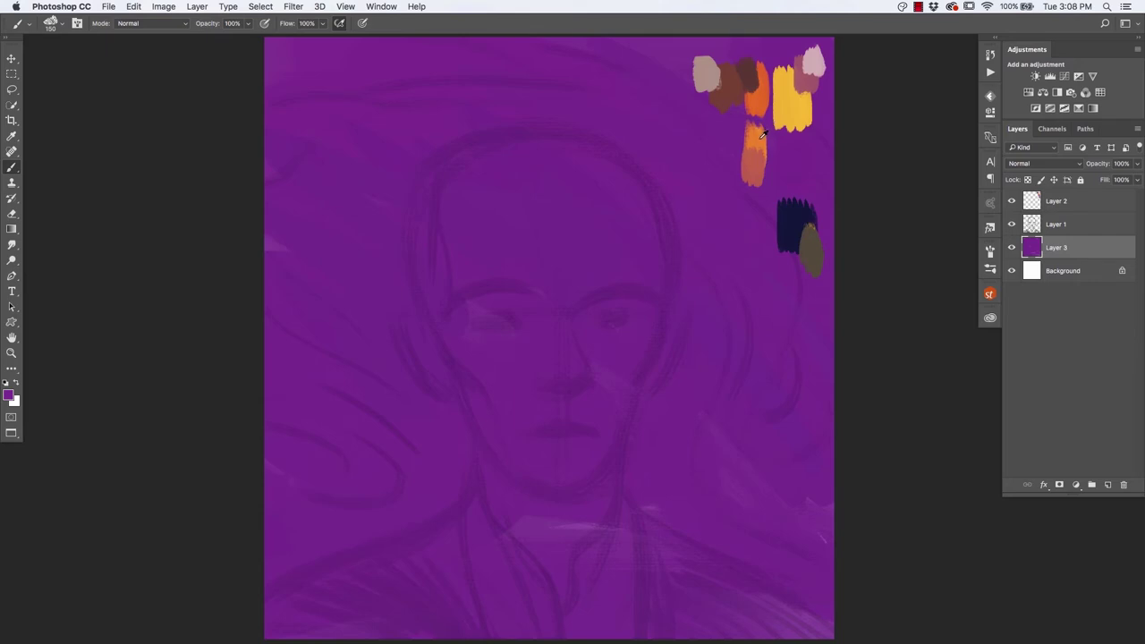
pyautogui.keyDown('alt'); pyautogui.click(760, 134); pyautogui.keyUp('alt')
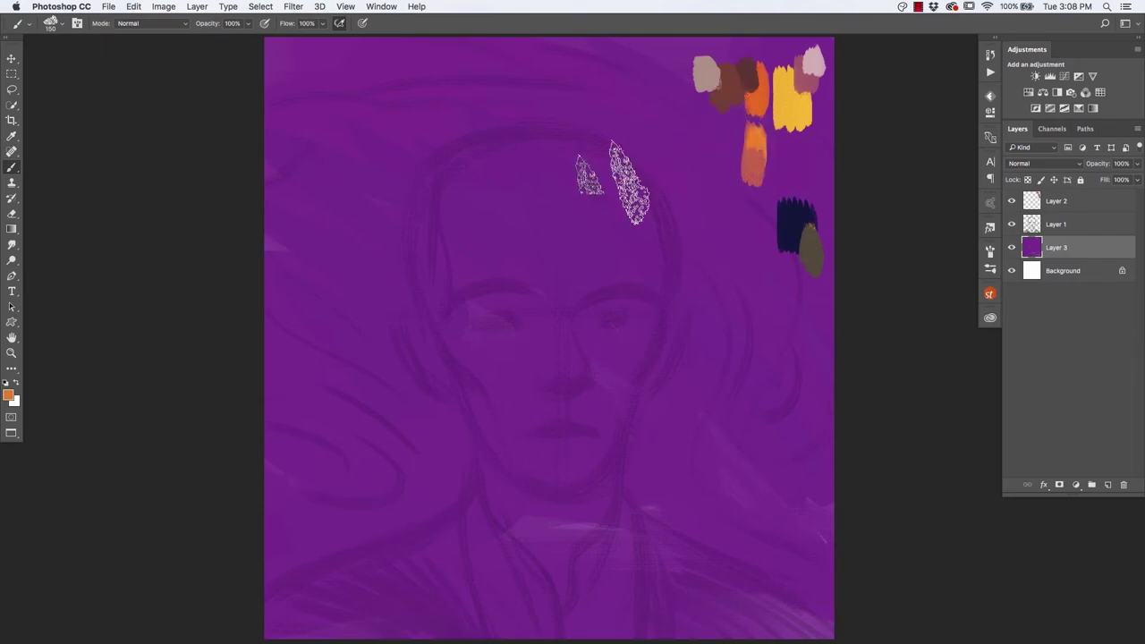
pyautogui.click(1011, 200)
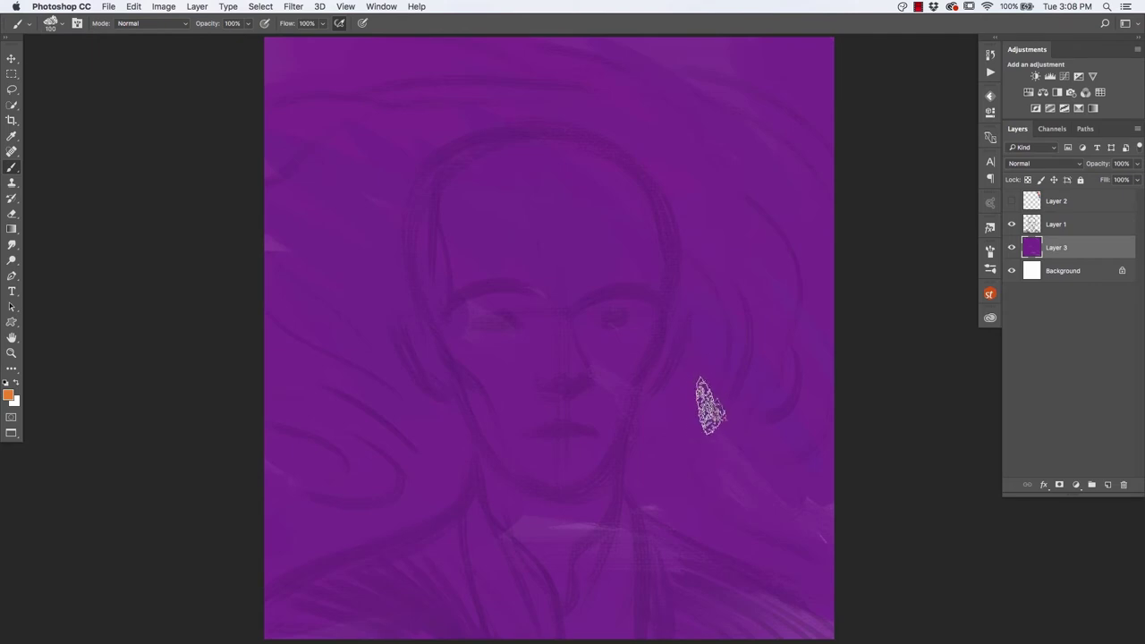
# With a size-90 brush, paint bold orange S-shaped hair strands on the right and upper right.
pyautogui.press('[')
pyautogui.press('[')
pyautogui.press('[')
pyautogui.moveTo(809, 550); pyautogui.dragTo(675, 222)
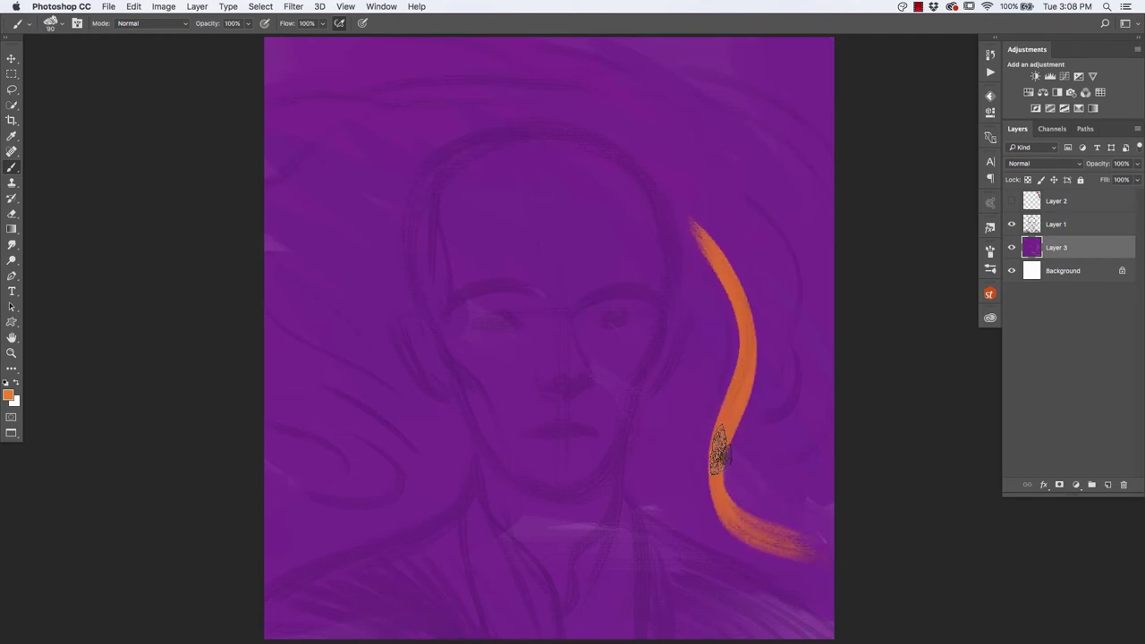
pyautogui.moveTo(711, 264)
pyautogui.mouseDown()
pyautogui.moveTo(594, 171)
pyautogui.moveTo(707, 496)
pyautogui.mouseUp()
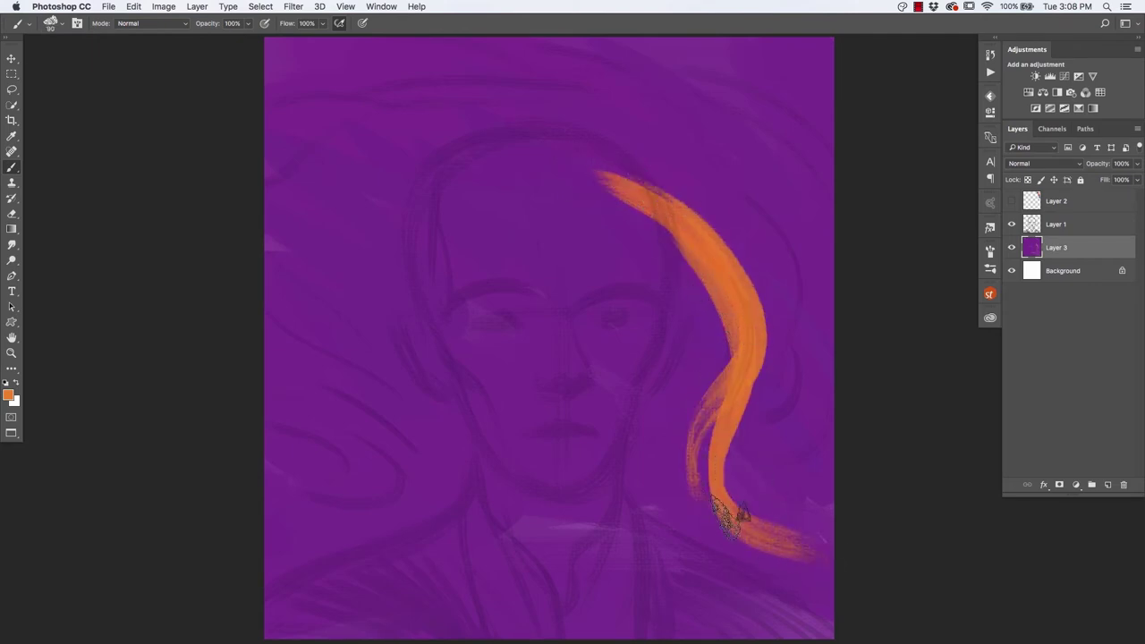
pyautogui.moveTo(753, 345); pyautogui.dragTo(528, 148)
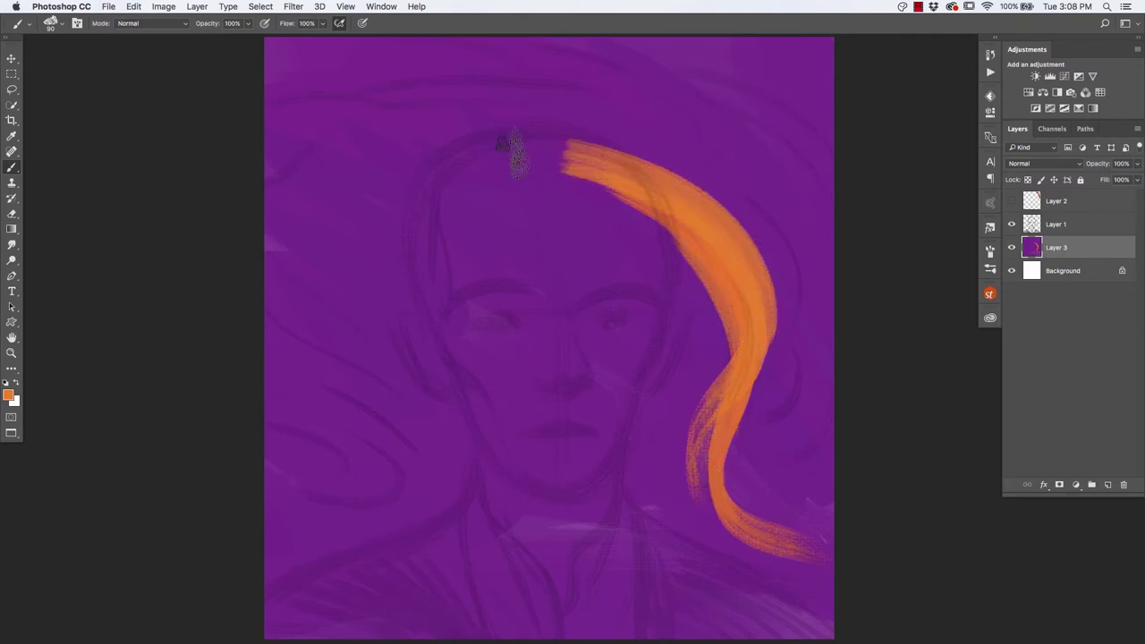
pyautogui.moveTo(756, 298); pyautogui.dragTo(527, 135)
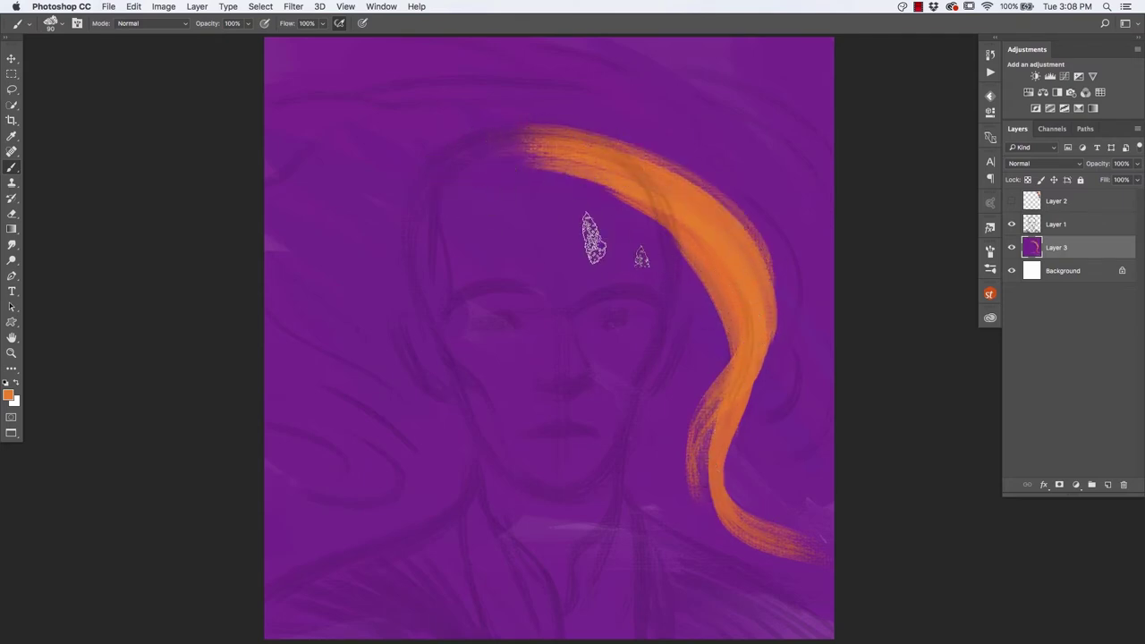
pyautogui.moveTo(751, 268); pyautogui.dragTo(500, 170)
pyautogui.moveTo(882, 301)
pyautogui.mouseDown()
pyautogui.moveTo(620, 76)
pyautogui.moveTo(542, 31)
pyautogui.moveTo(872, 296)
pyautogui.moveTo(728, 153)
pyautogui.moveTo(757, 128)
pyautogui.moveTo(634, 77)
pyautogui.moveTo(741, 102)
pyautogui.moveTo(843, 268)
pyautogui.moveTo(774, 176)
pyautogui.mouseUp()
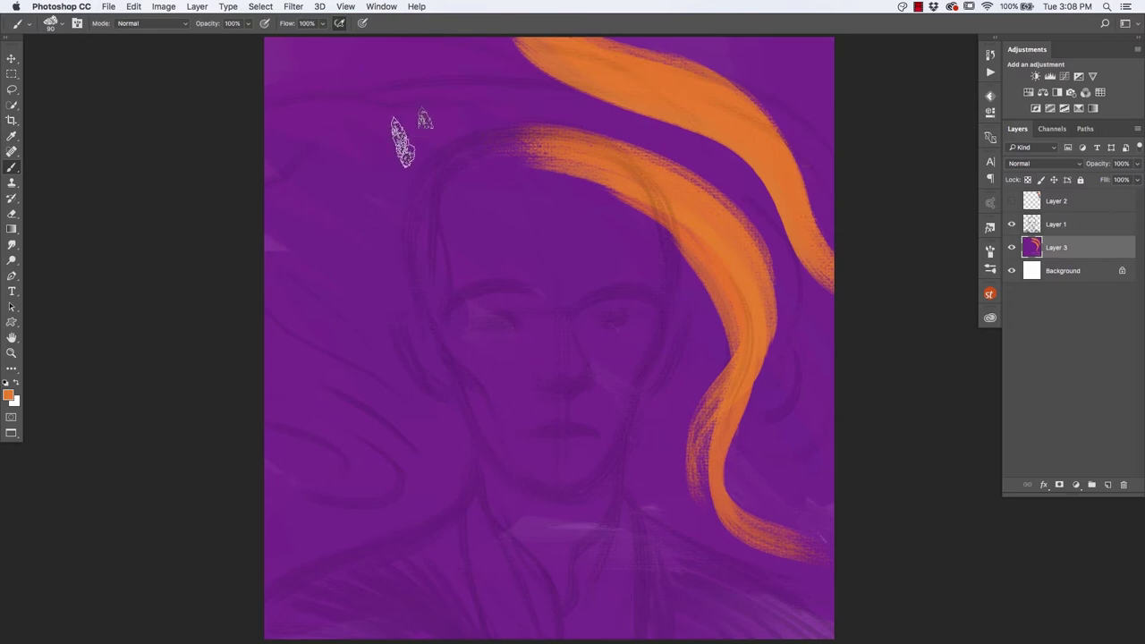
# Add orange strands curving down the left edge, a lower-left arc and a top-left sweep.
pyautogui.moveTo(243, 115); pyautogui.dragTo(344, 333)
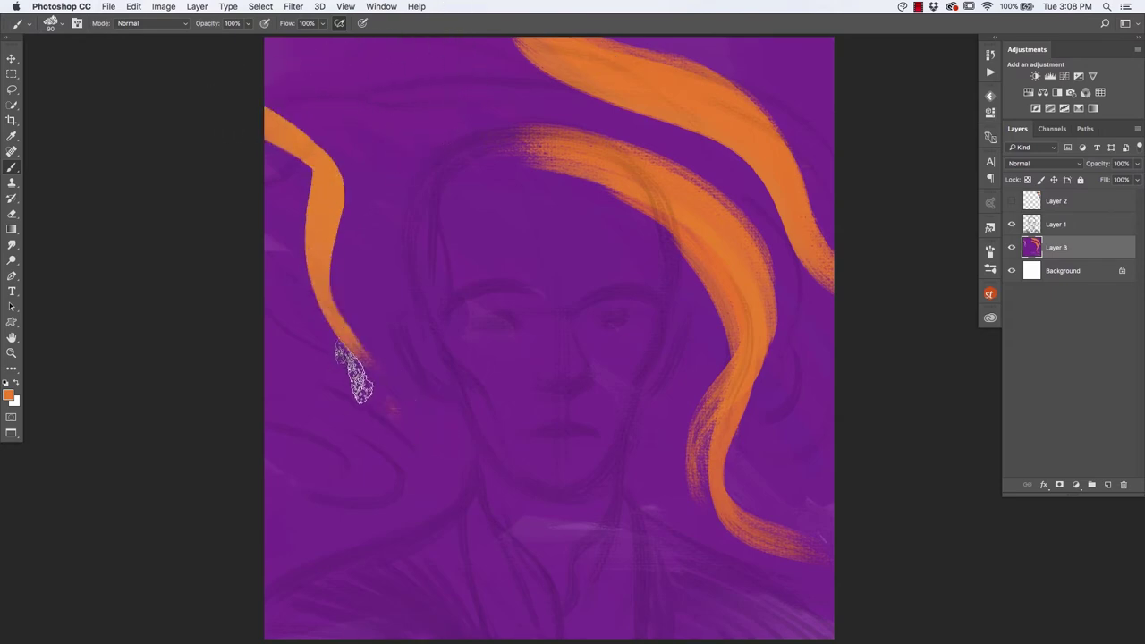
pyautogui.moveTo(224, 120)
pyautogui.mouseDown()
pyautogui.moveTo(375, 384)
pyautogui.moveTo(429, 411)
pyautogui.mouseUp()
pyautogui.moveTo(329, 286); pyautogui.dragTo(403, 388)
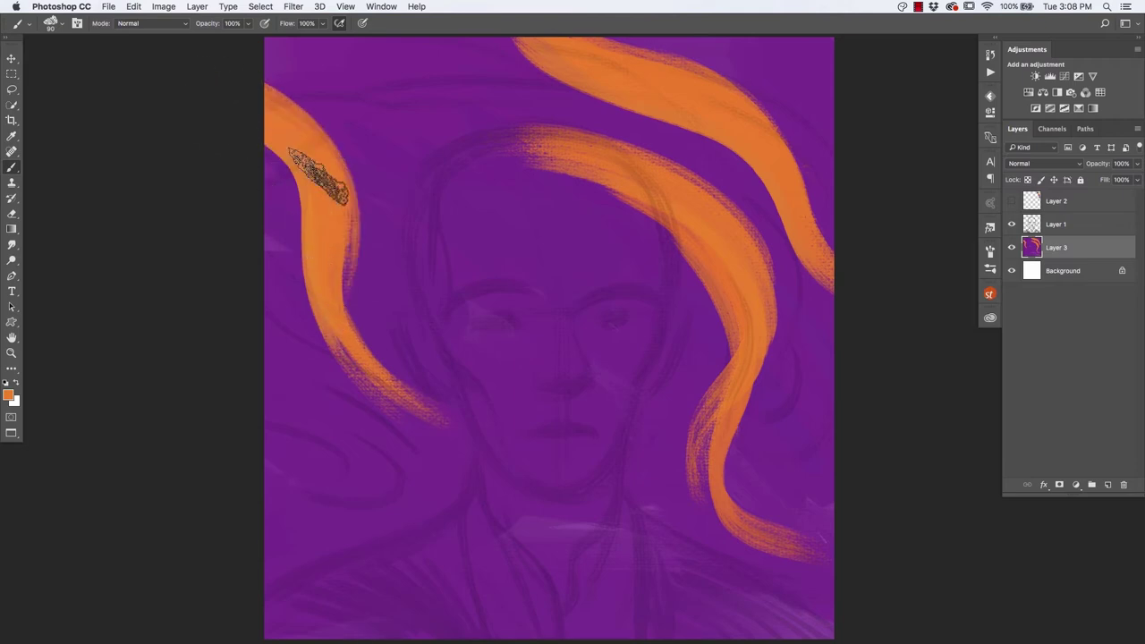
pyautogui.moveTo(319, 179); pyautogui.dragTo(388, 370)
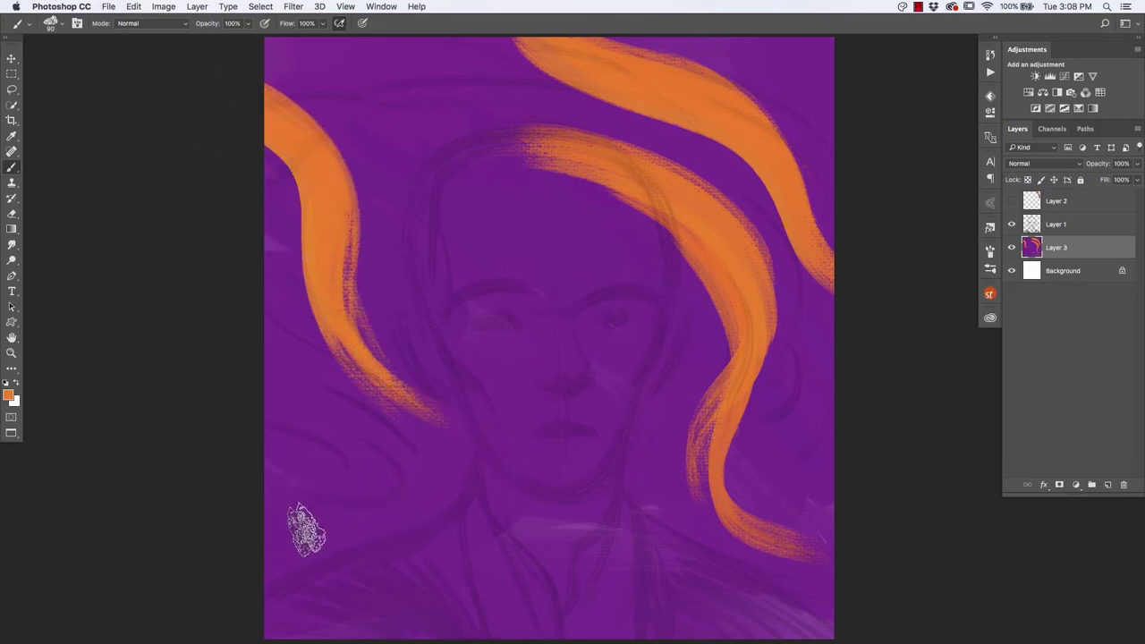
pyautogui.moveTo(256, 531); pyautogui.dragTo(234, 351)
pyautogui.moveTo(309, 416)
pyautogui.mouseDown()
pyautogui.moveTo(269, 530)
pyautogui.moveTo(222, 324)
pyautogui.moveTo(271, 535)
pyautogui.moveTo(331, 403)
pyautogui.mouseUp()
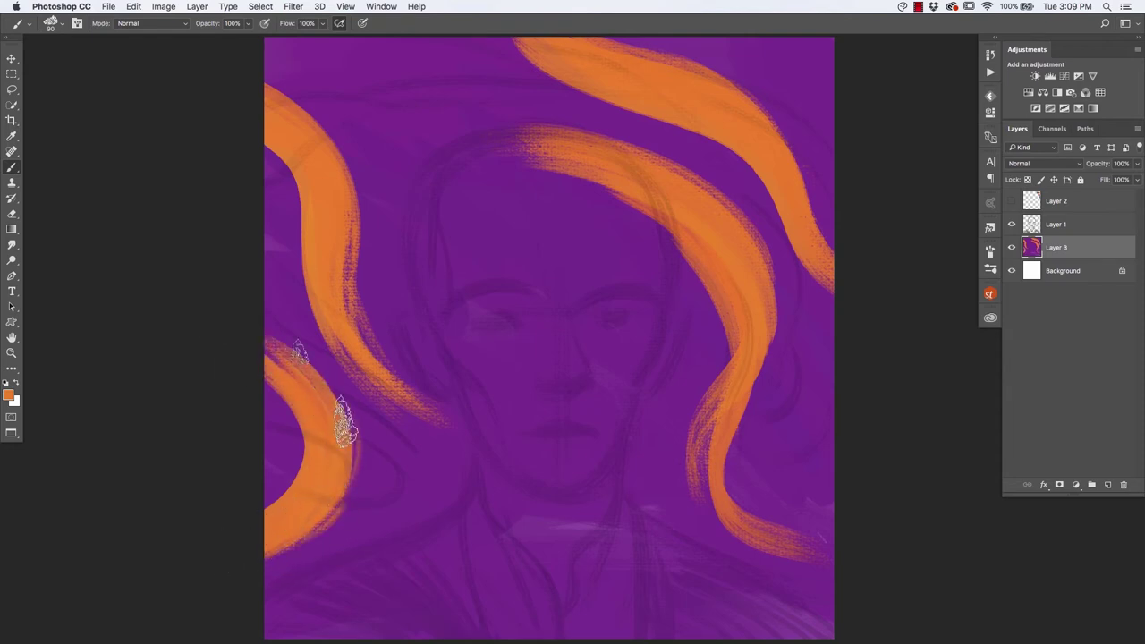
pyautogui.moveTo(246, 47)
pyautogui.mouseDown()
pyautogui.moveTo(523, 121)
pyautogui.moveTo(618, 120)
pyautogui.moveTo(191, 51)
pyautogui.moveTo(652, 141)
pyautogui.moveTo(201, 38)
pyautogui.moveTo(669, 115)
pyautogui.mouseUp()
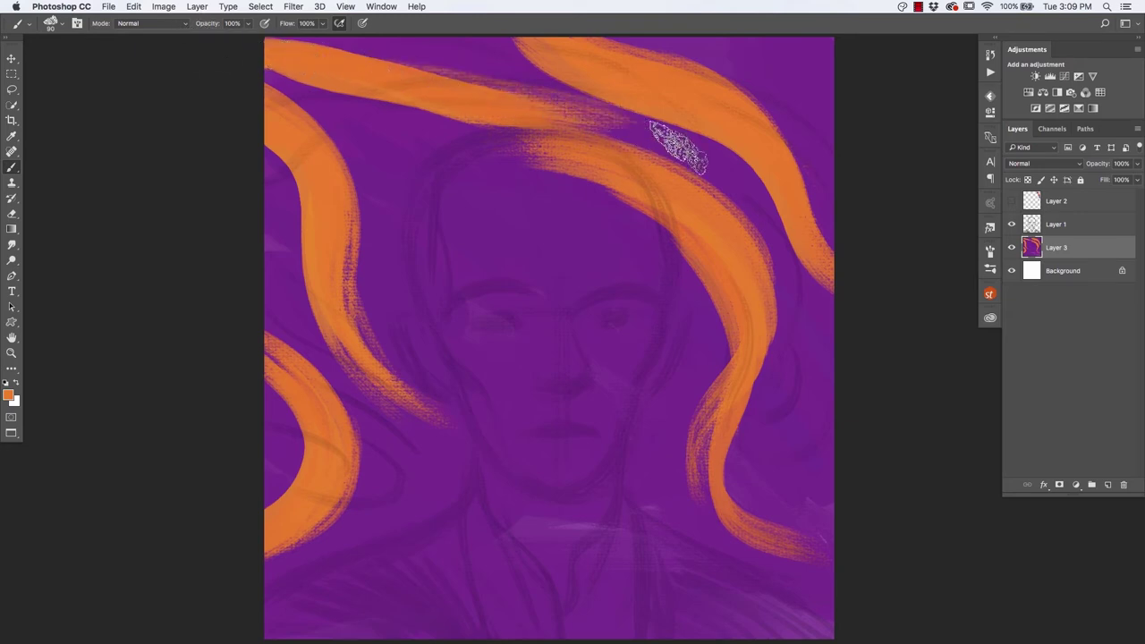
pyautogui.moveTo(311, 159)
pyautogui.mouseDown()
pyautogui.moveTo(256, 76)
pyautogui.moveTo(298, 60)
pyautogui.mouseUp()
# Fill gaps between the top strands and glaze them with muted reddish orange and red.
pyautogui.moveTo(501, 252)
pyautogui.mouseDown()
pyautogui.moveTo(429, 204)
pyautogui.moveTo(319, 89)
pyautogui.moveTo(492, 241)
pyautogui.mouseUp()
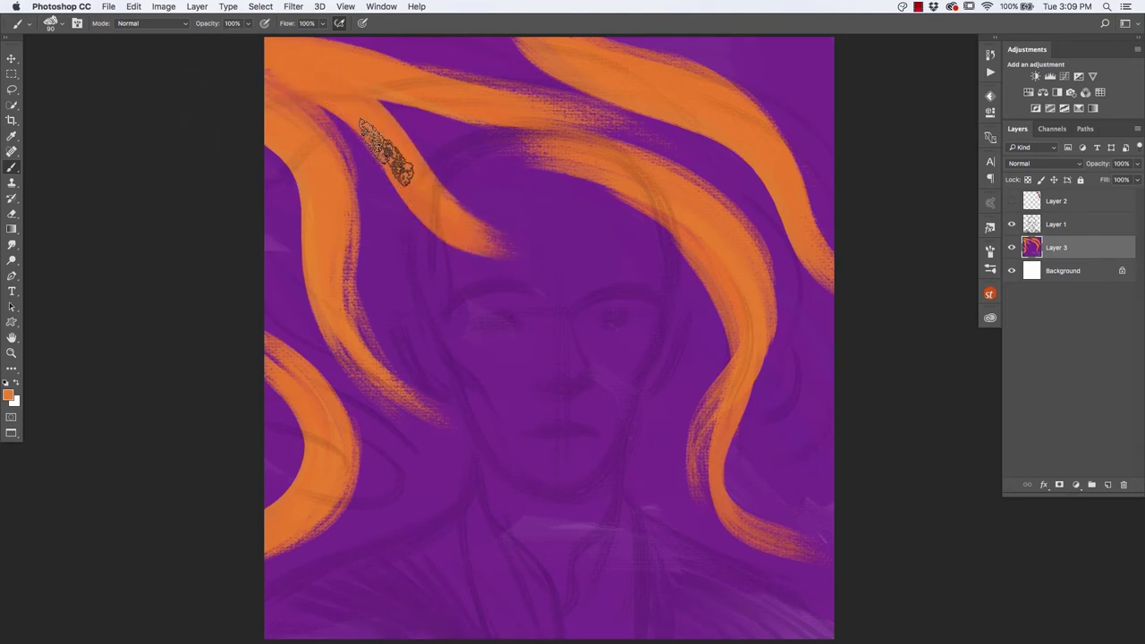
pyautogui.moveTo(345, 102)
pyautogui.mouseDown()
pyautogui.moveTo(421, 158)
pyautogui.moveTo(370, 102)
pyautogui.moveTo(414, 113)
pyautogui.mouseUp()
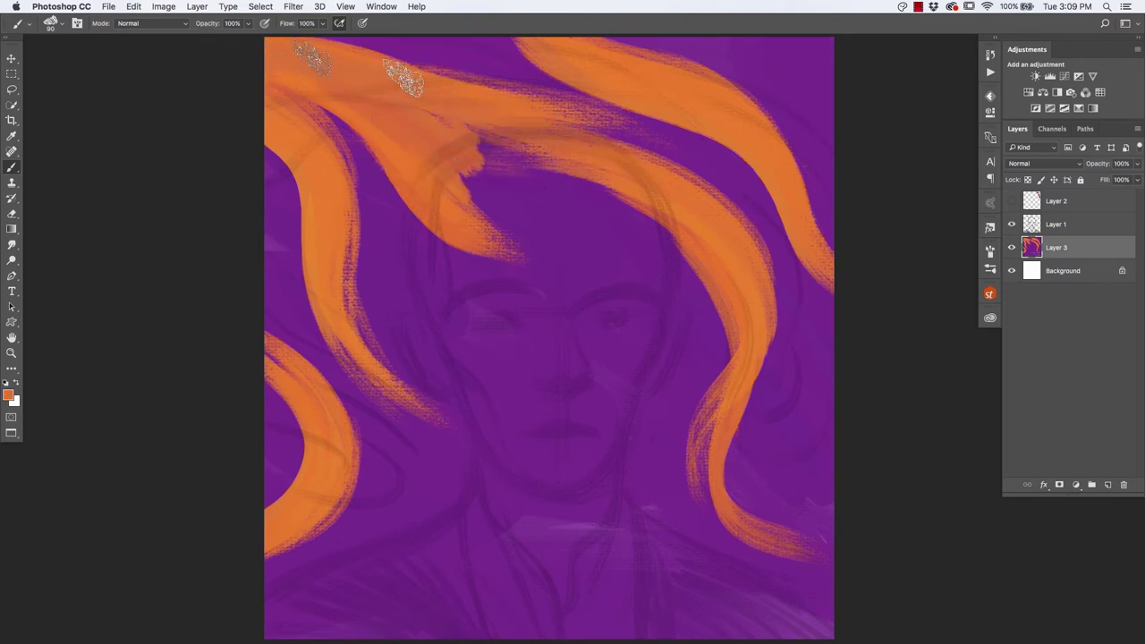
pyautogui.moveTo(354, 258); pyautogui.dragTo(373, 318)
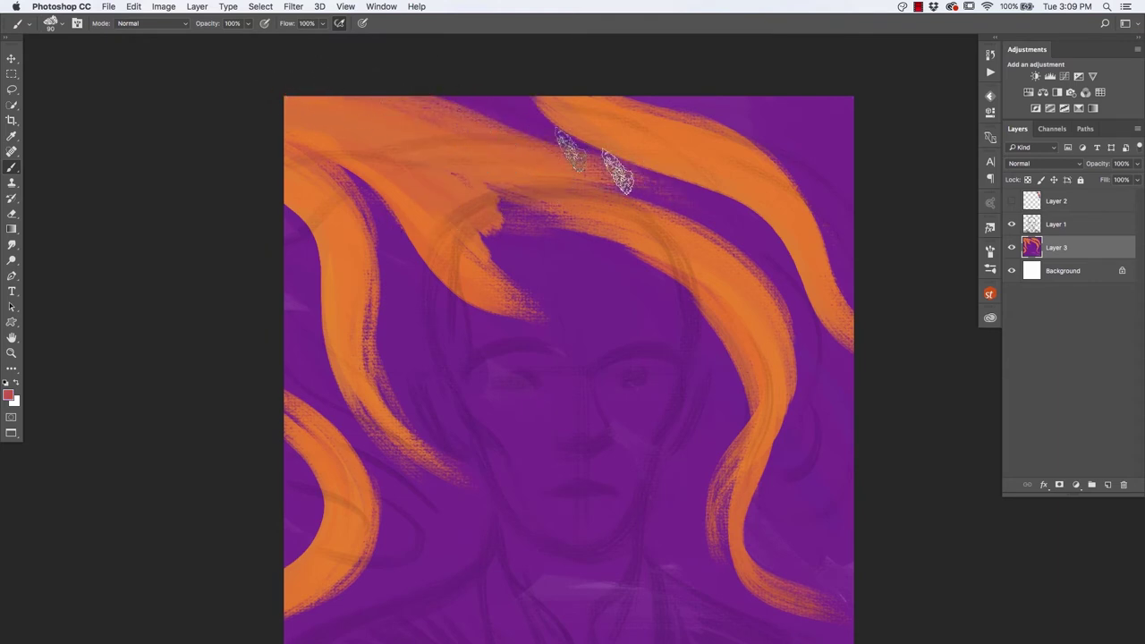
pyautogui.moveTo(594, 162); pyautogui.dragTo(446, 69)
pyautogui.moveTo(581, 150); pyautogui.dragTo(805, 268)
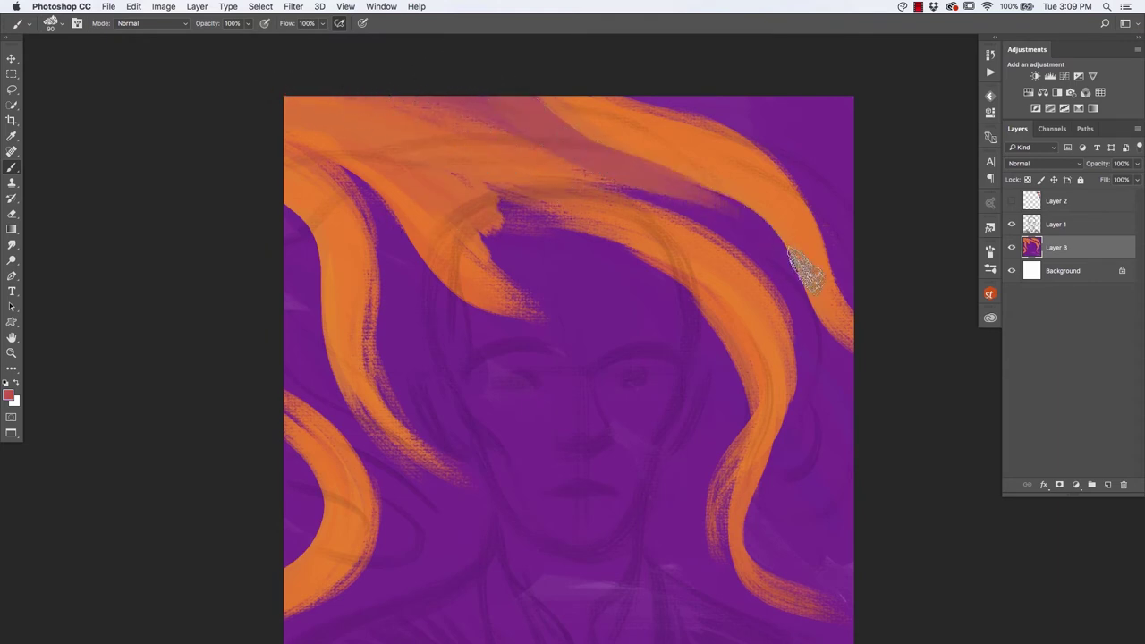
pyautogui.moveTo(622, 179); pyautogui.dragTo(357, 90)
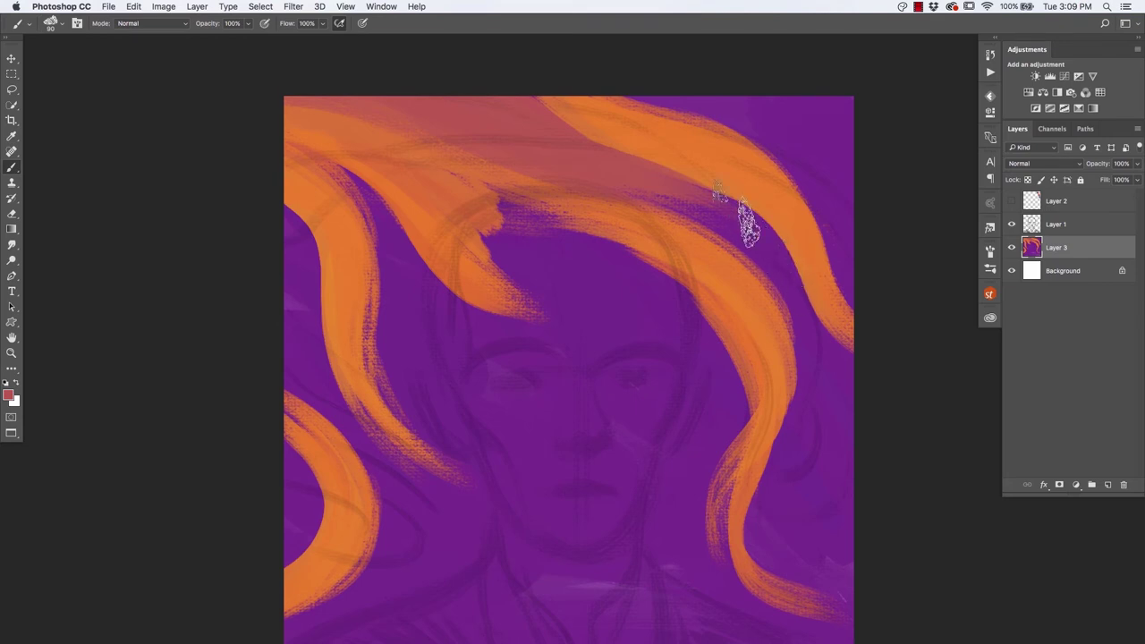
pyautogui.moveTo(750, 222)
pyautogui.mouseDown()
pyautogui.moveTo(766, 229)
pyautogui.moveTo(614, 148)
pyautogui.moveTo(685, 170)
pyautogui.mouseUp()
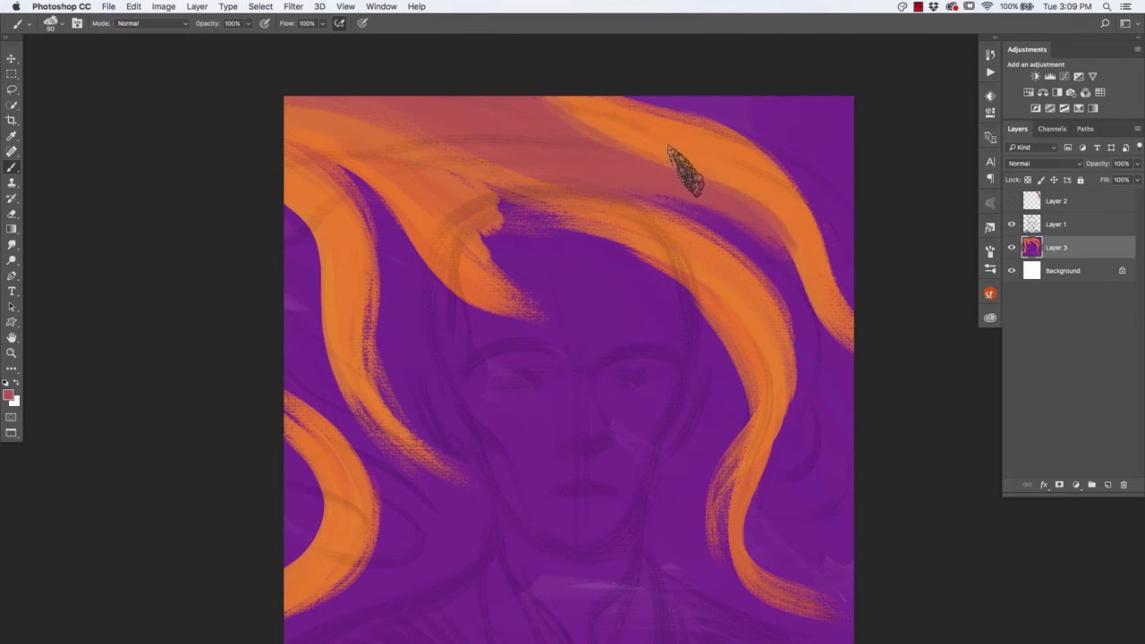
# Paint sampled purple across the top hair band, then repaint it in orange.
pyautogui.keyDown('alt'); pyautogui.click(746, 116); pyautogui.keyUp('alt')
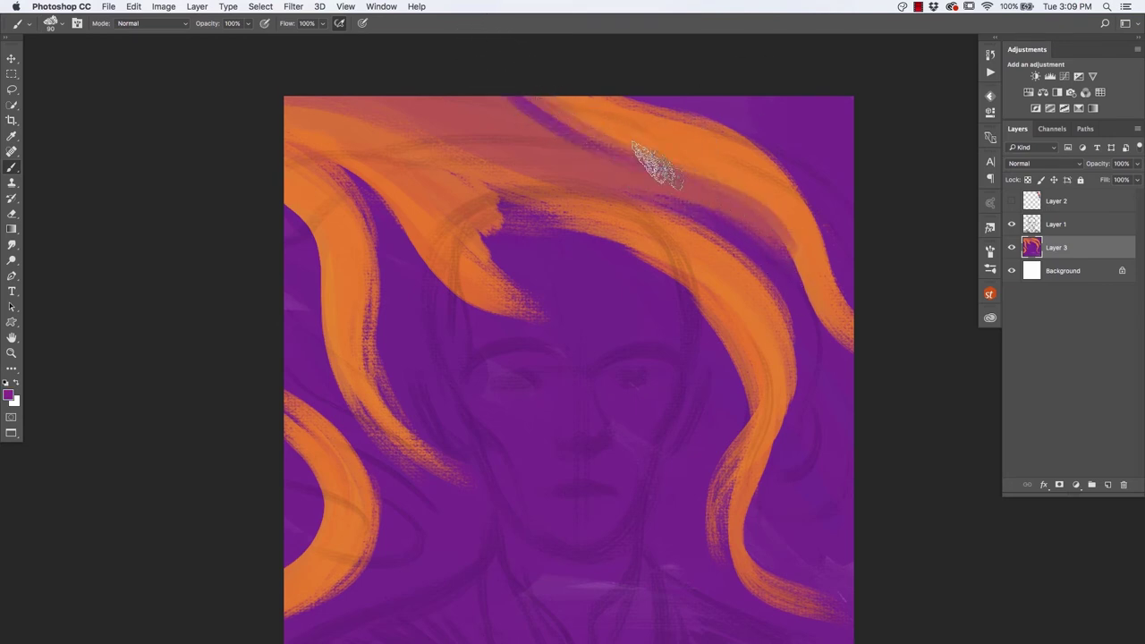
pyautogui.moveTo(505, 85); pyautogui.dragTo(643, 152)
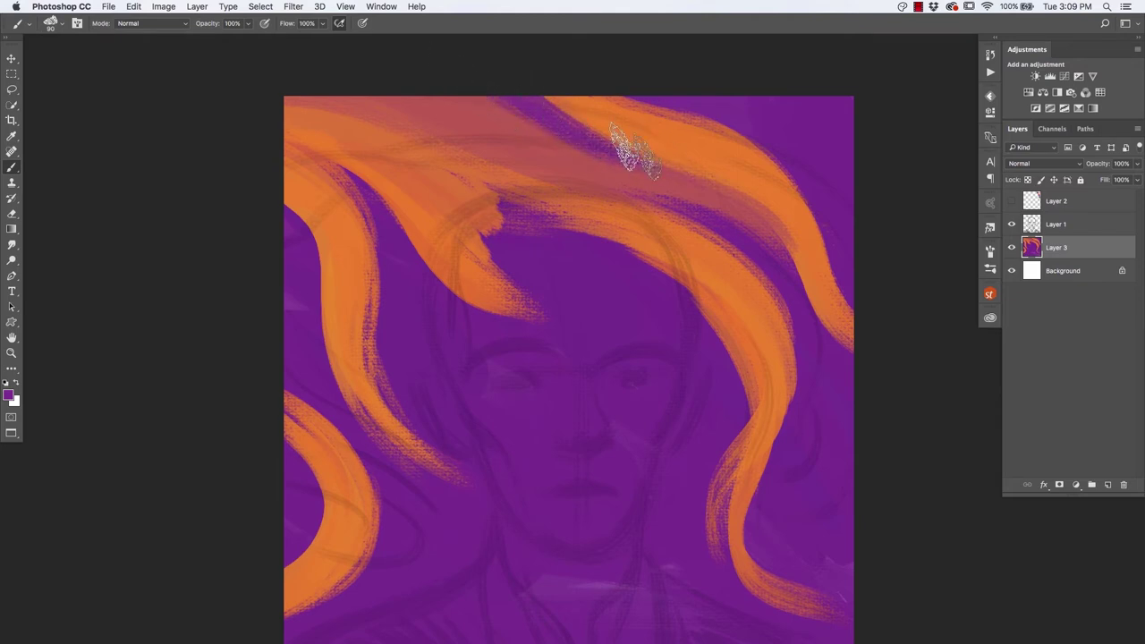
pyautogui.moveTo(528, 112); pyautogui.dragTo(399, 98)
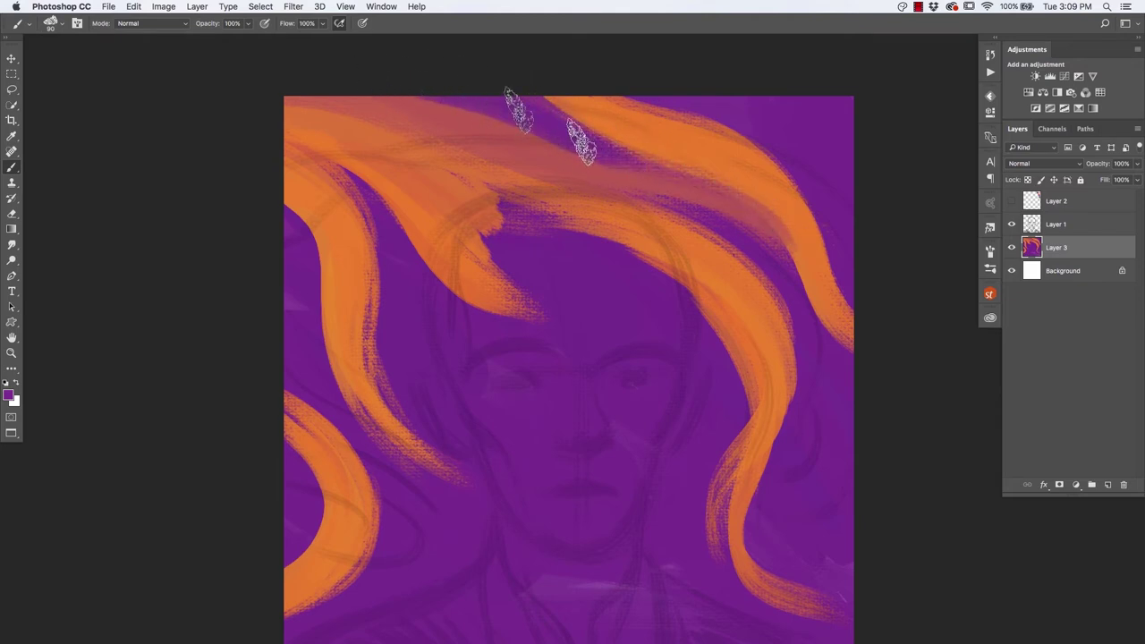
pyautogui.keyDown('alt'); pyautogui.click(596, 112); pyautogui.keyUp('alt')
pyautogui.moveTo(613, 115); pyautogui.dragTo(464, 89)
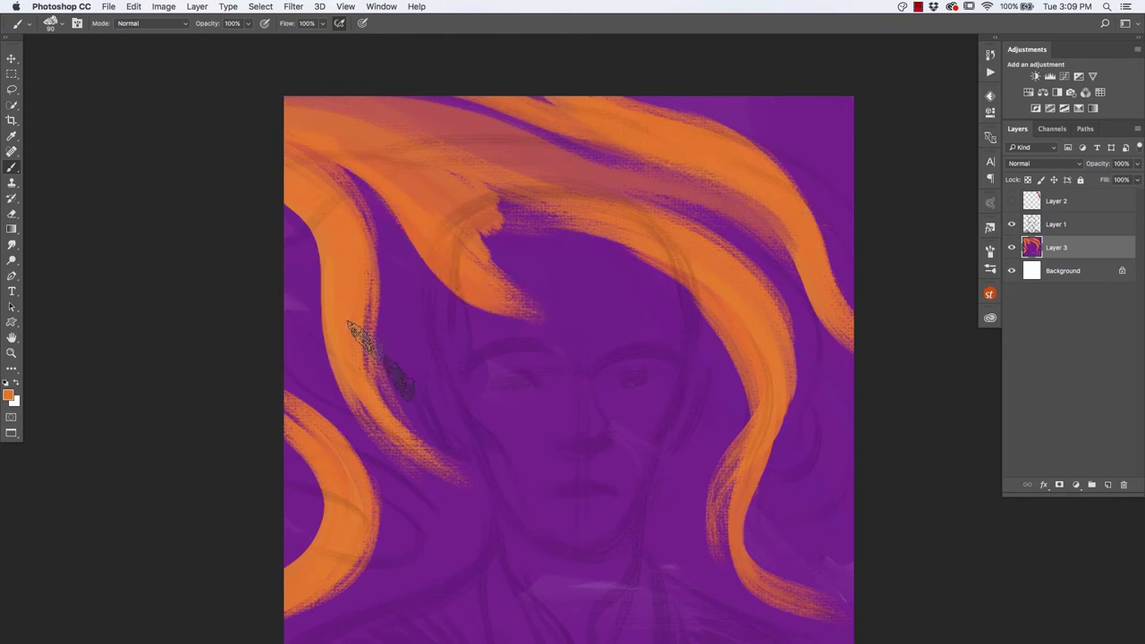
# Break up the left-edge orange strands with purple and salmon strokes.
pyautogui.moveTo(306, 386)
pyautogui.mouseDown()
pyautogui.moveTo(293, 234)
pyautogui.moveTo(327, 411)
pyautogui.mouseUp()
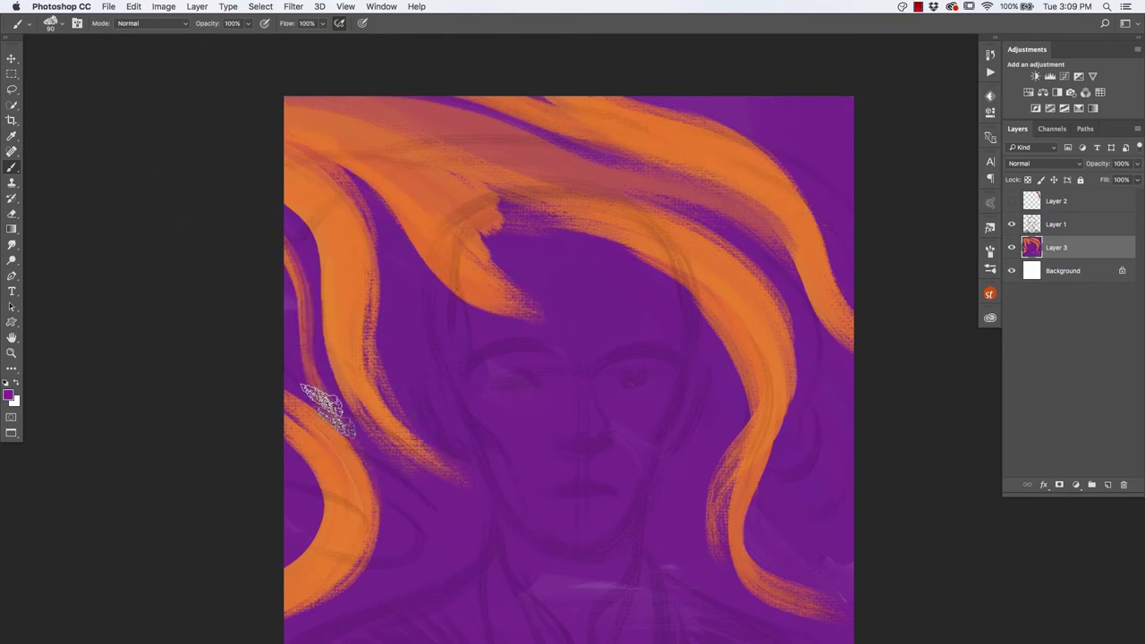
pyautogui.moveTo(271, 191); pyautogui.dragTo(370, 460)
pyautogui.moveTo(256, 166); pyautogui.dragTo(420, 469)
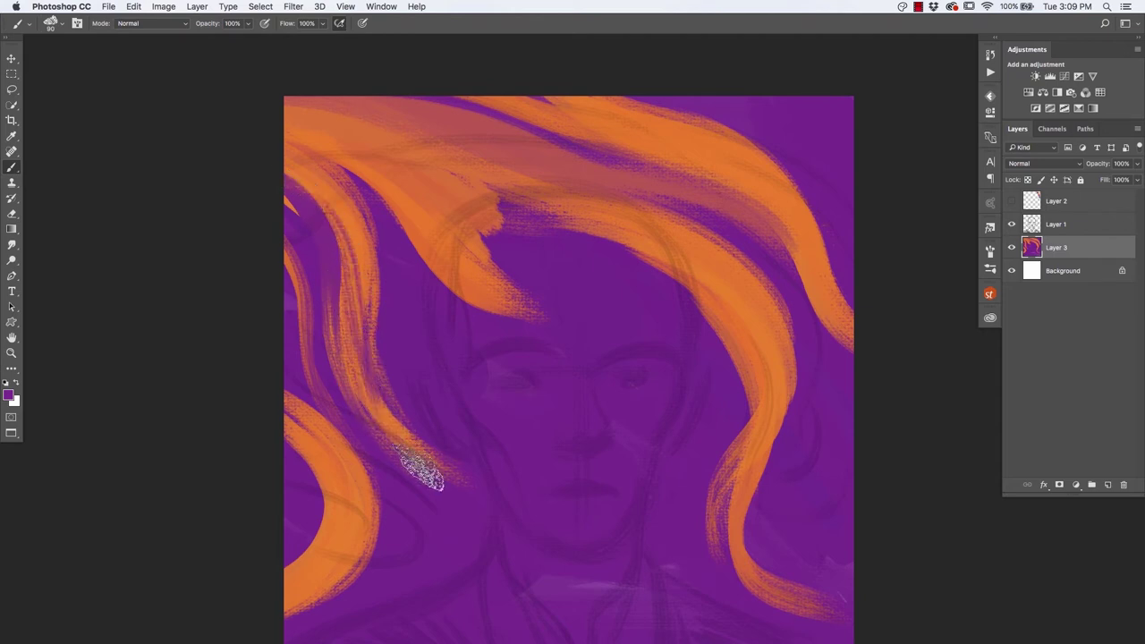
pyautogui.keyDown('alt'); pyautogui.click(361, 298); pyautogui.keyUp('alt')
pyautogui.moveTo(345, 384)
pyautogui.mouseDown()
pyautogui.moveTo(276, 166)
pyautogui.moveTo(340, 331)
pyautogui.mouseUp()
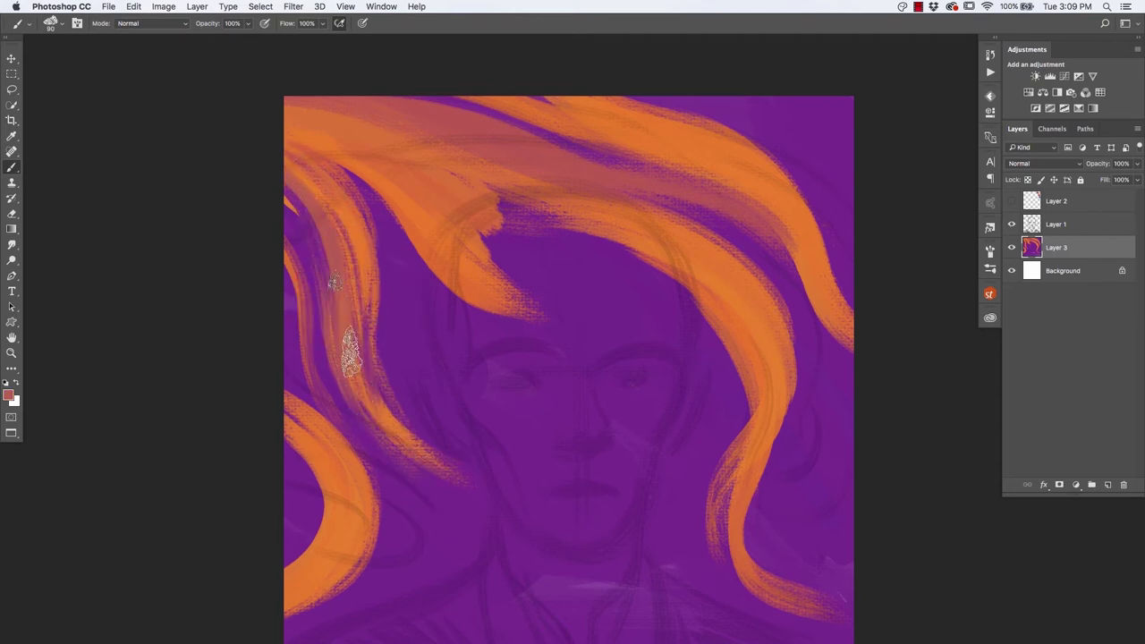
pyautogui.moveTo(259, 170); pyautogui.dragTo(431, 439)
# Zoom out, sample purple, then bring the swatches into view and sample their grey.
pyautogui.press('super+minus')
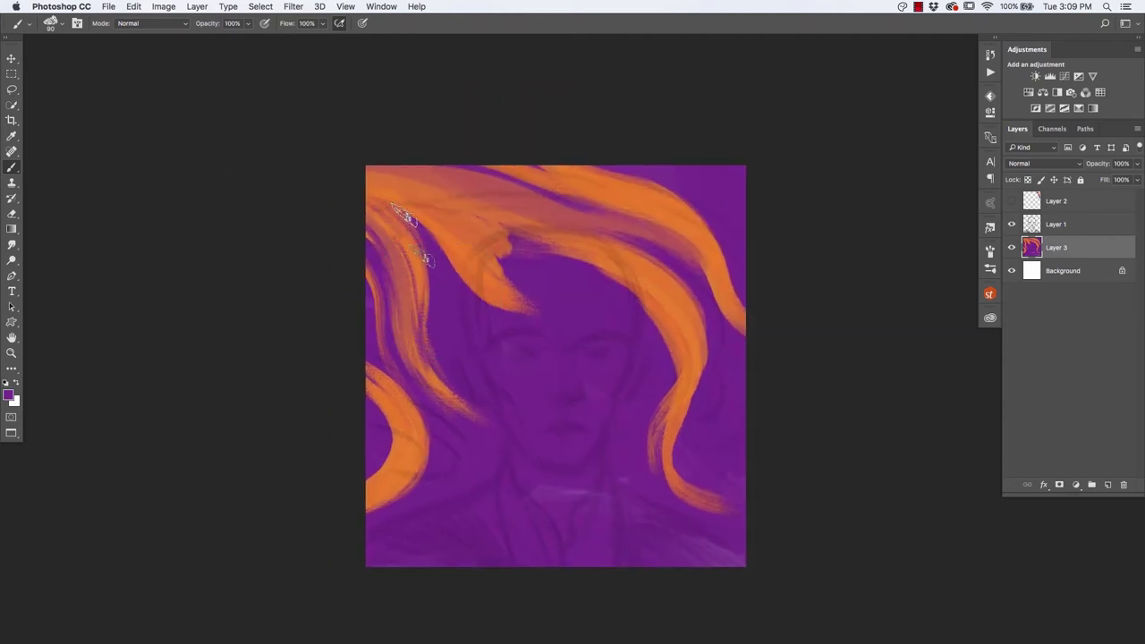
pyautogui.keyDown('alt'); pyautogui.click(447, 356); pyautogui.keyUp('alt')
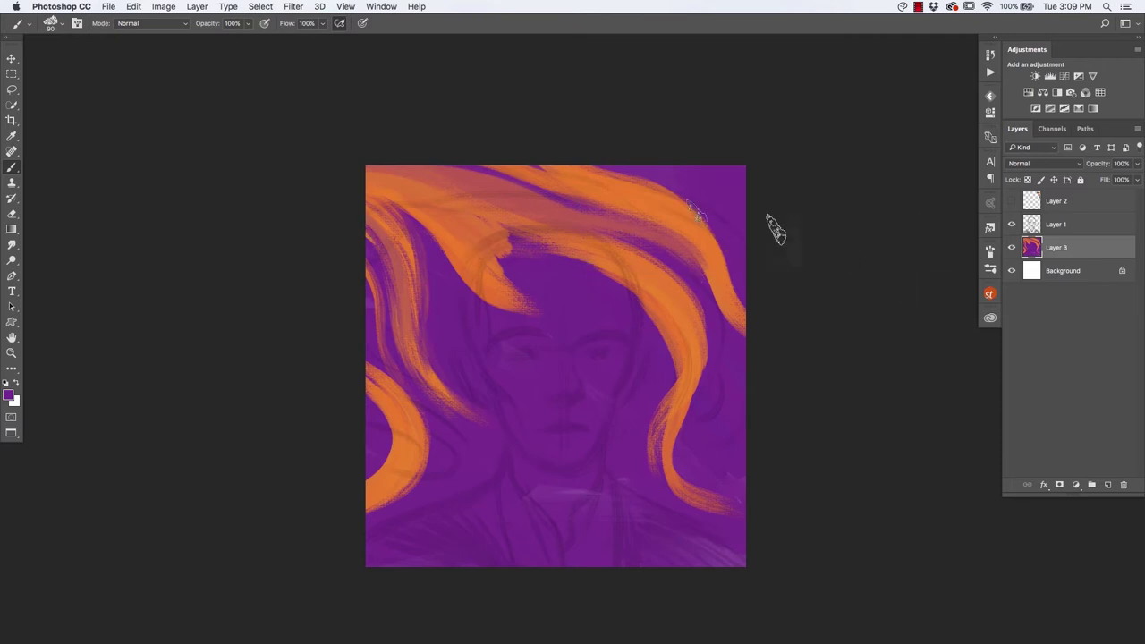
pyautogui.hotkey('alt', ']')
pyautogui.scroll(2, 667, 178)
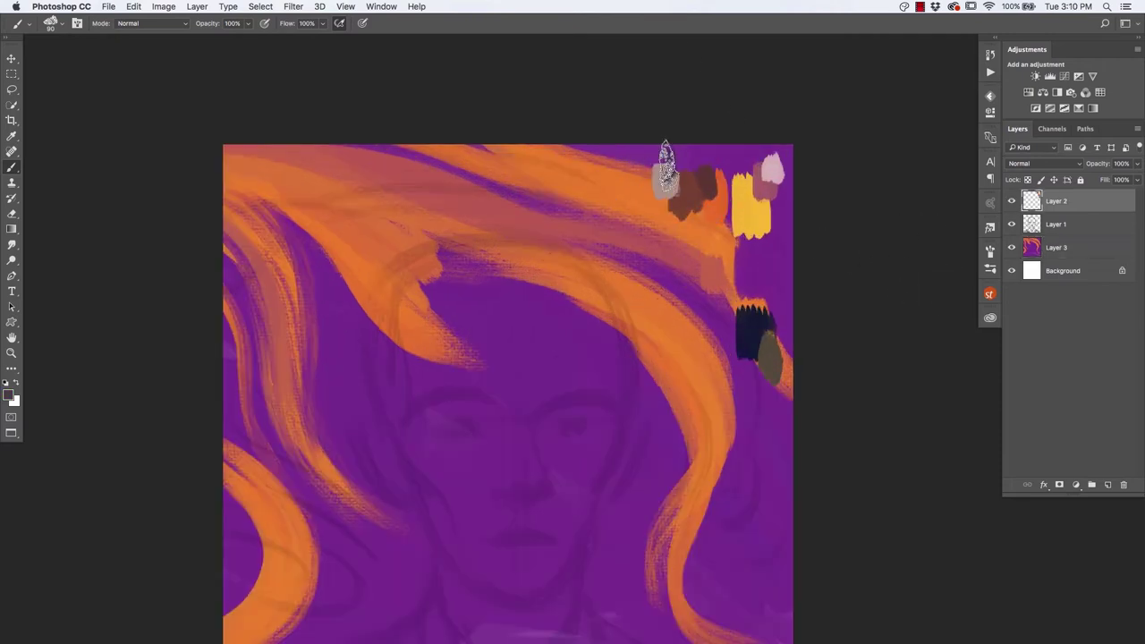
pyautogui.keyDown('alt'); pyautogui.click(665, 174); pyautogui.keyUp('alt')
# Paint grey along the left and upper strands, pinkish red top right, and purple above.
pyautogui.press('super+minus')
pyautogui.hotkey('alt', '[')
pyautogui.hotkey('alt', '[')
pyautogui.moveTo(421, 483); pyautogui.dragTo(366, 346)
pyautogui.moveTo(385, 465)
pyautogui.mouseDown()
pyautogui.moveTo(372, 377)
pyautogui.moveTo(434, 197)
pyautogui.mouseUp()
pyautogui.moveTo(652, 404); pyautogui.dragTo(604, 121)
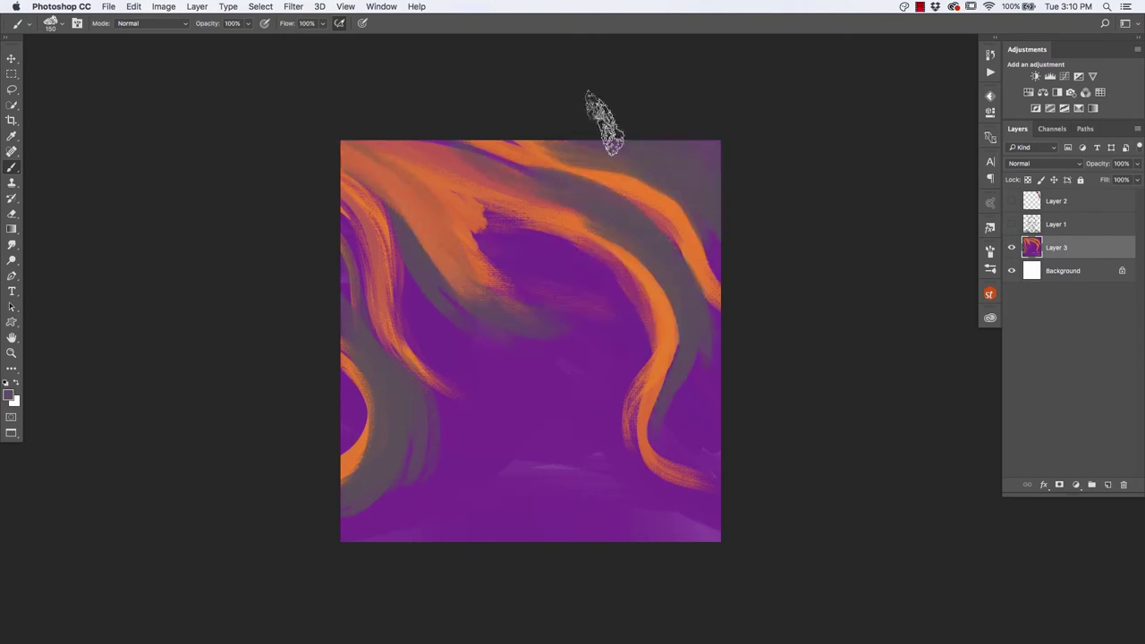
pyautogui.moveTo(582, 158); pyautogui.dragTo(707, 248)
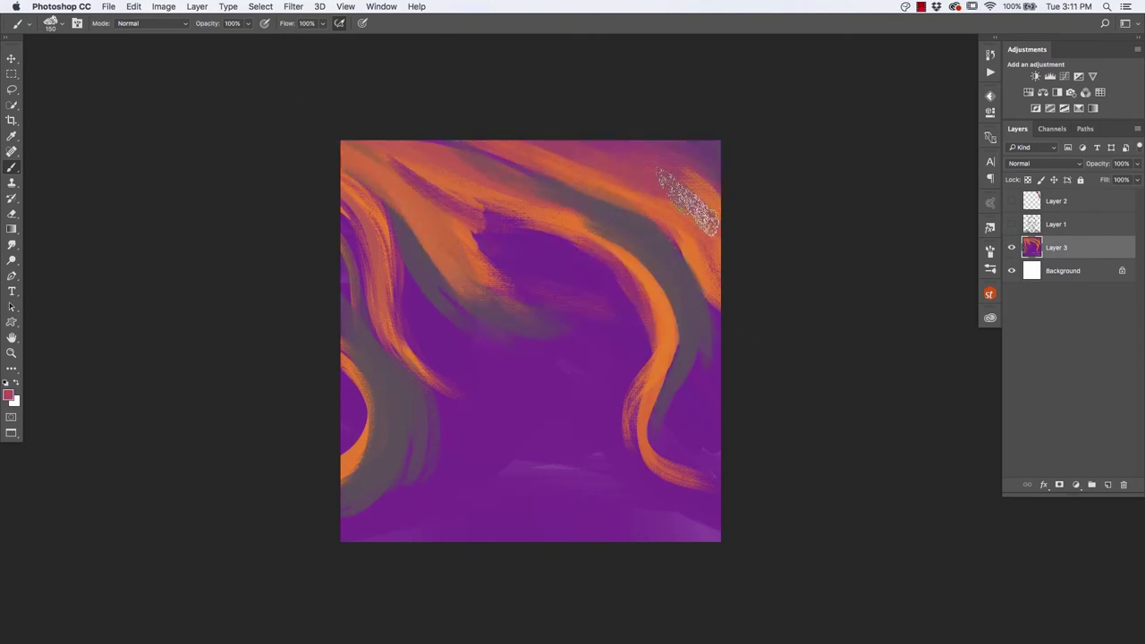
pyautogui.moveTo(429, 322); pyautogui.dragTo(519, 268)
pyautogui.moveTo(420, 250); pyautogui.dragTo(376, 161)
# Sweep purple and grey across the upper canvas and orange along the lower-left and right curve.
pyautogui.press('super+plus')
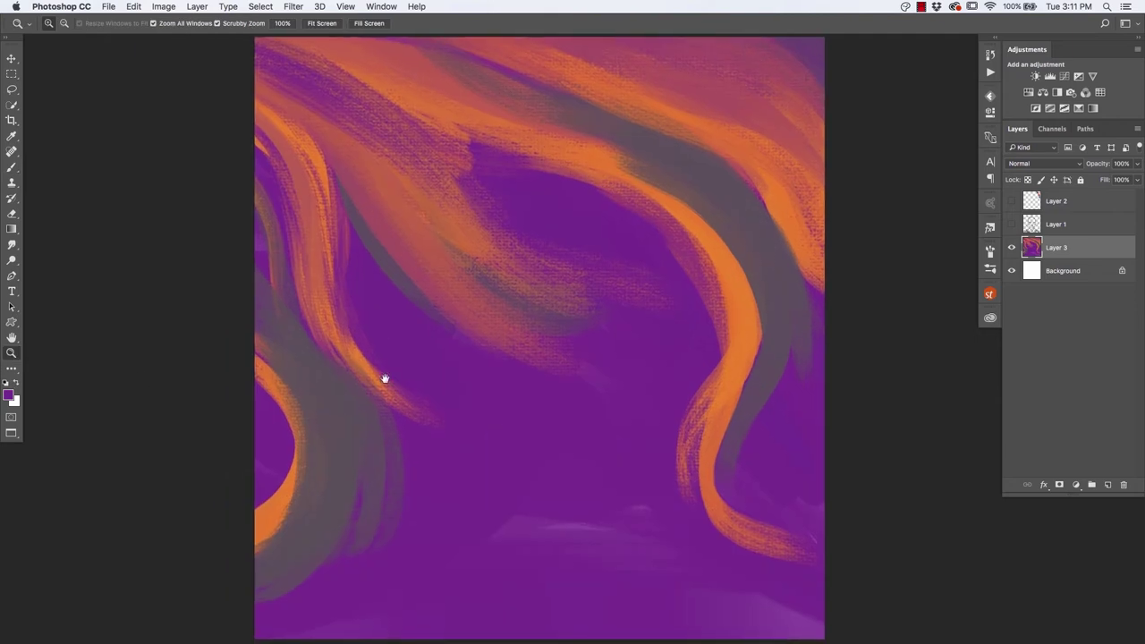
pyautogui.press('b')
pyautogui.press('super+minus')
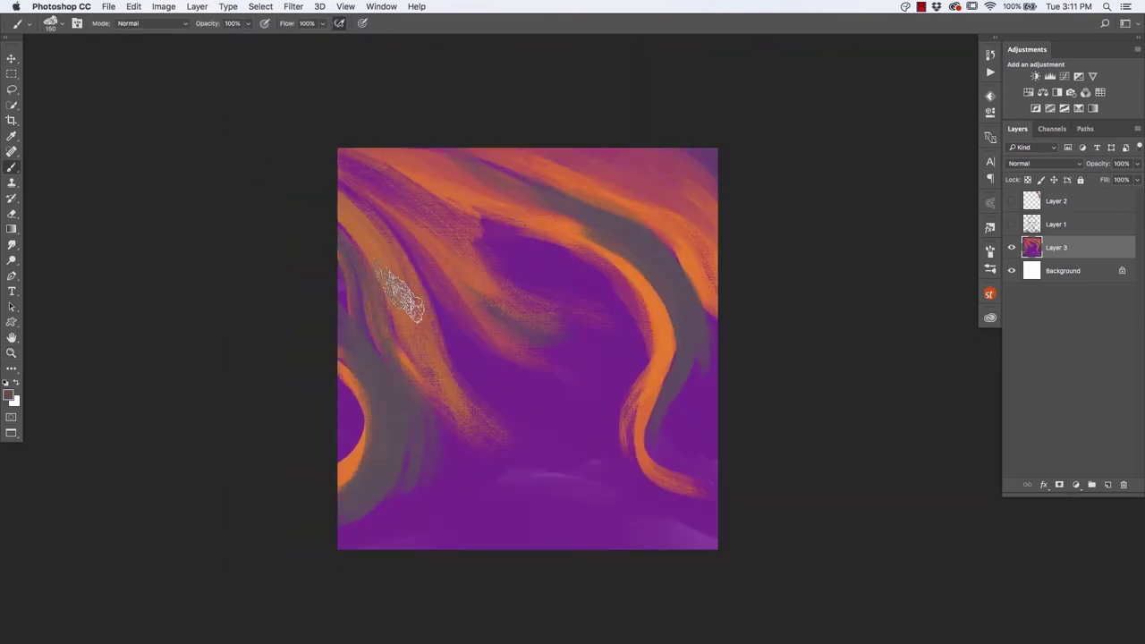
pyautogui.moveTo(402, 295)
pyautogui.mouseDown()
pyautogui.moveTo(613, 319)
pyautogui.moveTo(498, 225)
pyautogui.moveTo(511, 169)
pyautogui.moveTo(680, 272)
pyautogui.mouseUp()
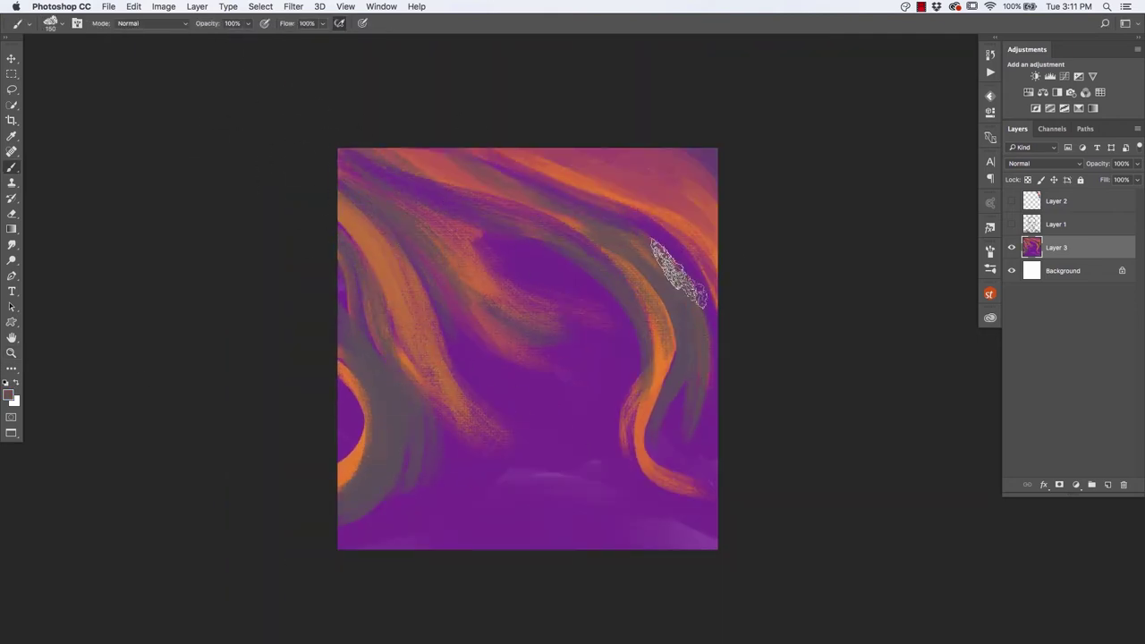
pyautogui.moveTo(362, 376); pyautogui.dragTo(393, 500)
pyautogui.moveTo(375, 358); pyautogui.dragTo(411, 537)
pyautogui.moveTo(572, 255)
pyautogui.mouseDown()
pyautogui.moveTo(637, 385)
pyautogui.moveTo(659, 388)
pyautogui.moveTo(629, 243)
pyautogui.mouseUp()
pyautogui.keyDown('alt'); pyautogui.click(669, 370); pyautogui.keyUp('alt')
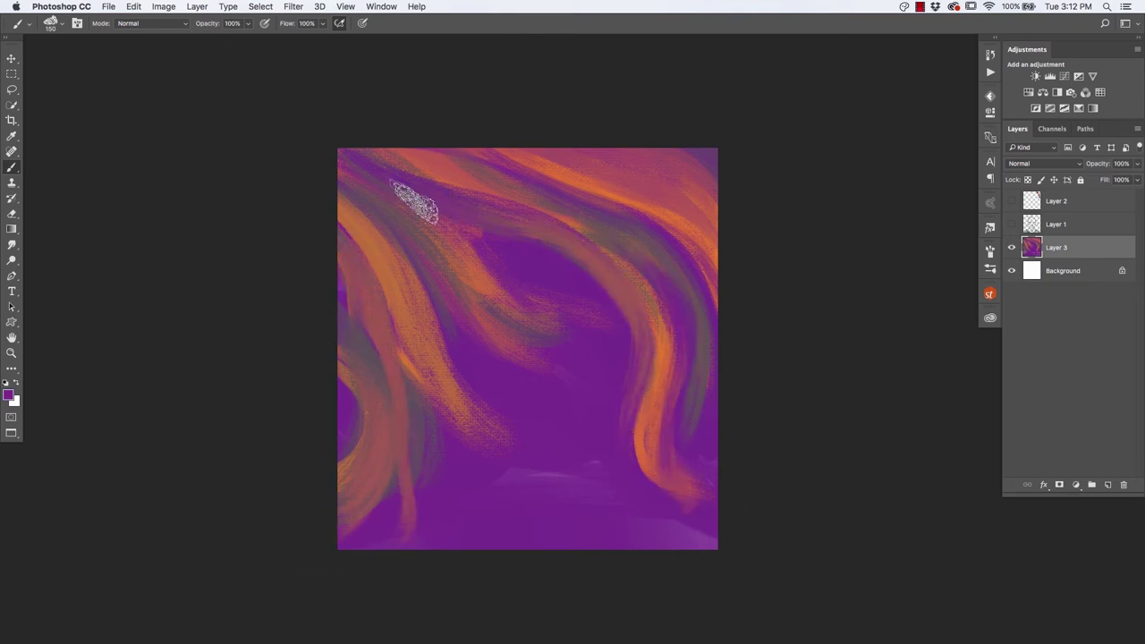
pyautogui.moveTo(413, 202); pyautogui.dragTo(492, 246)
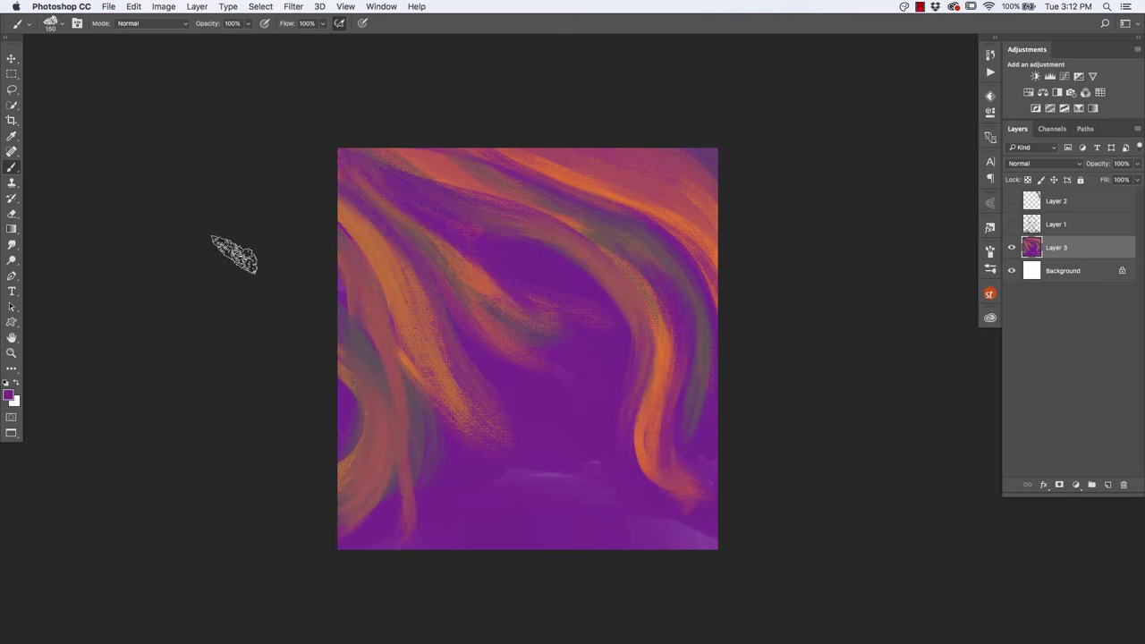
# Paint an orange teardrop near the bottom centre, then show the sketch and swatch layers.
pyautogui.keyDown('alt'); pyautogui.click(350, 523); pyautogui.keyUp('alt')
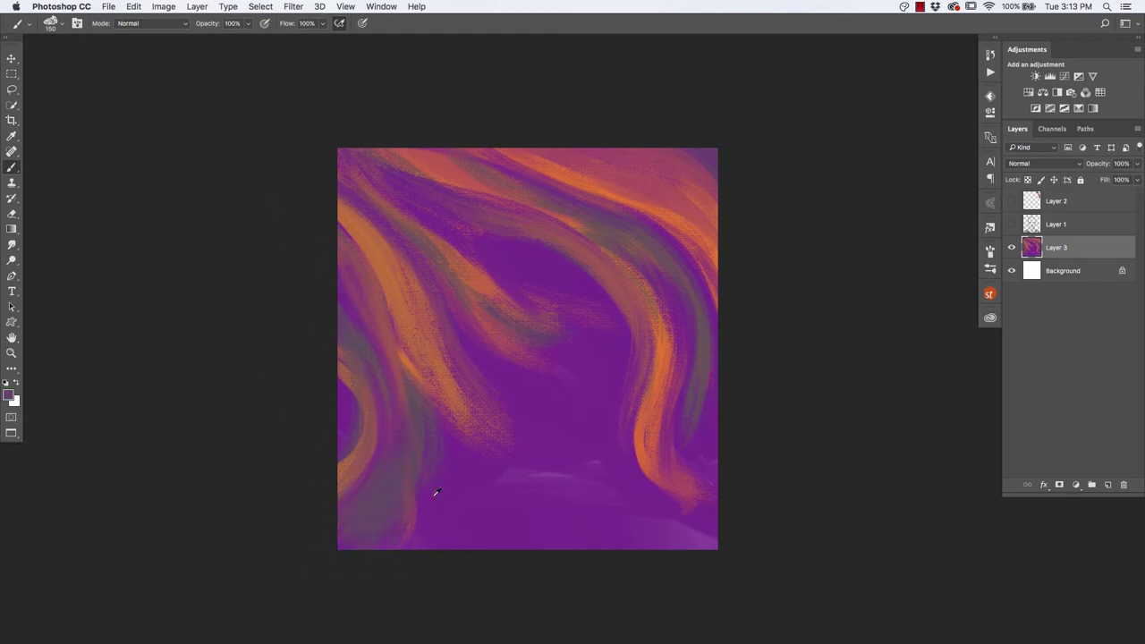
pyautogui.keyDown('alt'); pyautogui.click(653, 210); pyautogui.keyUp('alt')
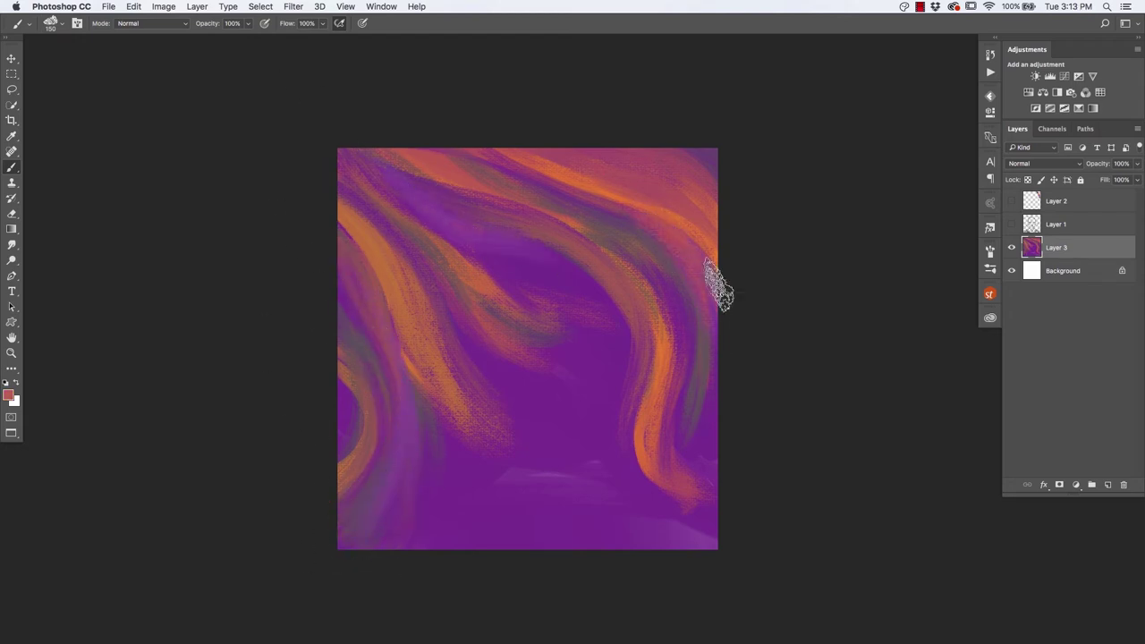
pyautogui.click(1011, 224)
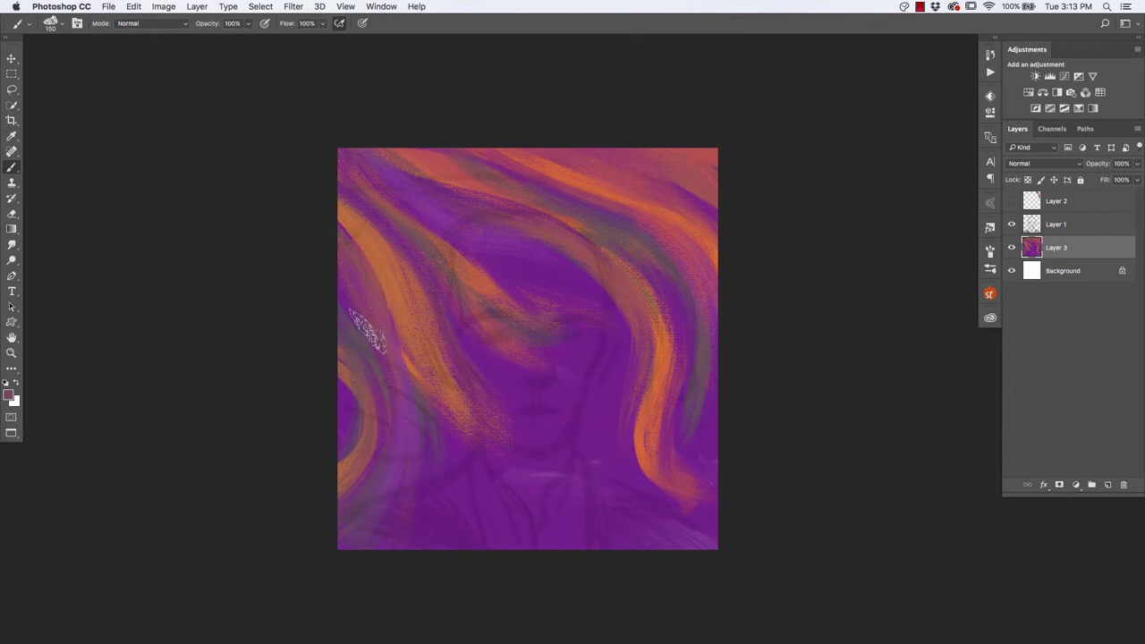
pyautogui.moveTo(592, 429); pyautogui.dragTo(589, 527)
pyautogui.moveTo(550, 380); pyautogui.dragTo(614, 385)
pyautogui.click(1011, 224)
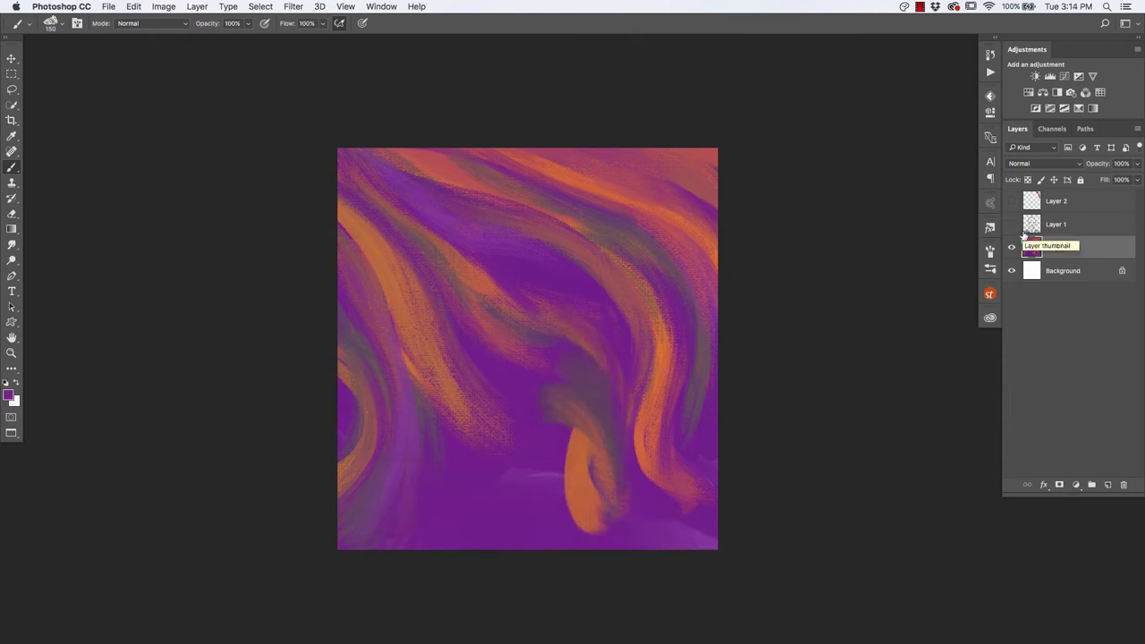
pyautogui.click(1011, 225)
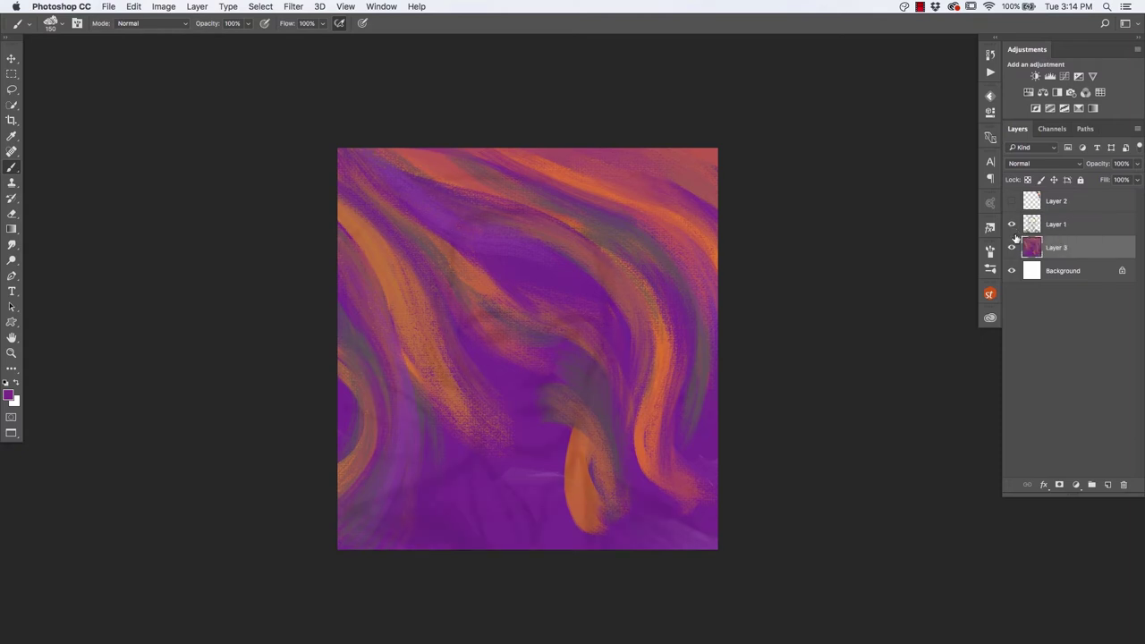
pyautogui.click(1012, 201)
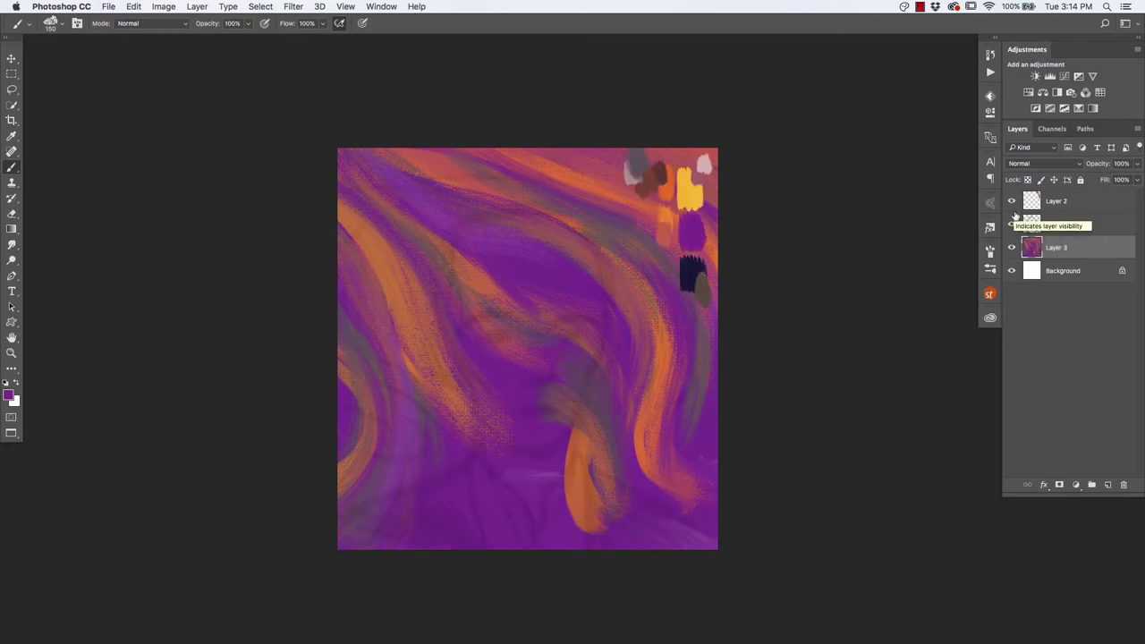
# Zoom to the top-right swatches and lay an olive patch on the swatch layer.
pyautogui.hotkey('ctrl', '+')
pyautogui.moveTo(555, 257); pyautogui.dragTo(615, 185)
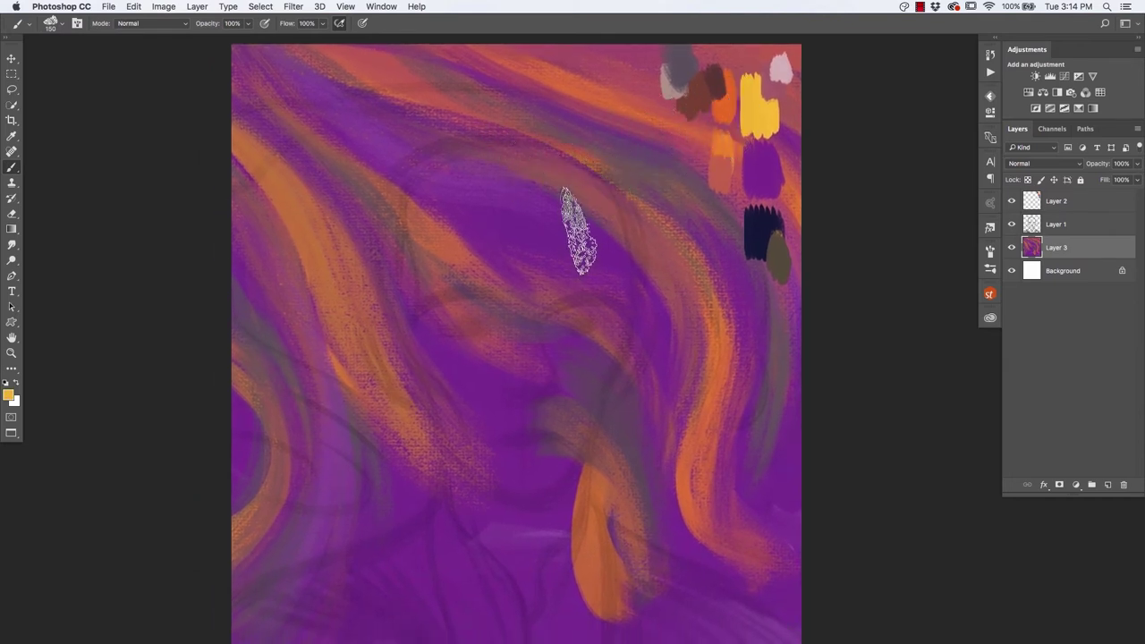
pyautogui.keyDown('alt'); pyautogui.click(756, 104); pyautogui.keyUp('alt')
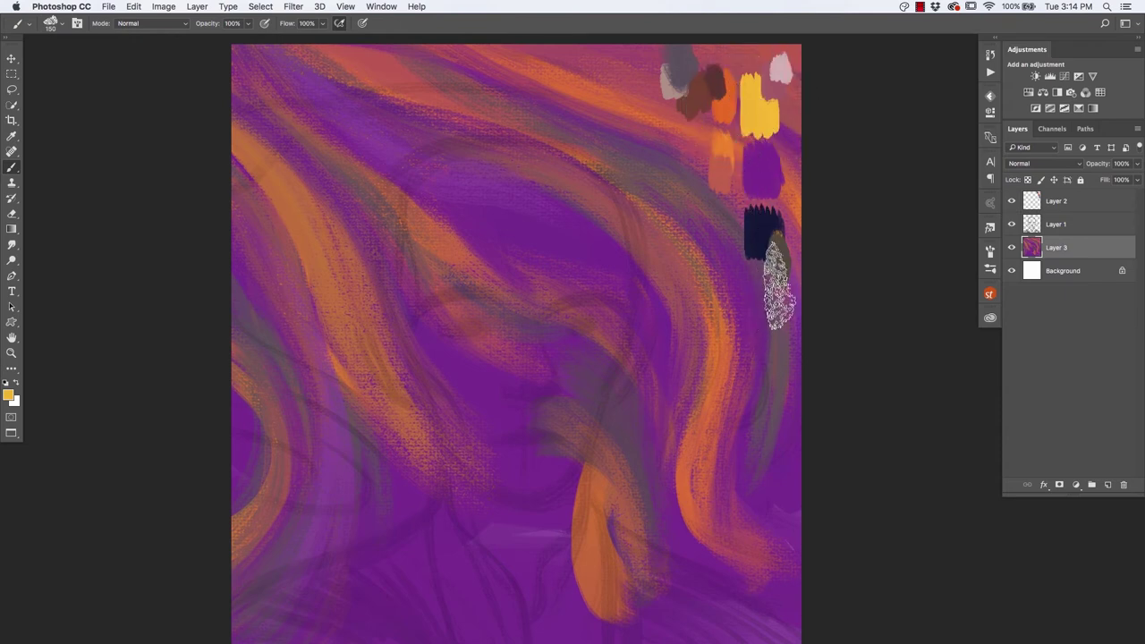
pyautogui.click(1031, 202)
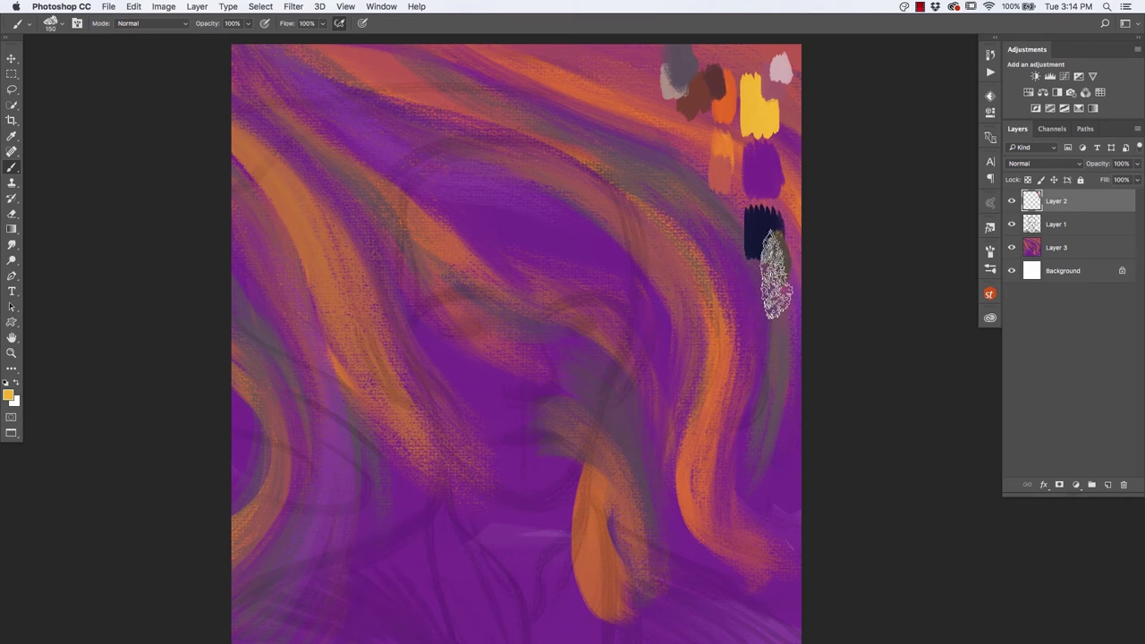
pyautogui.keyDown('alt'); pyautogui.click(776, 263); pyautogui.keyUp('alt')
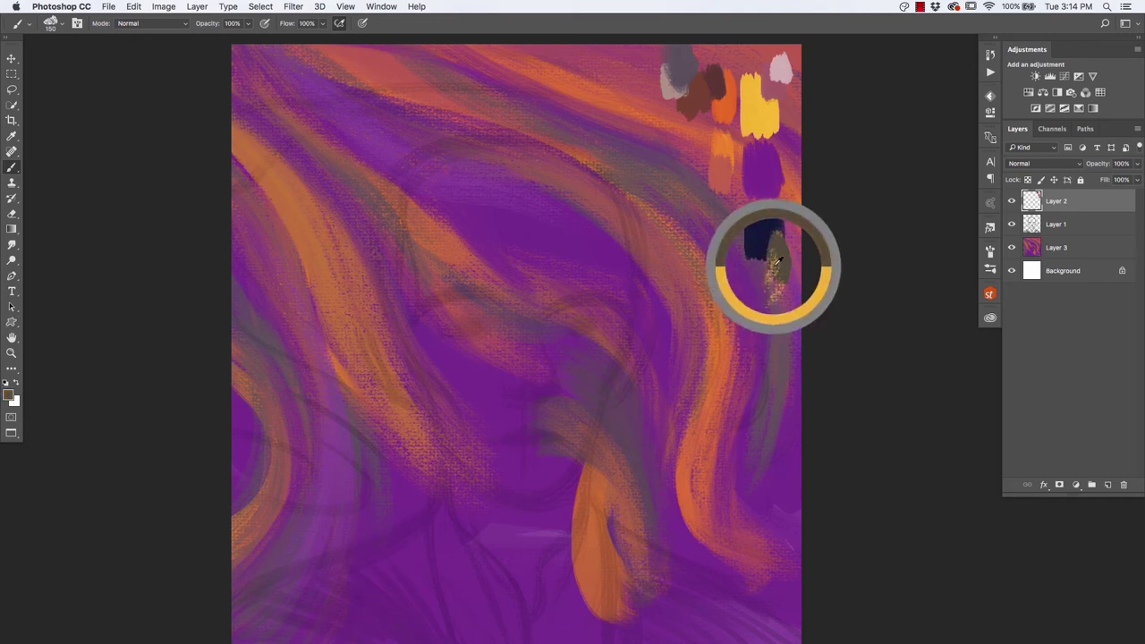
pyautogui.moveTo(767, 268); pyautogui.dragTo(756, 333)
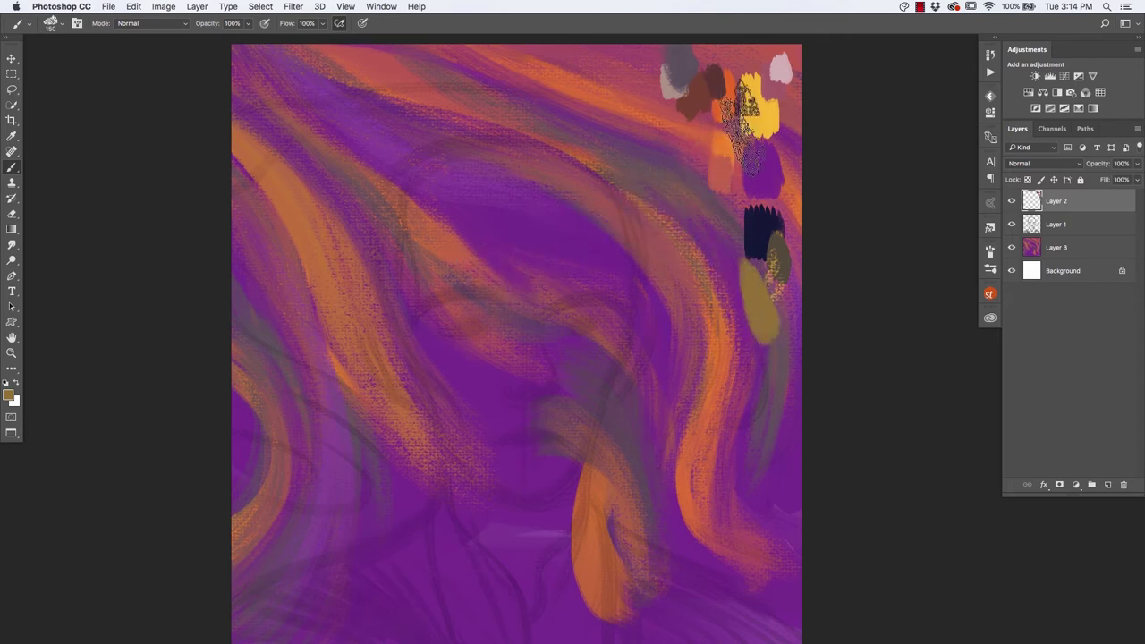
# Blend pink into the olive to mix a tan, dab it on the palette, and select Layer 3.
pyautogui.keyDown('alt'); pyautogui.click(784, 66); pyautogui.keyUp('alt')
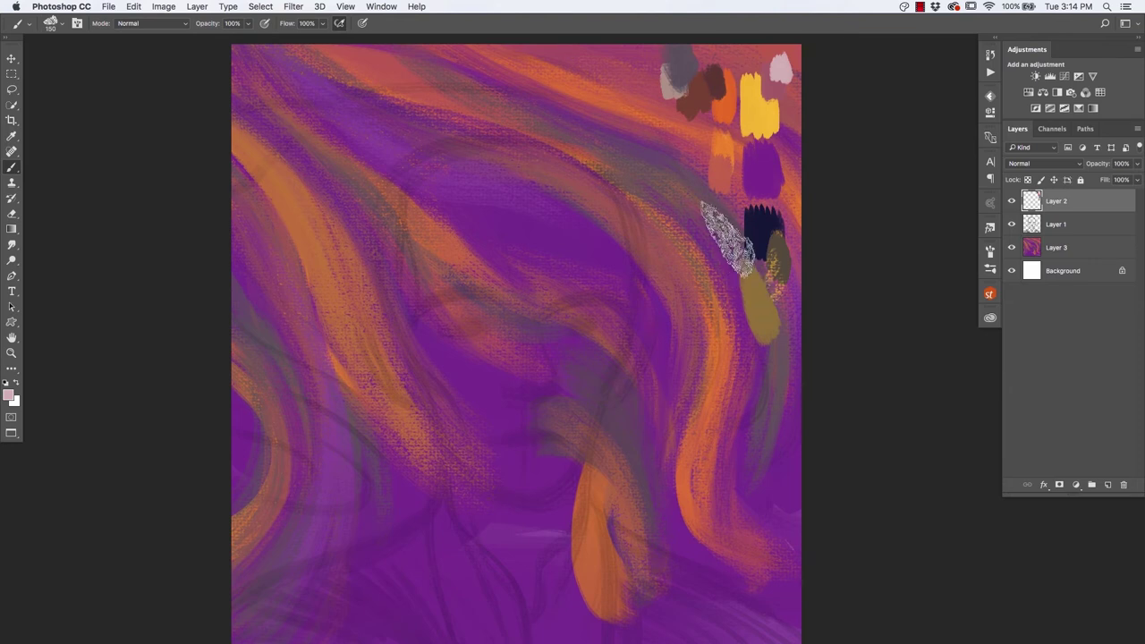
pyautogui.moveTo(742, 266); pyautogui.dragTo(743, 269)
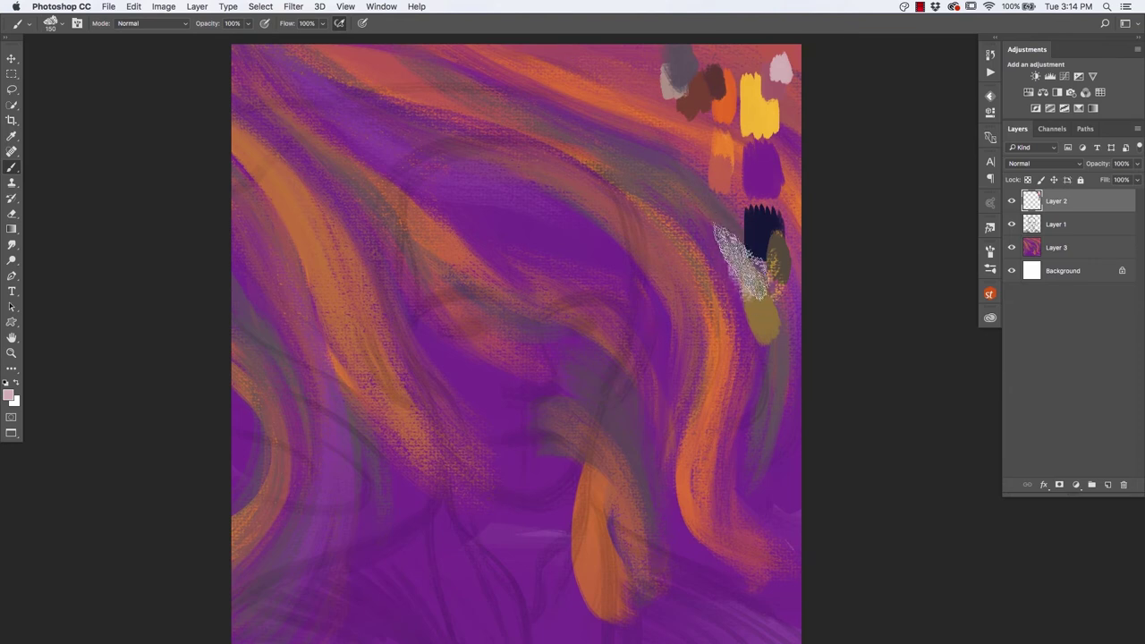
pyautogui.keyDown('alt'); pyautogui.click(751, 272); pyautogui.keyUp('alt')
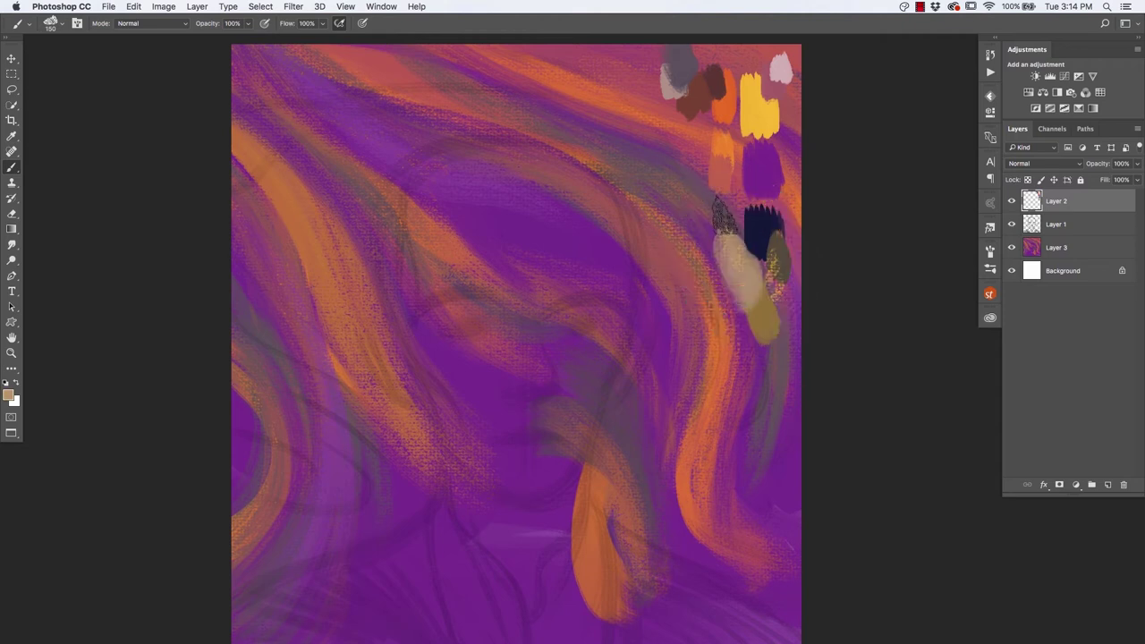
pyautogui.click(726, 247)
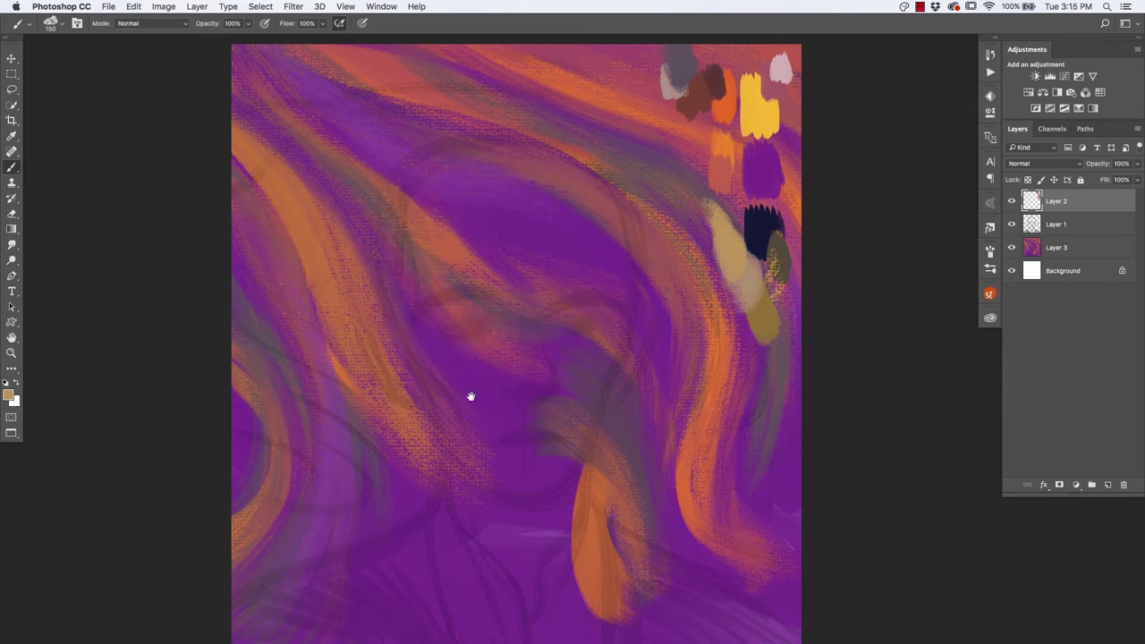
pyautogui.moveTo(470, 396); pyautogui.dragTo(493, 368)
pyautogui.click(1041, 252)
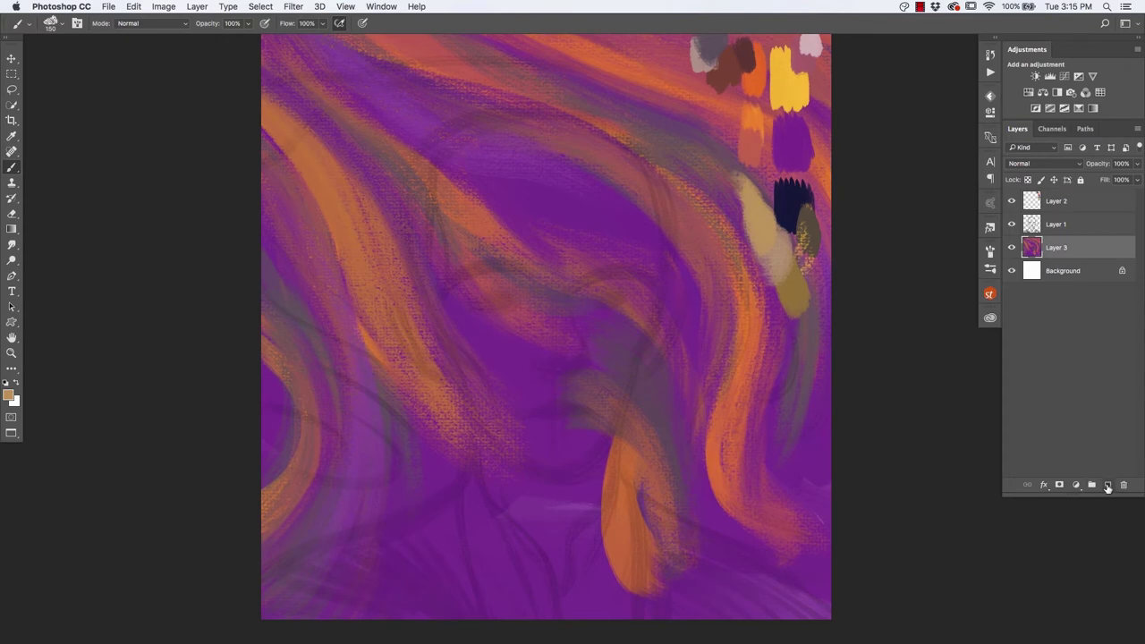
# Paint the crown and full face outline around the jaw in tan.
pyautogui.moveTo(492, 134); pyautogui.dragTo(666, 219)
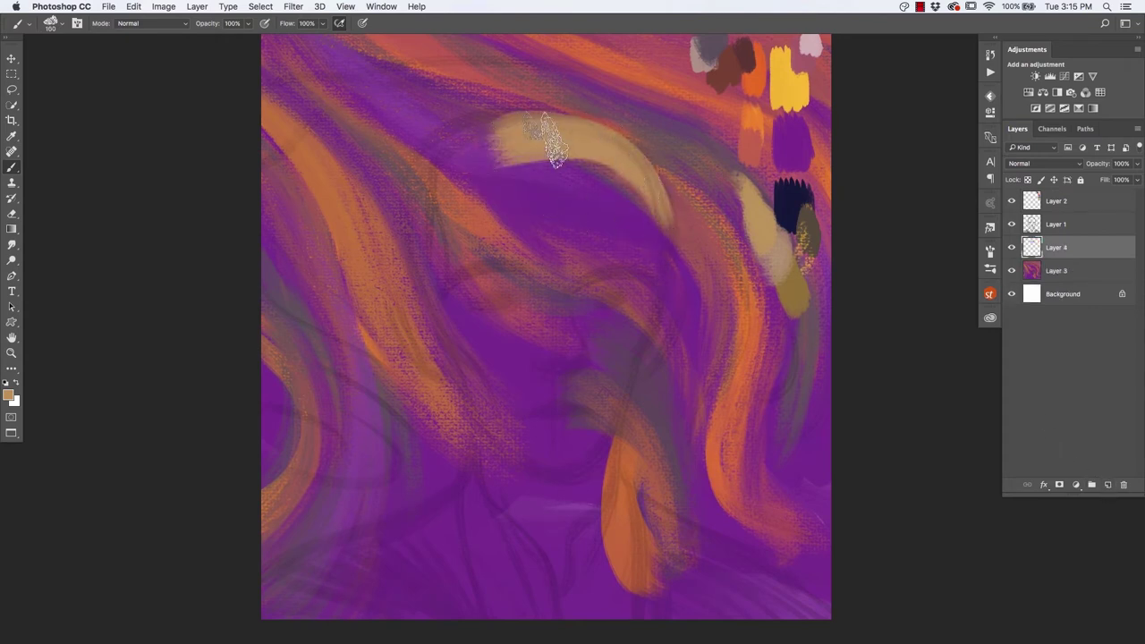
pyautogui.moveTo(514, 121); pyautogui.dragTo(446, 183)
pyautogui.moveTo(613, 152)
pyautogui.mouseDown()
pyautogui.moveTo(409, 191)
pyautogui.moveTo(483, 403)
pyautogui.mouseUp()
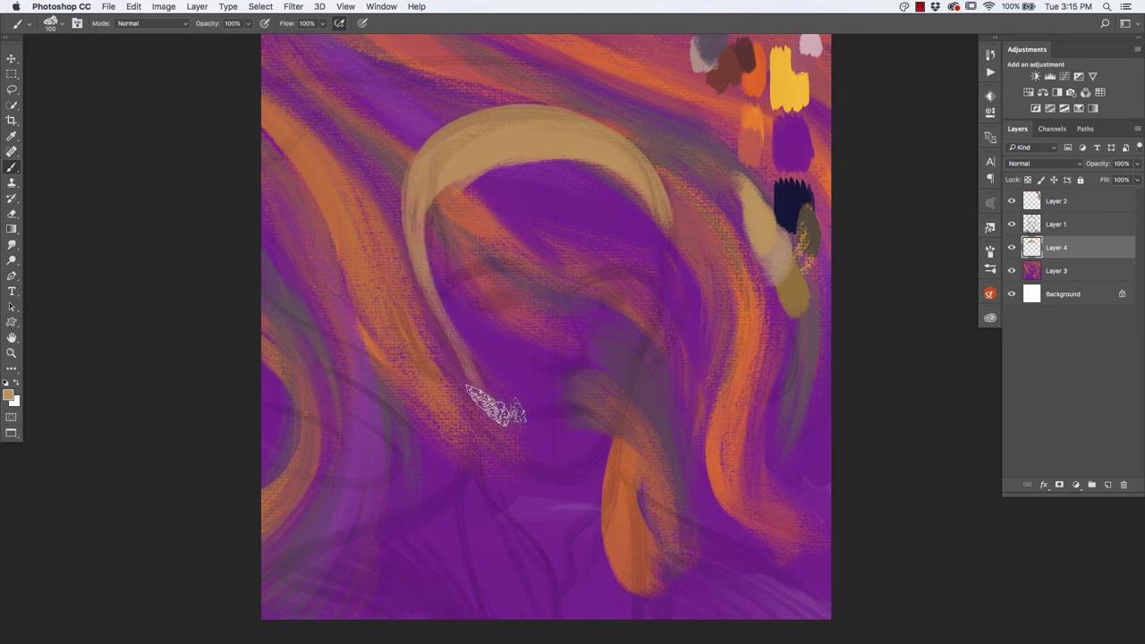
pyautogui.moveTo(649, 183)
pyautogui.mouseDown()
pyautogui.moveTo(652, 263)
pyautogui.moveTo(593, 452)
pyautogui.mouseUp()
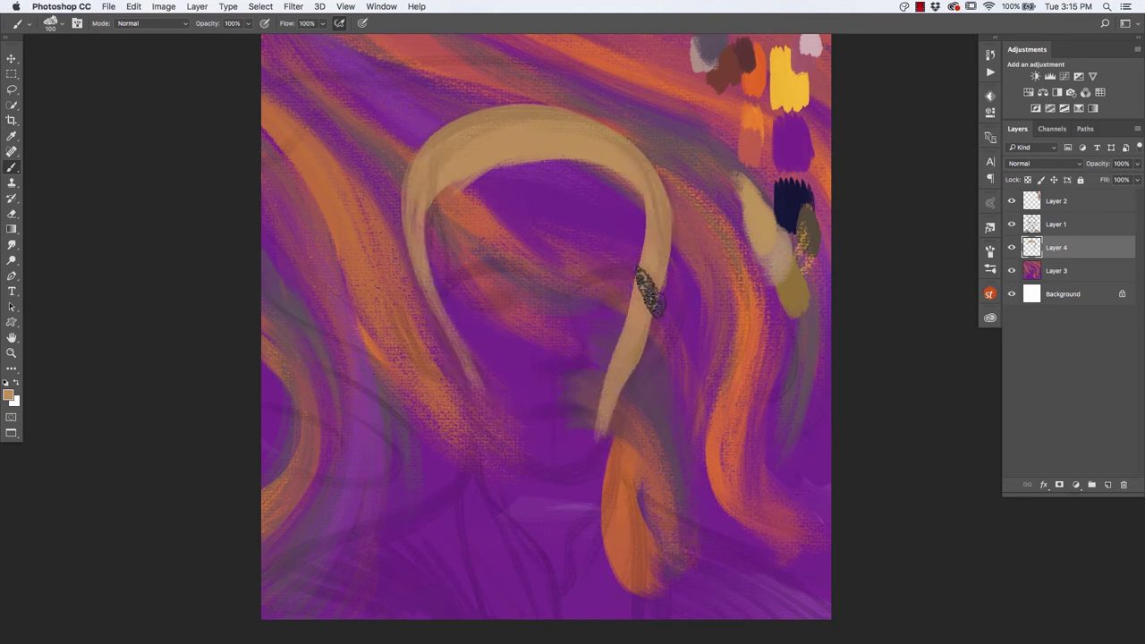
pyautogui.moveTo(649, 290)
pyautogui.mouseDown()
pyautogui.moveTo(537, 409)
pyautogui.moveTo(475, 345)
pyautogui.mouseUp()
pyautogui.moveTo(615, 409)
pyautogui.mouseDown()
pyautogui.moveTo(572, 148)
pyautogui.moveTo(616, 159)
pyautogui.moveTo(631, 228)
pyautogui.moveTo(567, 161)
pyautogui.mouseUp()
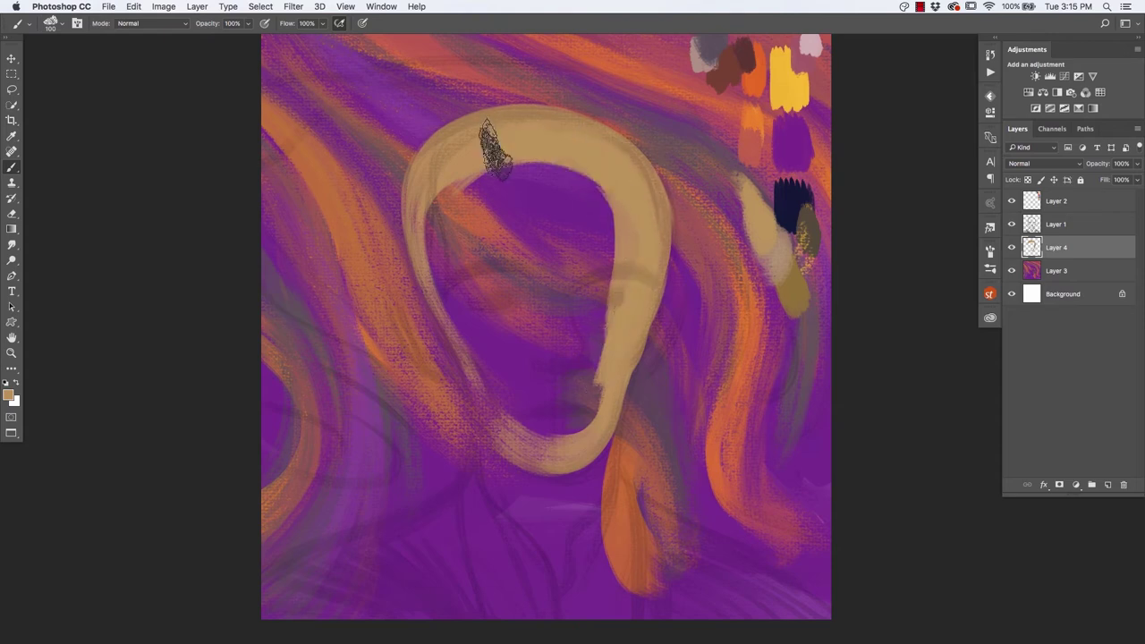
pyautogui.moveTo(495, 152)
pyautogui.mouseDown()
pyautogui.moveTo(466, 190)
pyautogui.moveTo(463, 358)
pyautogui.mouseUp()
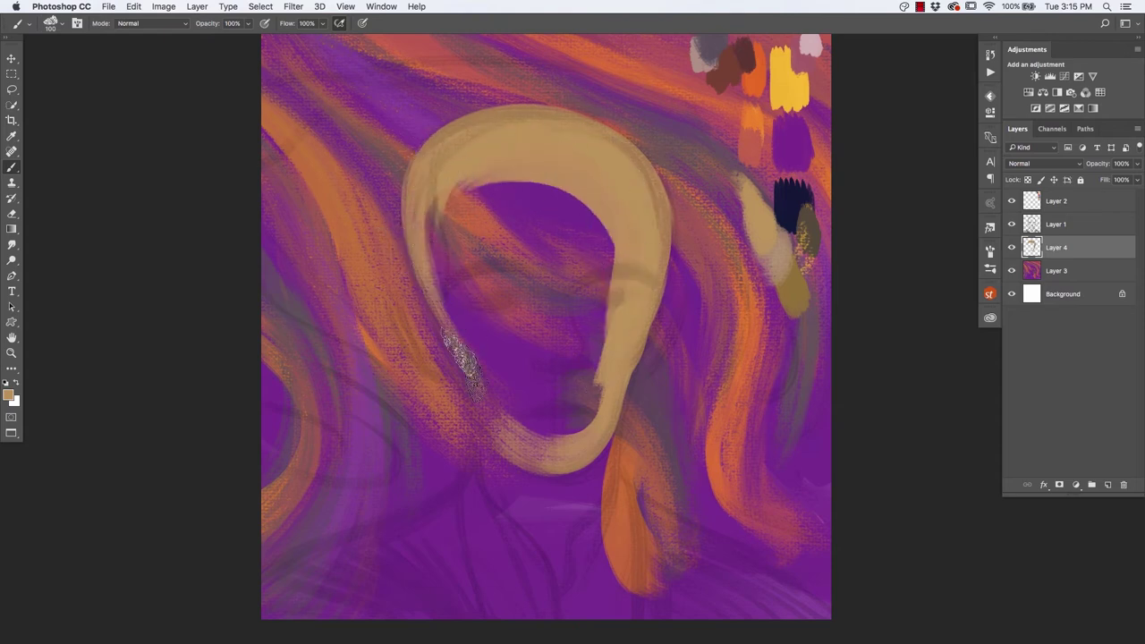
# Paint both ears tan and fill in the forehead and face.
pyautogui.moveTo(401, 308); pyautogui.dragTo(429, 324)
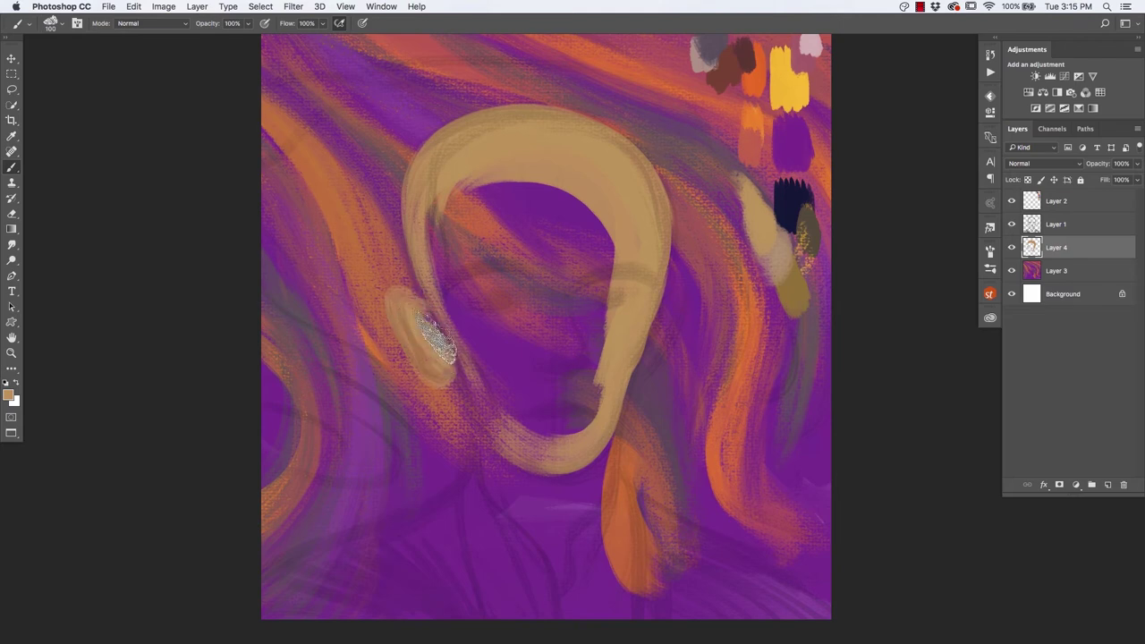
pyautogui.moveTo(674, 279); pyautogui.dragTo(661, 335)
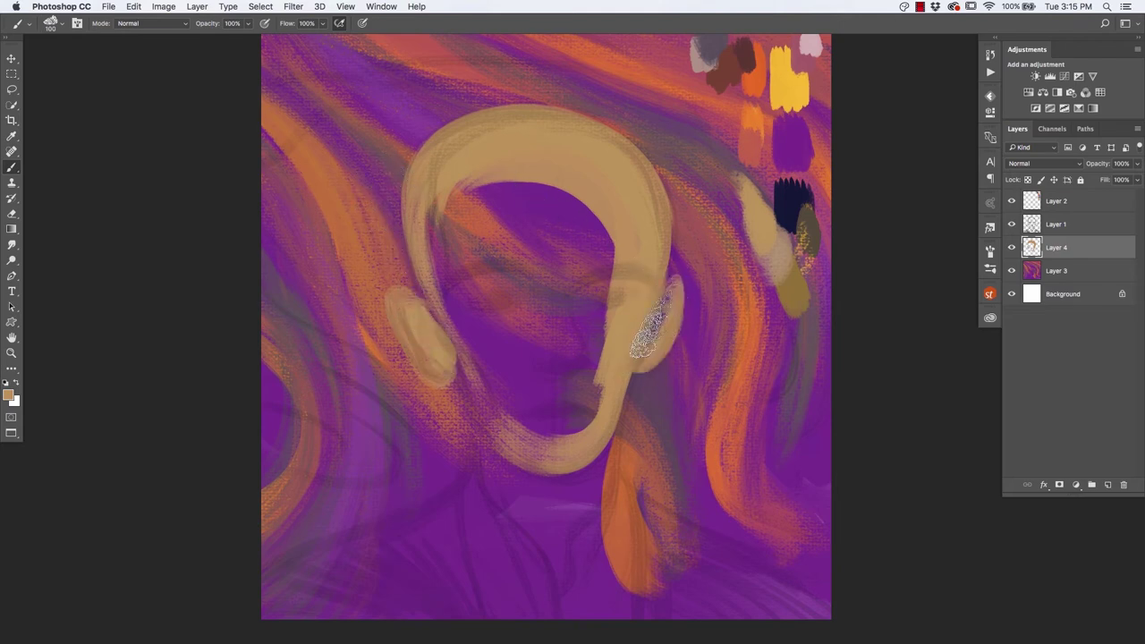
pyautogui.moveTo(597, 224); pyautogui.dragTo(562, 427)
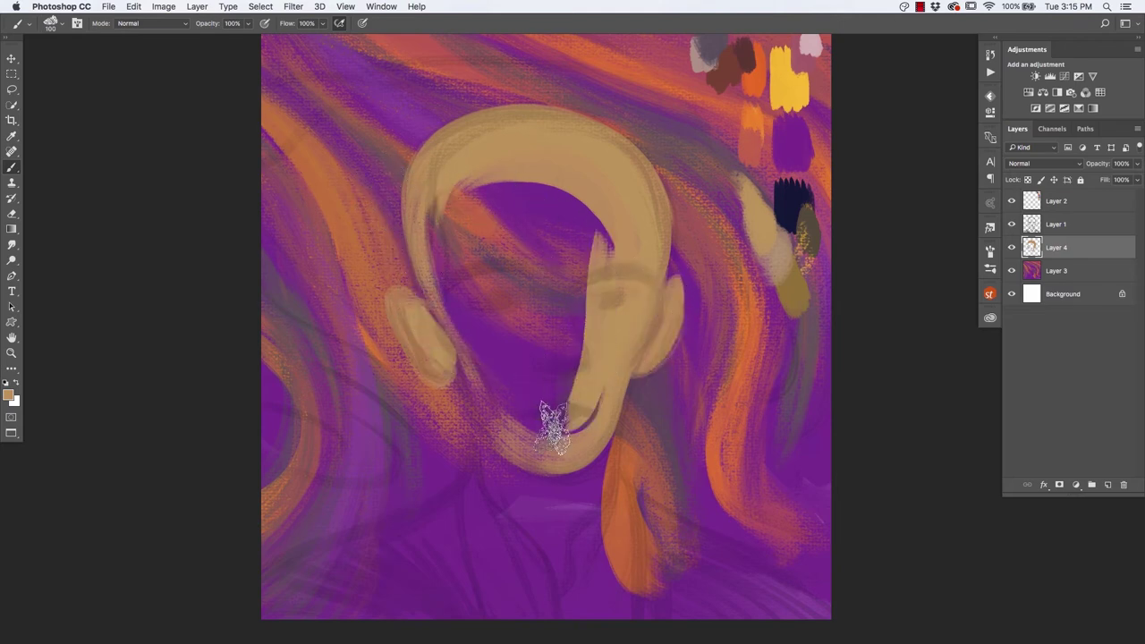
pyautogui.moveTo(559, 179)
pyautogui.mouseDown()
pyautogui.moveTo(600, 256)
pyautogui.moveTo(626, 232)
pyautogui.mouseUp()
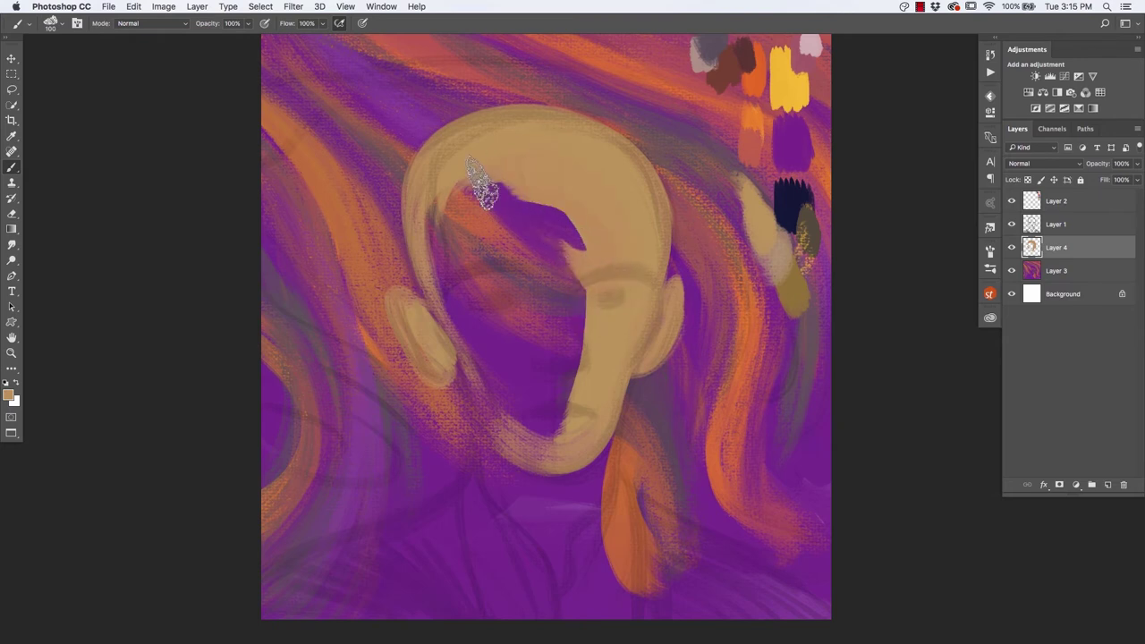
pyautogui.moveTo(482, 184)
pyautogui.mouseDown()
pyautogui.moveTo(554, 189)
pyautogui.moveTo(456, 309)
pyautogui.moveTo(486, 429)
pyautogui.moveTo(537, 447)
pyautogui.mouseUp()
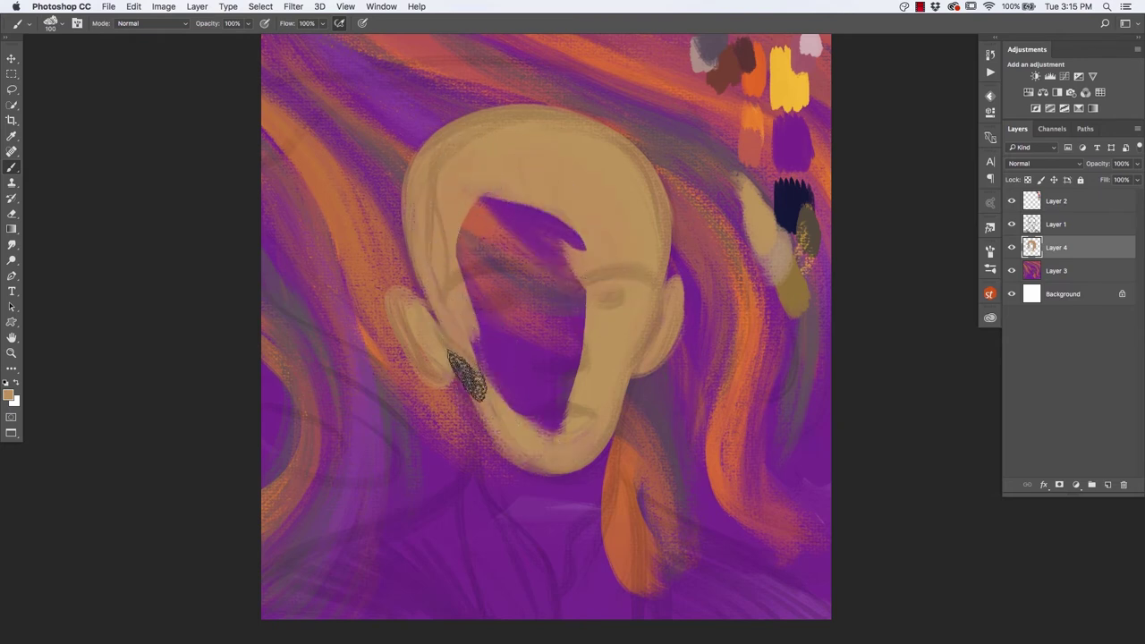
# Paint the neck and chin tan and fill the remaining purple gap in the face.
pyautogui.moveTo(465, 374); pyautogui.dragTo(494, 511)
pyautogui.moveTo(480, 431)
pyautogui.mouseDown()
pyautogui.moveTo(498, 519)
pyautogui.moveTo(510, 536)
pyautogui.moveTo(501, 473)
pyautogui.moveTo(540, 565)
pyautogui.moveTo(531, 536)
pyautogui.moveTo(541, 549)
pyautogui.moveTo(568, 534)
pyautogui.moveTo(506, 473)
pyautogui.moveTo(596, 456)
pyautogui.mouseUp()
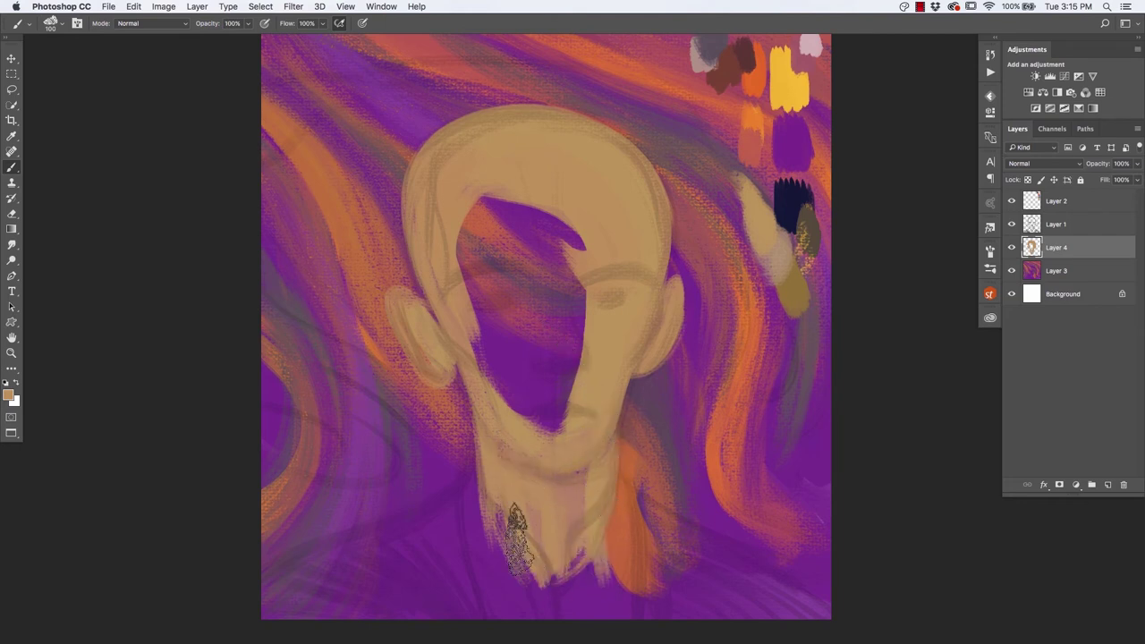
pyautogui.moveTo(591, 527)
pyautogui.mouseDown()
pyautogui.moveTo(575, 608)
pyautogui.moveTo(555, 549)
pyautogui.moveTo(536, 588)
pyautogui.moveTo(514, 537)
pyautogui.mouseUp()
pyautogui.moveTo(541, 429)
pyautogui.mouseDown()
pyautogui.moveTo(557, 235)
pyautogui.moveTo(575, 256)
pyautogui.moveTo(531, 191)
pyautogui.moveTo(512, 214)
pyautogui.moveTo(511, 370)
pyautogui.moveTo(473, 358)
pyautogui.moveTo(467, 191)
pyautogui.moveTo(525, 228)
pyautogui.moveTo(541, 183)
pyautogui.mouseUp()
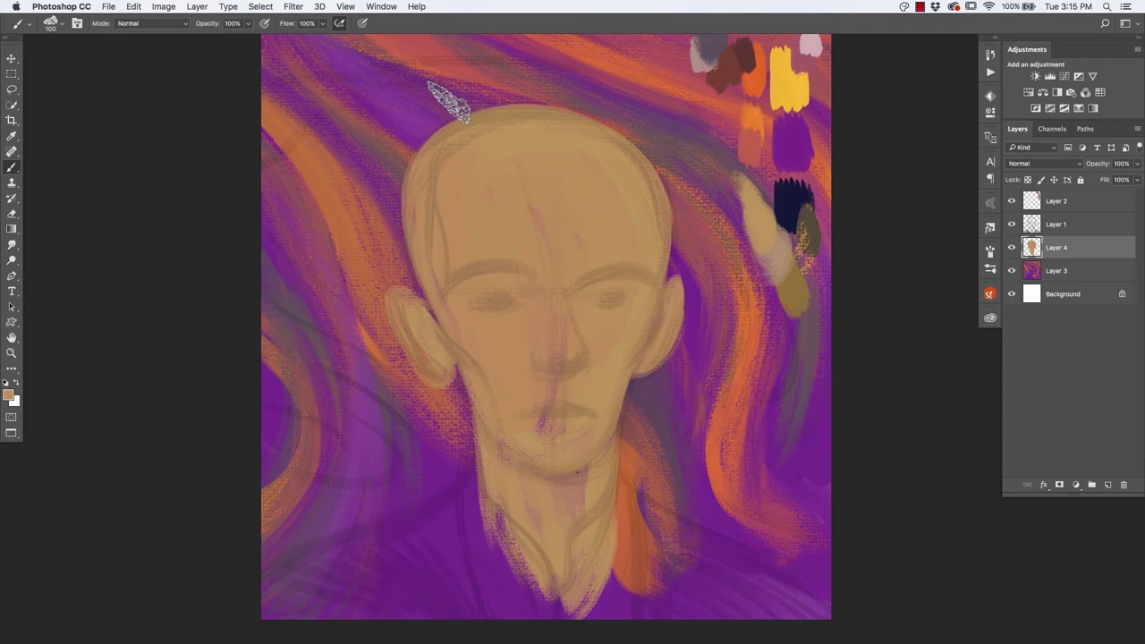
# Hide the Layer 1 sketch and paint a dark swirl up the head's right side and over the top.
pyautogui.click(1010, 226)
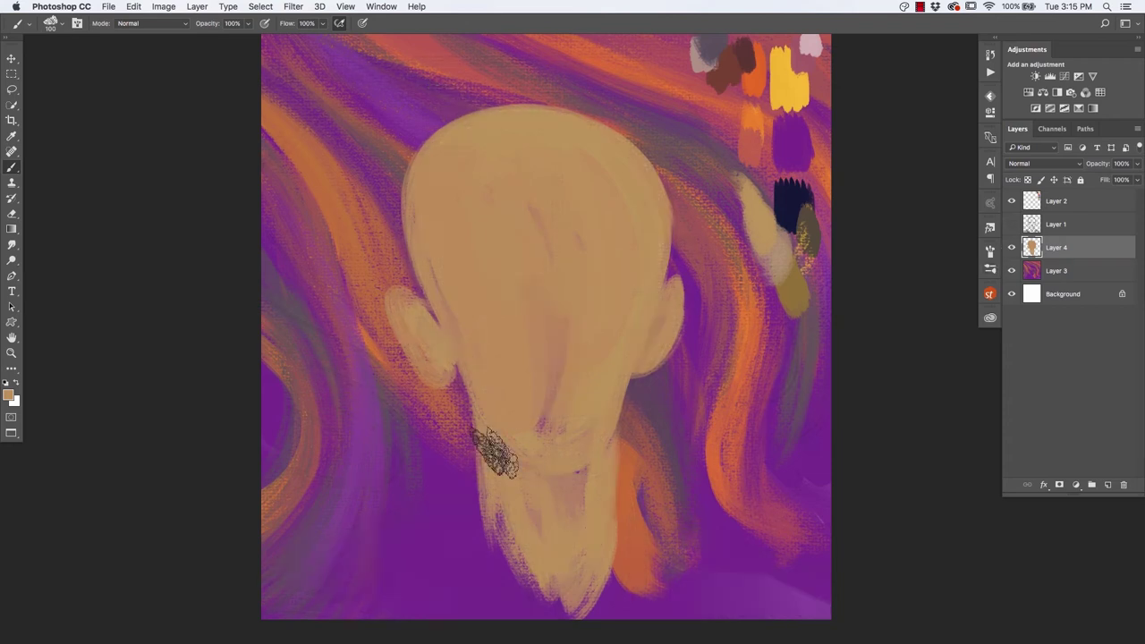
pyautogui.scroll(-3, 435, 455)
pyautogui.hscroll(-2, 455, 459)
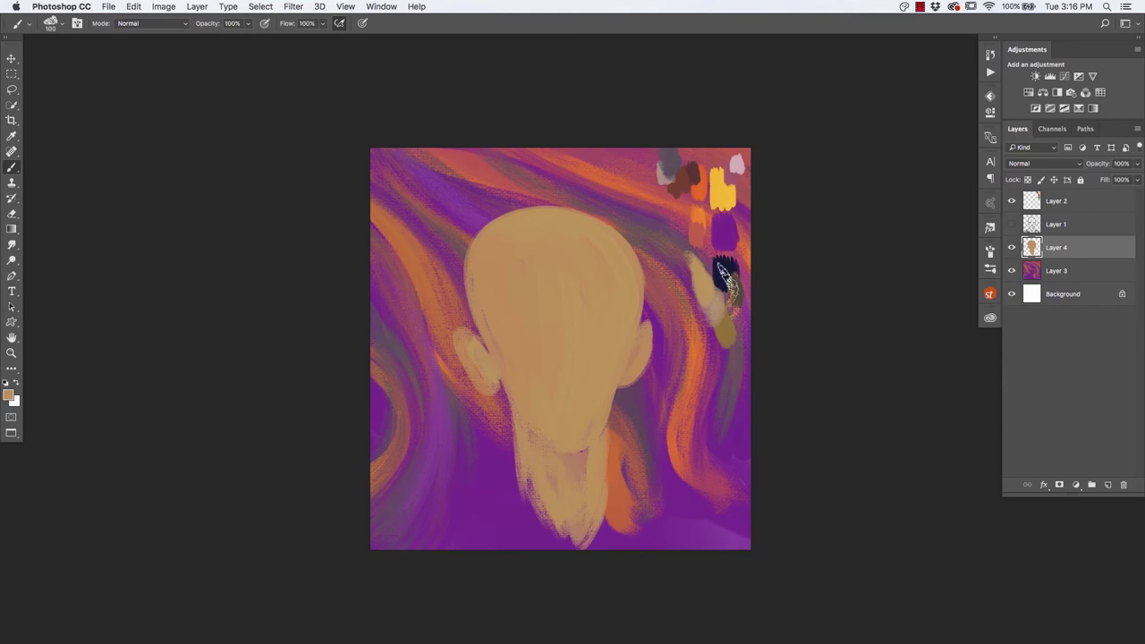
pyautogui.hotkey('alt', '[')
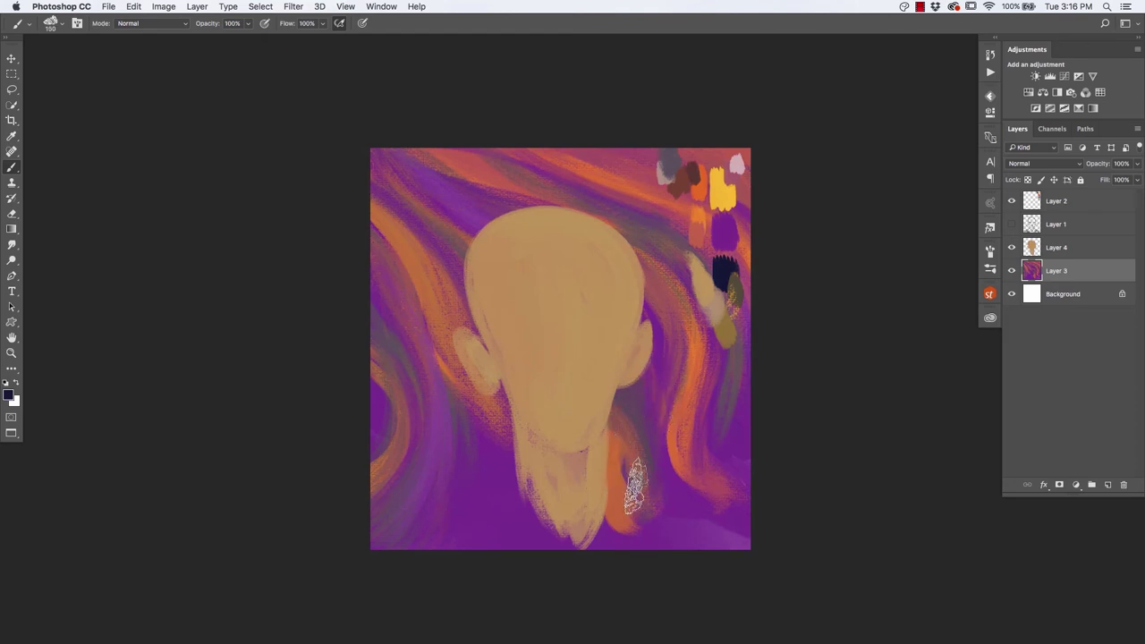
pyautogui.moveTo(620, 427); pyautogui.dragTo(624, 413)
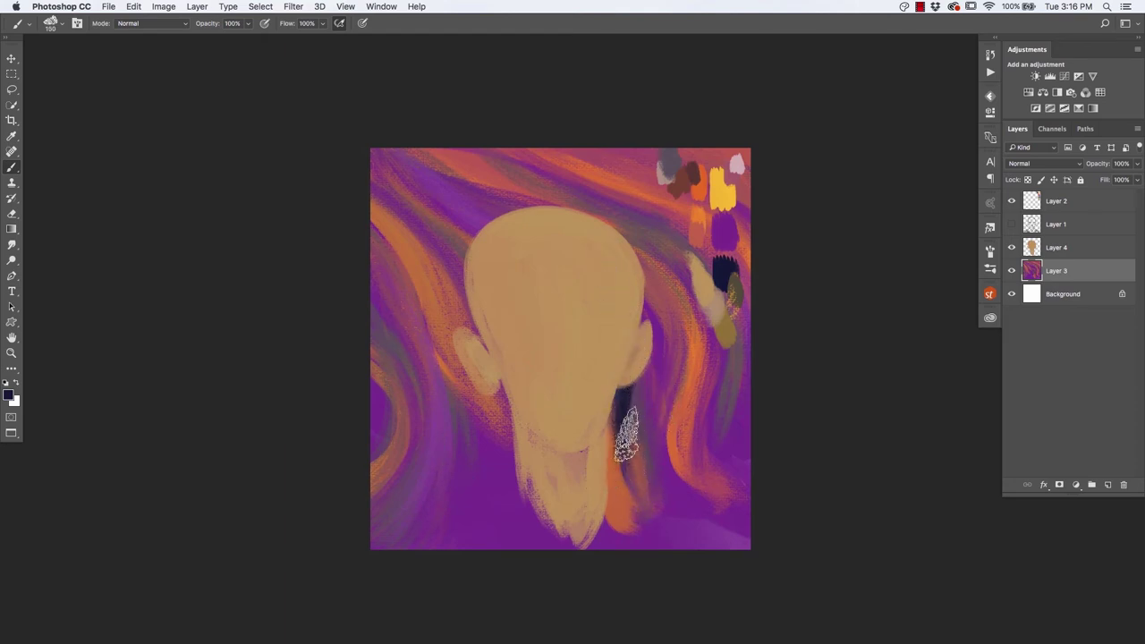
pyautogui.moveTo(621, 434)
pyautogui.mouseDown()
pyautogui.moveTo(670, 346)
pyautogui.moveTo(670, 322)
pyautogui.moveTo(597, 228)
pyautogui.mouseUp()
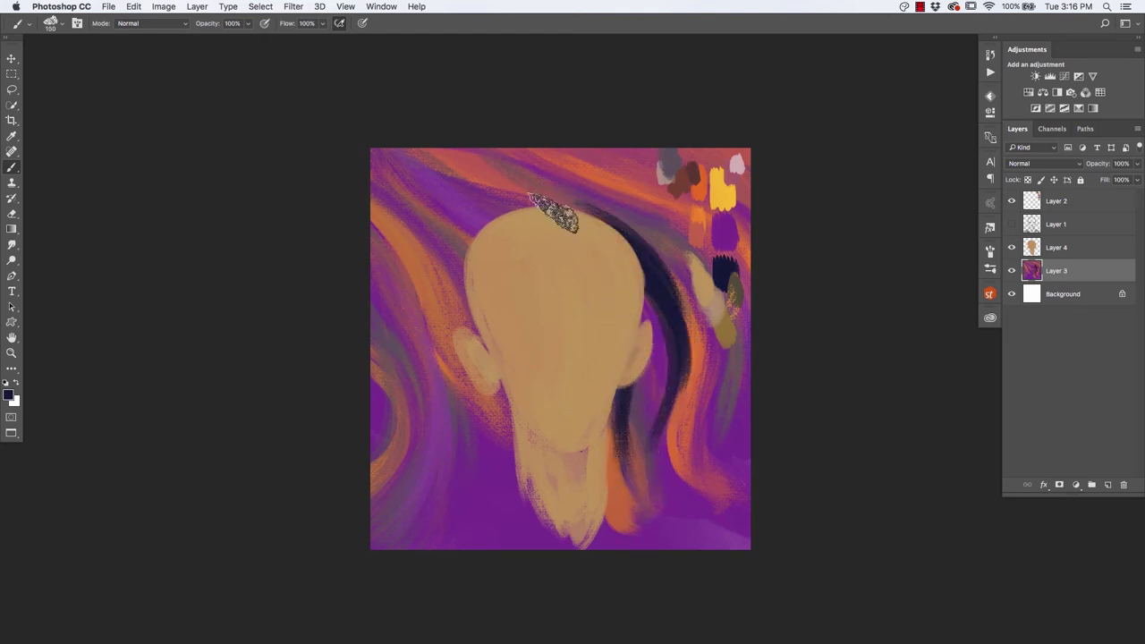
pyautogui.moveTo(620, 190); pyautogui.dragTo(628, 465)
pyautogui.moveTo(628, 519)
pyautogui.mouseDown()
pyautogui.moveTo(655, 333)
pyautogui.moveTo(649, 407)
pyautogui.moveTo(654, 358)
pyautogui.mouseUp()
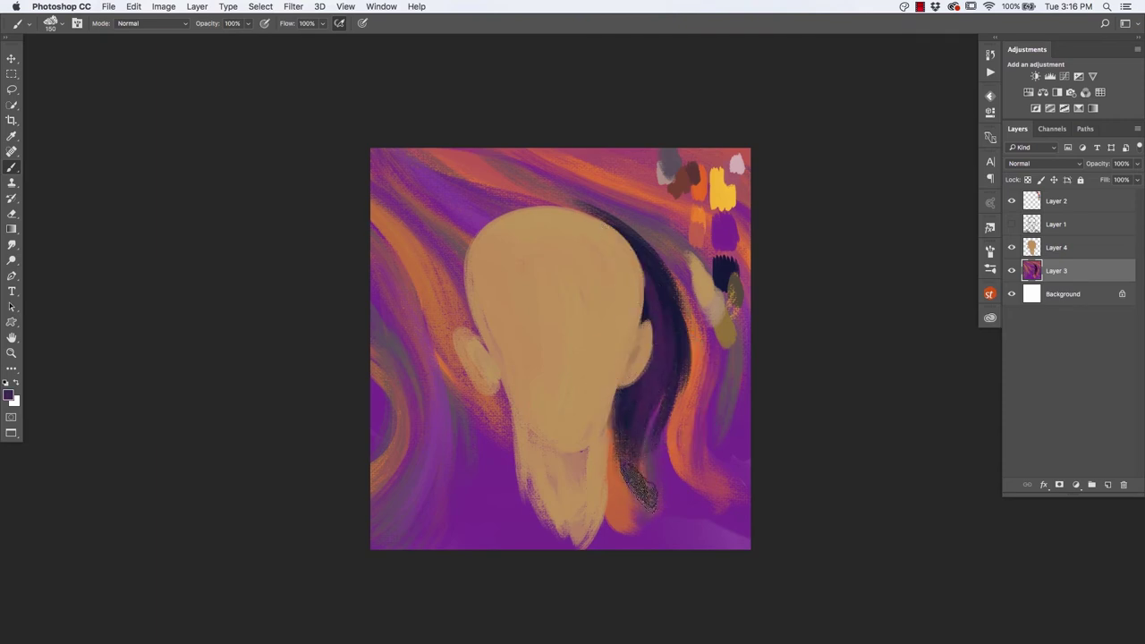
pyautogui.moveTo(631, 268)
pyautogui.mouseDown()
pyautogui.moveTo(661, 345)
pyautogui.moveTo(608, 233)
pyautogui.moveTo(644, 192)
pyautogui.moveTo(595, 183)
pyautogui.mouseUp()
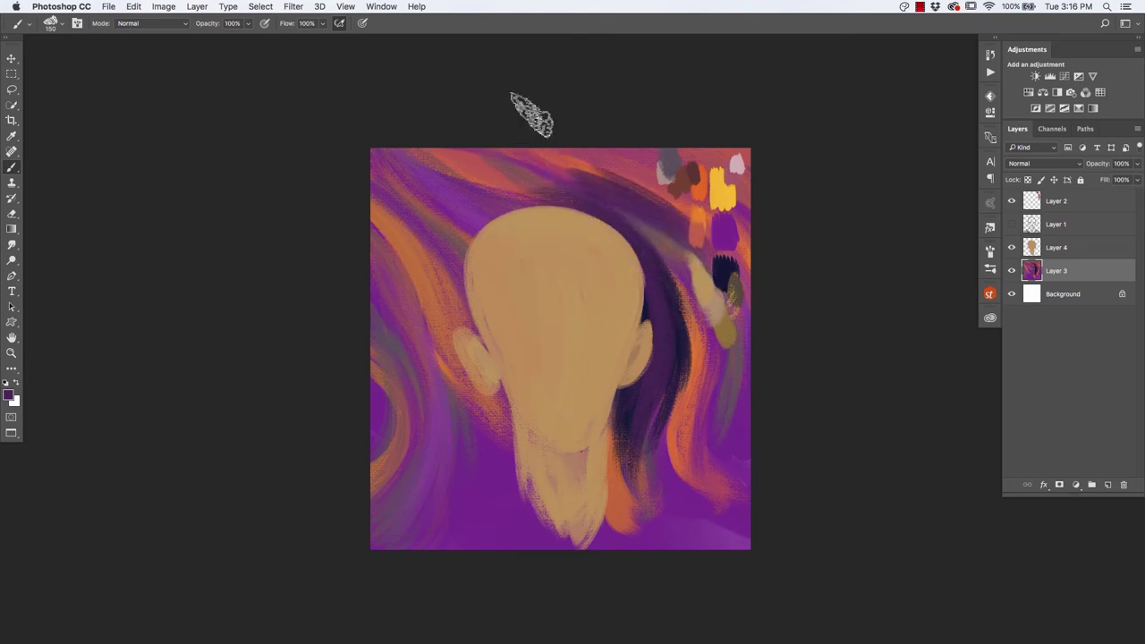
# Hide the swatch layer and paint dark purple along the top edge and top-right corner.
pyautogui.click(1008, 206)
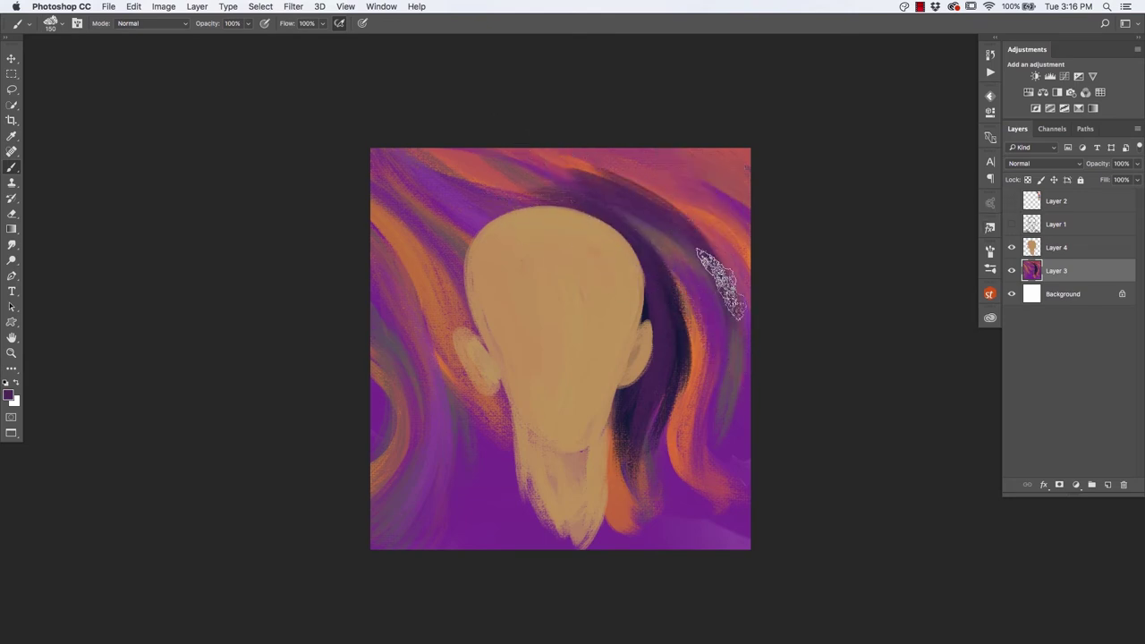
pyautogui.moveTo(657, 204); pyautogui.dragTo(506, 120)
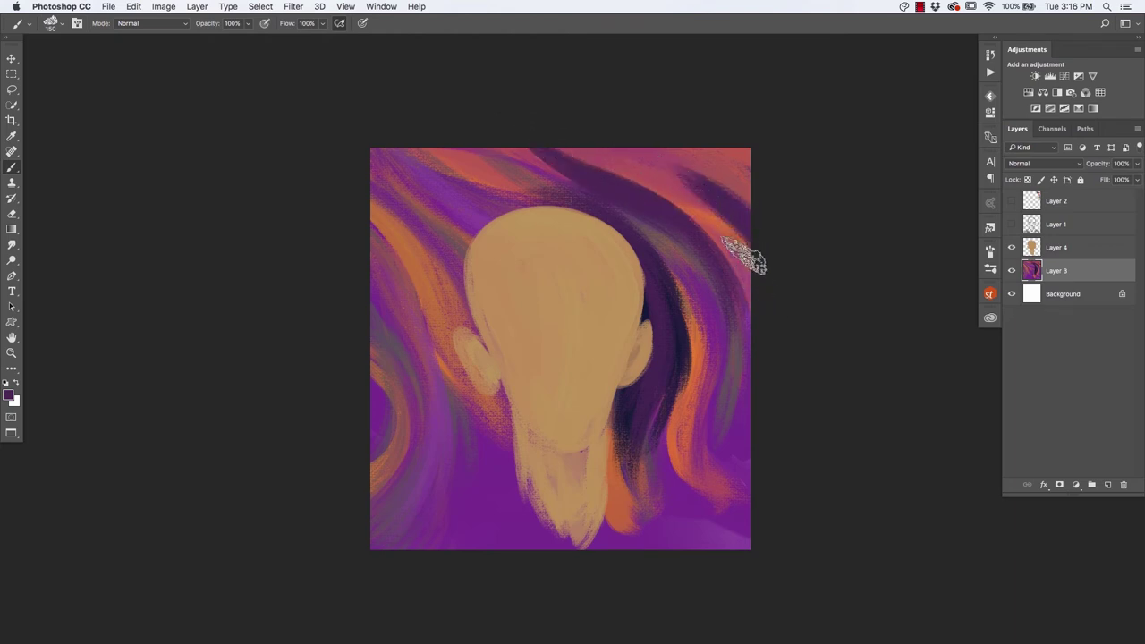
pyautogui.moveTo(652, 170)
pyautogui.mouseDown()
pyautogui.moveTo(724, 217)
pyautogui.moveTo(688, 188)
pyautogui.mouseUp()
pyautogui.keyDown('alt'); pyautogui.click(725, 217); pyautogui.keyUp('alt')
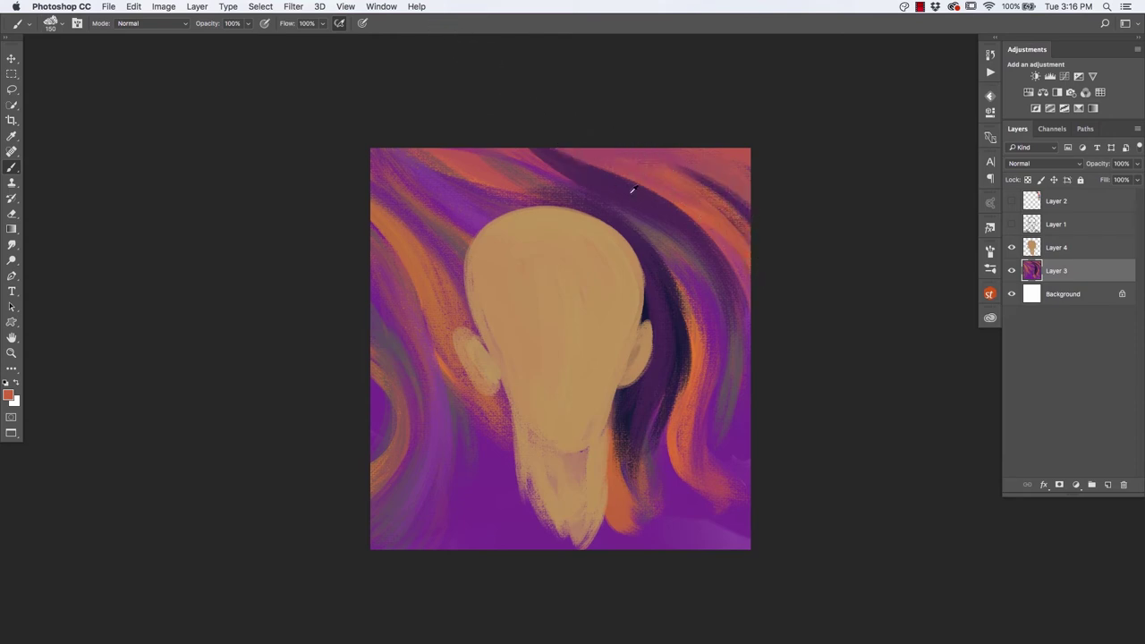
pyautogui.keyDown('alt'); pyautogui.click(624, 161); pyautogui.keyUp('alt')
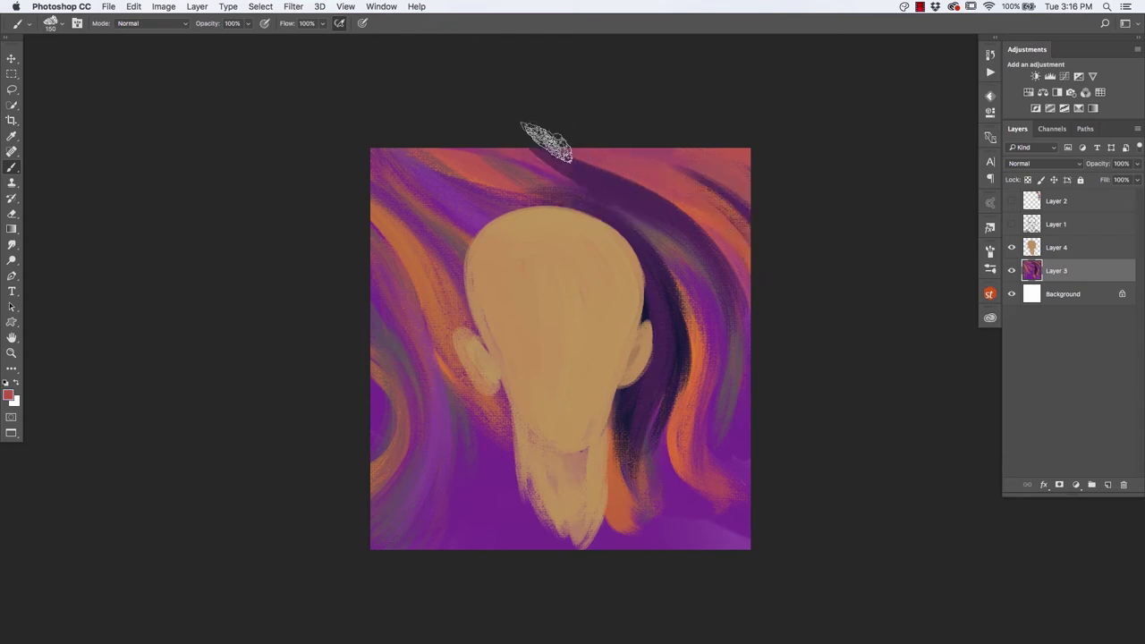
pyautogui.keyDown('alt'); pyautogui.click(590, 169); pyautogui.keyUp('alt')
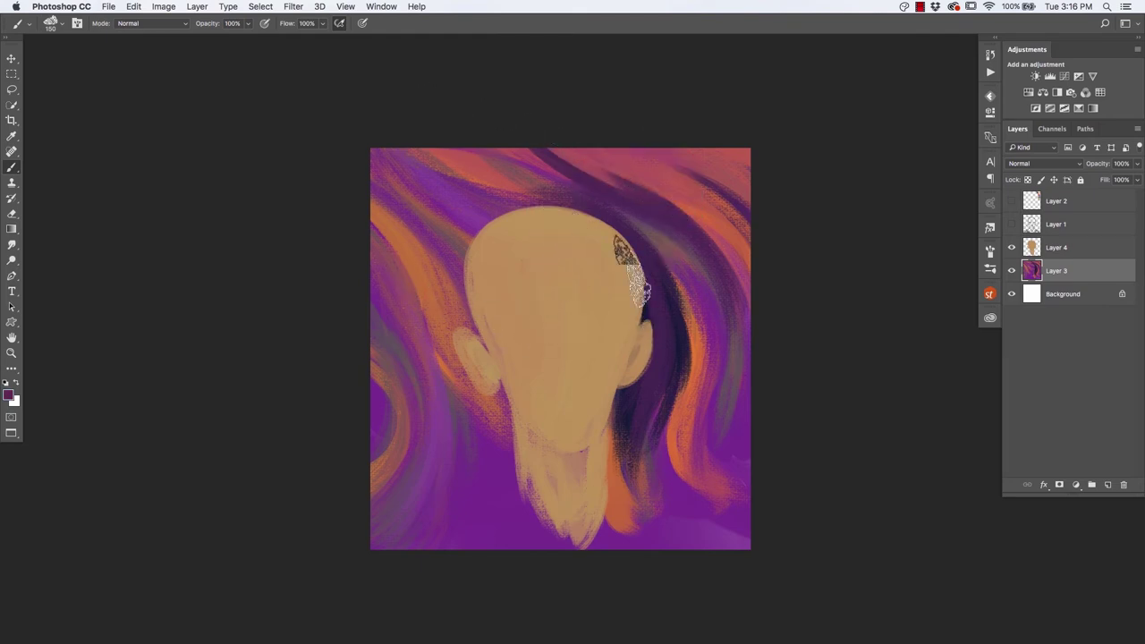
pyautogui.moveTo(671, 206); pyautogui.dragTo(539, 122)
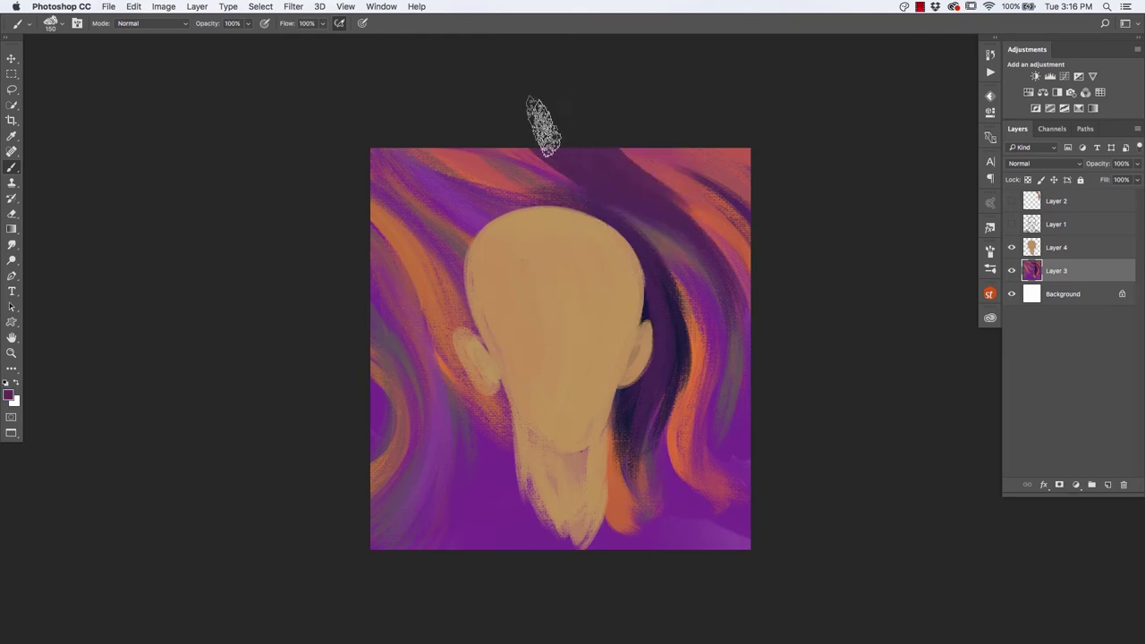
# Add diagonal dark purple streaks through the top-right pink and darken beside the head.
pyautogui.keyDown('alt'); pyautogui.click(635, 166); pyautogui.keyUp('alt')
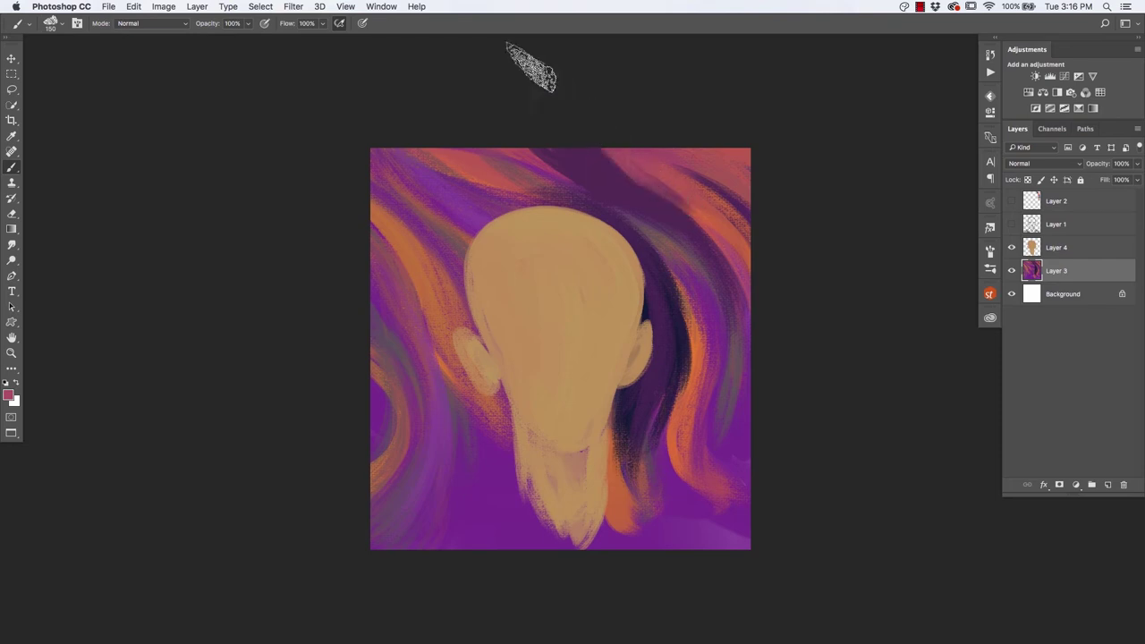
pyautogui.keyDown('alt'); pyautogui.click(682, 325); pyautogui.keyUp('alt')
pyautogui.moveTo(685, 230); pyautogui.dragTo(549, 108)
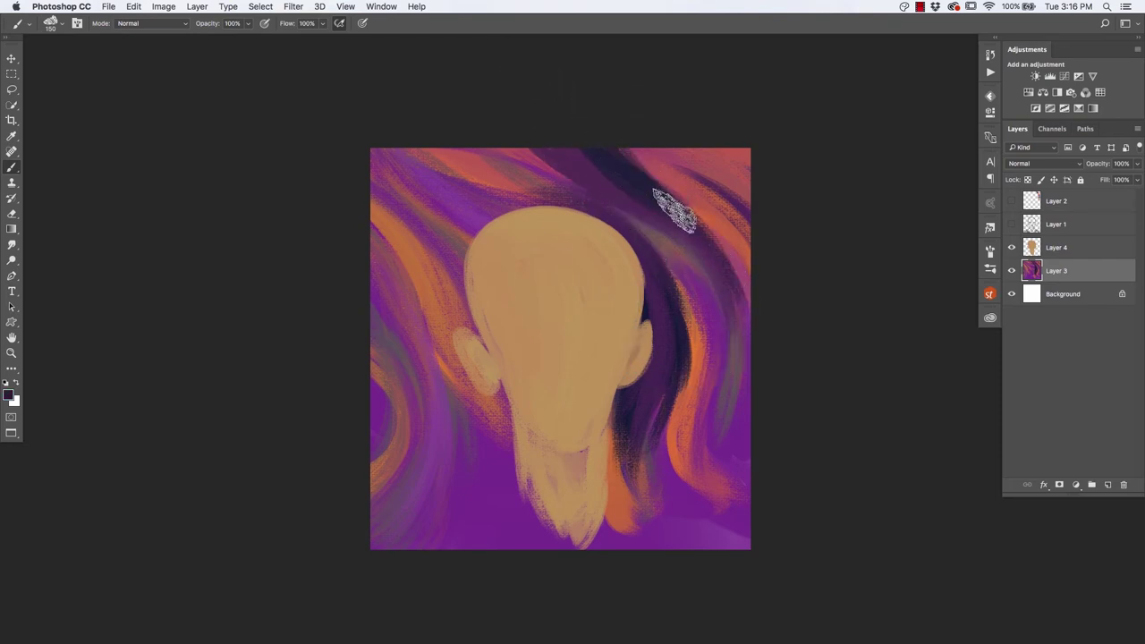
pyautogui.moveTo(619, 134); pyautogui.dragTo(703, 238)
pyautogui.moveTo(648, 163)
pyautogui.mouseDown()
pyautogui.moveTo(741, 224)
pyautogui.moveTo(710, 166)
pyautogui.moveTo(744, 155)
pyautogui.moveTo(745, 243)
pyautogui.moveTo(685, 140)
pyautogui.mouseUp()
pyautogui.keyDown('alt'); pyautogui.click(683, 173); pyautogui.keyUp('alt')
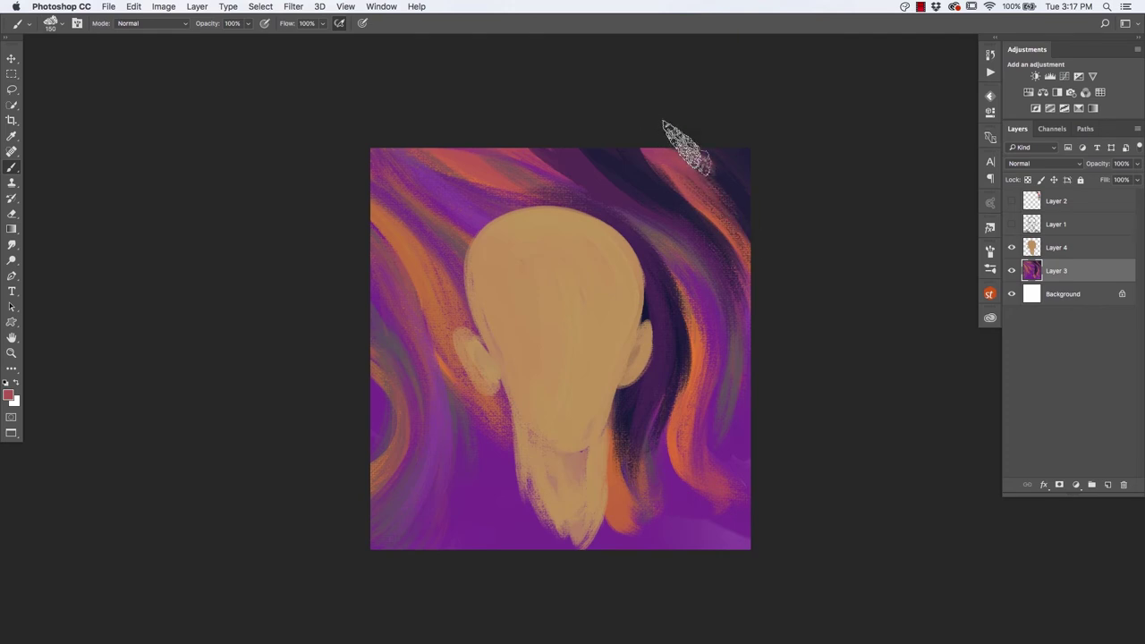
pyautogui.keyDown('alt'); pyautogui.click(585, 161); pyautogui.keyUp('alt')
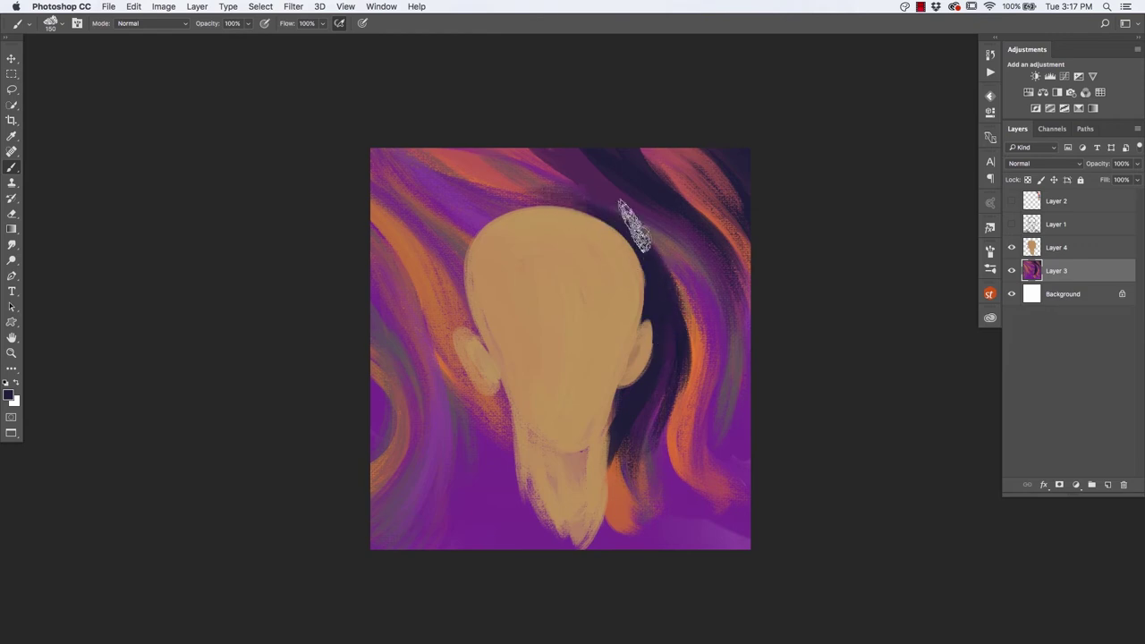
pyautogui.moveTo(672, 319); pyautogui.dragTo(652, 524)
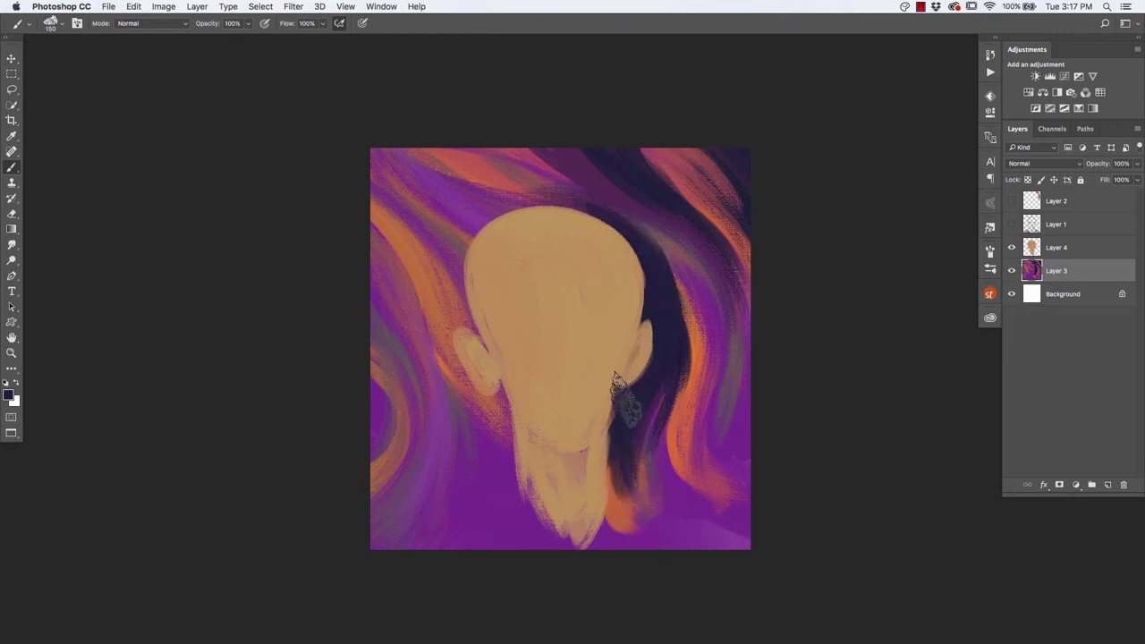
# Darken beside the chin to the bottom edge, add reddish-orange strokes, and widen the right dark band.
pyautogui.moveTo(626, 403)
pyautogui.mouseDown()
pyautogui.moveTo(606, 511)
pyautogui.moveTo(581, 537)
pyautogui.mouseUp()
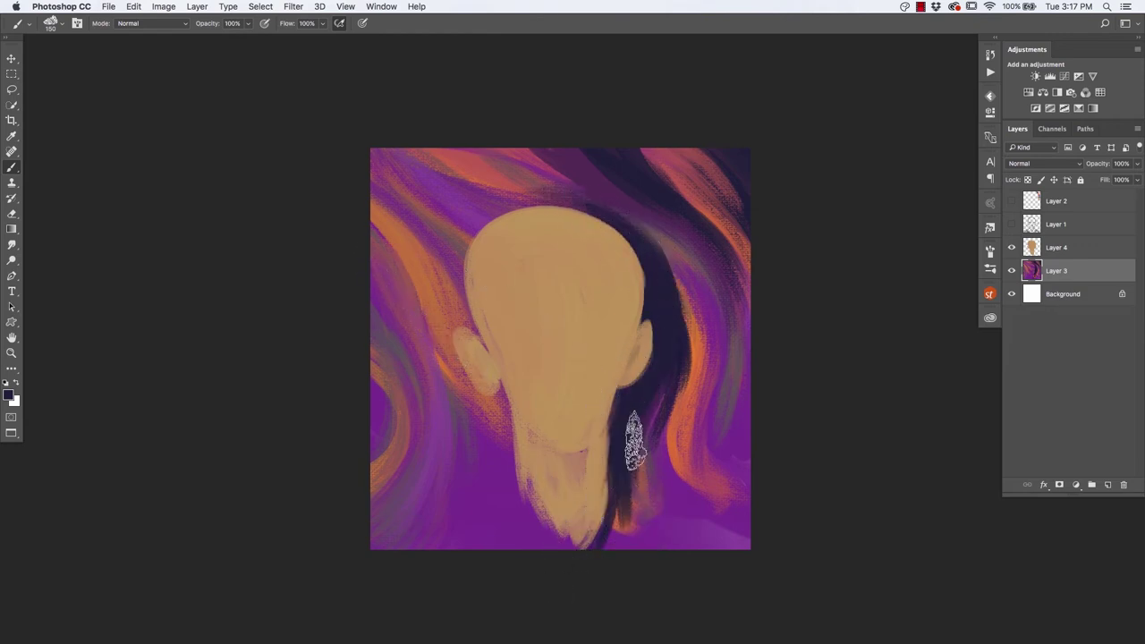
pyautogui.moveTo(630, 420); pyautogui.dragTo(610, 547)
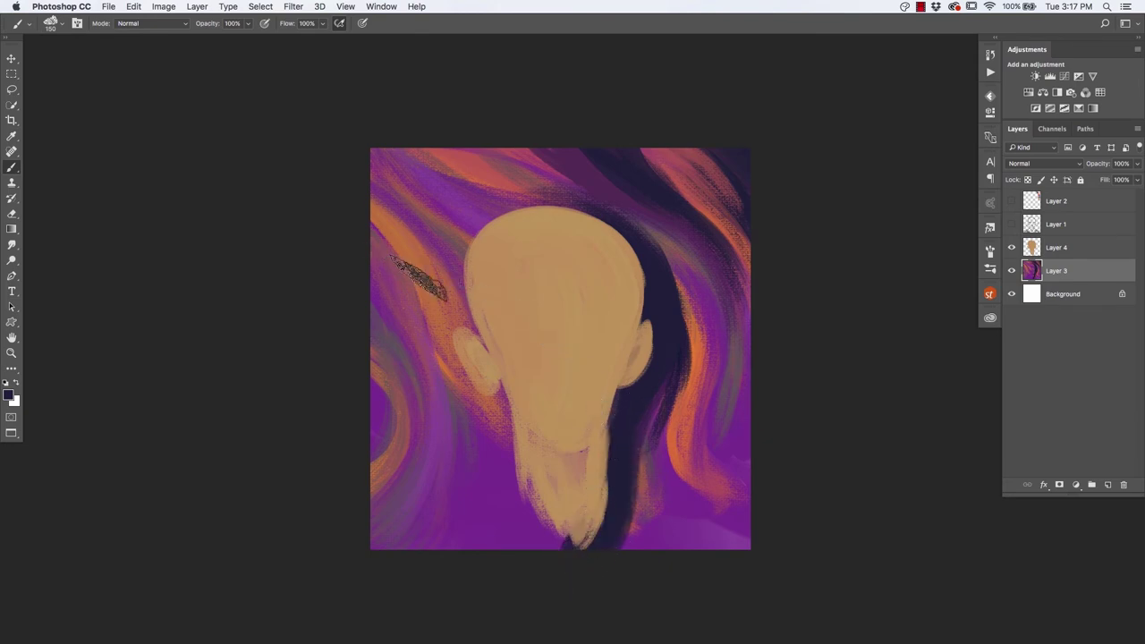
pyautogui.keyDown('alt'); pyautogui.click(682, 417); pyautogui.keyUp('alt')
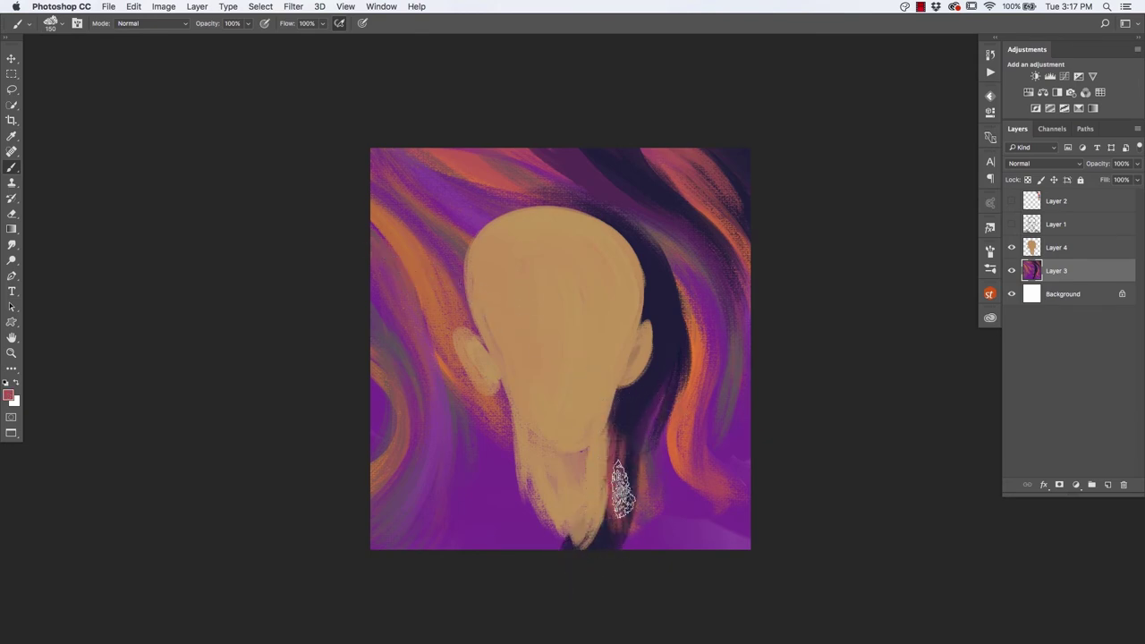
pyautogui.moveTo(646, 393); pyautogui.dragTo(624, 473)
pyautogui.moveTo(639, 413); pyautogui.dragTo(626, 499)
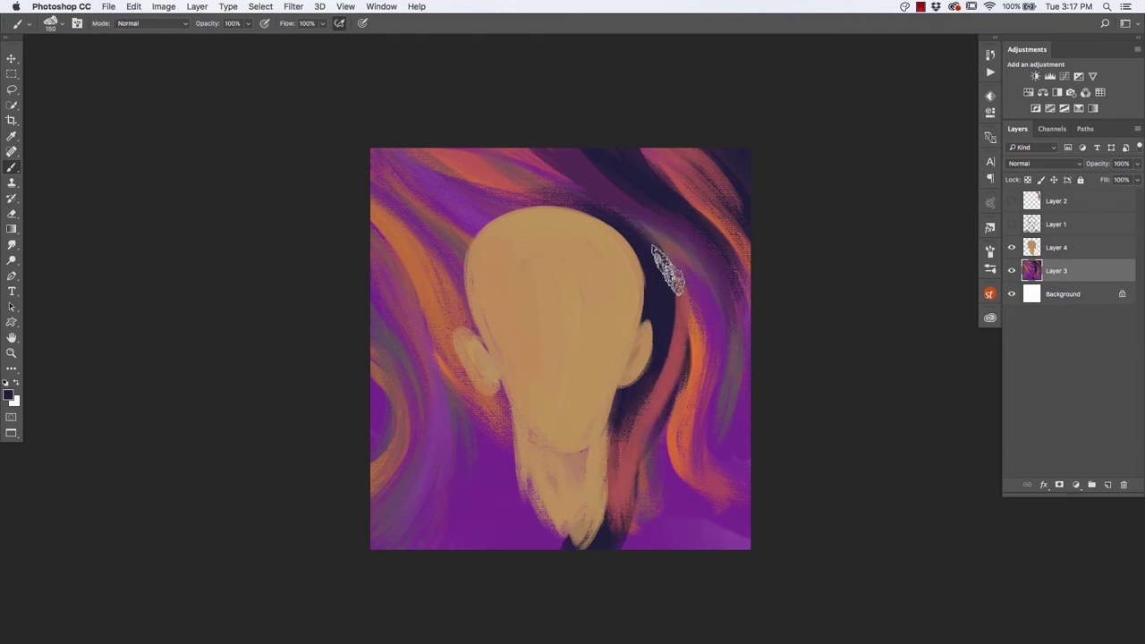
pyautogui.moveTo(659, 243); pyautogui.dragTo(687, 345)
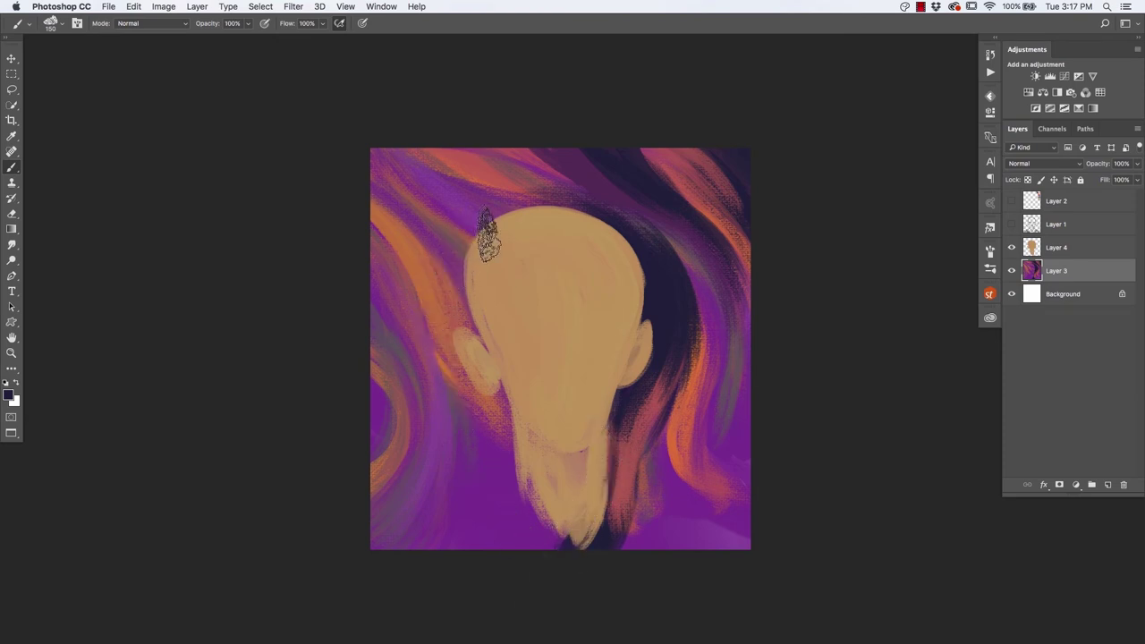
# Paint a dark stroke left of the head and navy and coral strokes top-left, then select Layer 4.
pyautogui.moveTo(458, 313)
pyautogui.mouseDown()
pyautogui.moveTo(456, 420)
pyautogui.moveTo(435, 498)
pyautogui.moveTo(459, 345)
pyautogui.moveTo(455, 473)
pyautogui.moveTo(465, 465)
pyautogui.moveTo(451, 371)
pyautogui.moveTo(394, 523)
pyautogui.moveTo(447, 403)
pyautogui.moveTo(446, 347)
pyautogui.moveTo(435, 378)
pyautogui.moveTo(419, 273)
pyautogui.mouseUp()
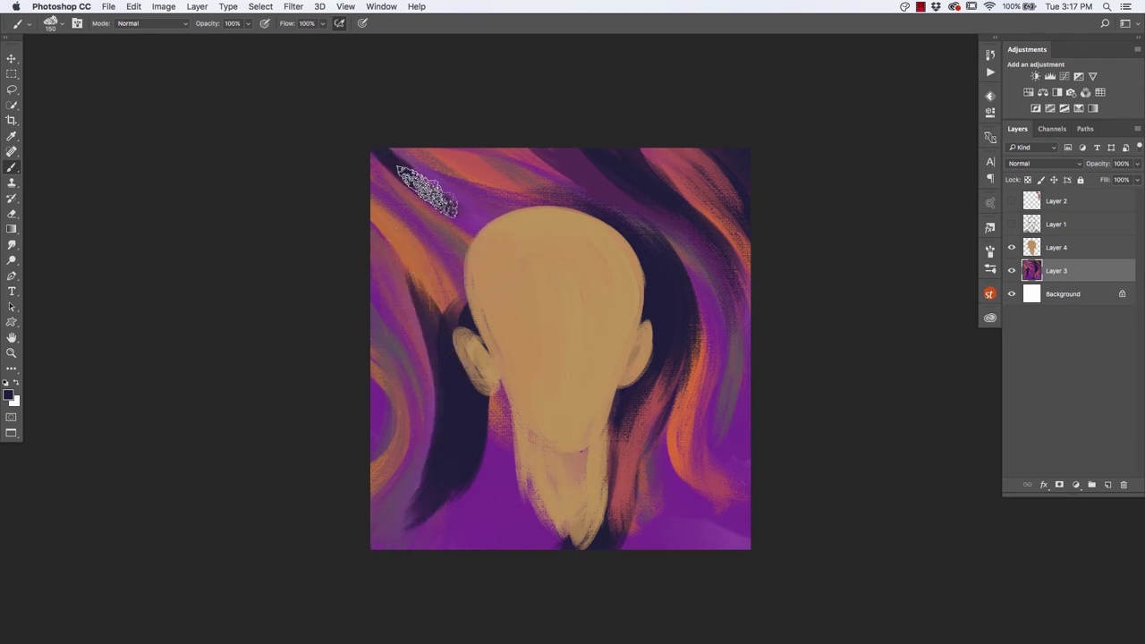
pyautogui.moveTo(426, 189)
pyautogui.mouseDown()
pyautogui.moveTo(396, 166)
pyautogui.moveTo(403, 173)
pyautogui.moveTo(422, 143)
pyautogui.mouseUp()
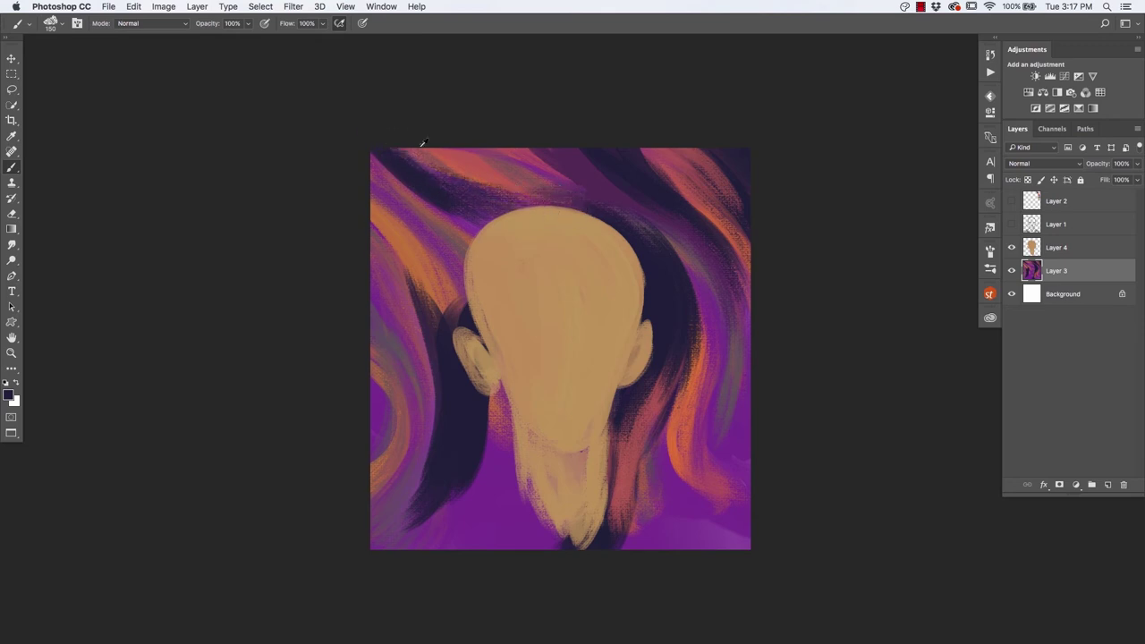
pyautogui.keyDown('alt'); pyautogui.click(483, 172); pyautogui.keyUp('alt')
pyautogui.moveTo(447, 184)
pyautogui.mouseDown()
pyautogui.moveTo(498, 184)
pyautogui.moveTo(388, 149)
pyautogui.moveTo(420, 188)
pyautogui.moveTo(380, 159)
pyautogui.mouseUp()
pyautogui.keyDown('alt'); pyautogui.click(636, 231); pyautogui.keyUp('alt')
pyautogui.click(422, 228)
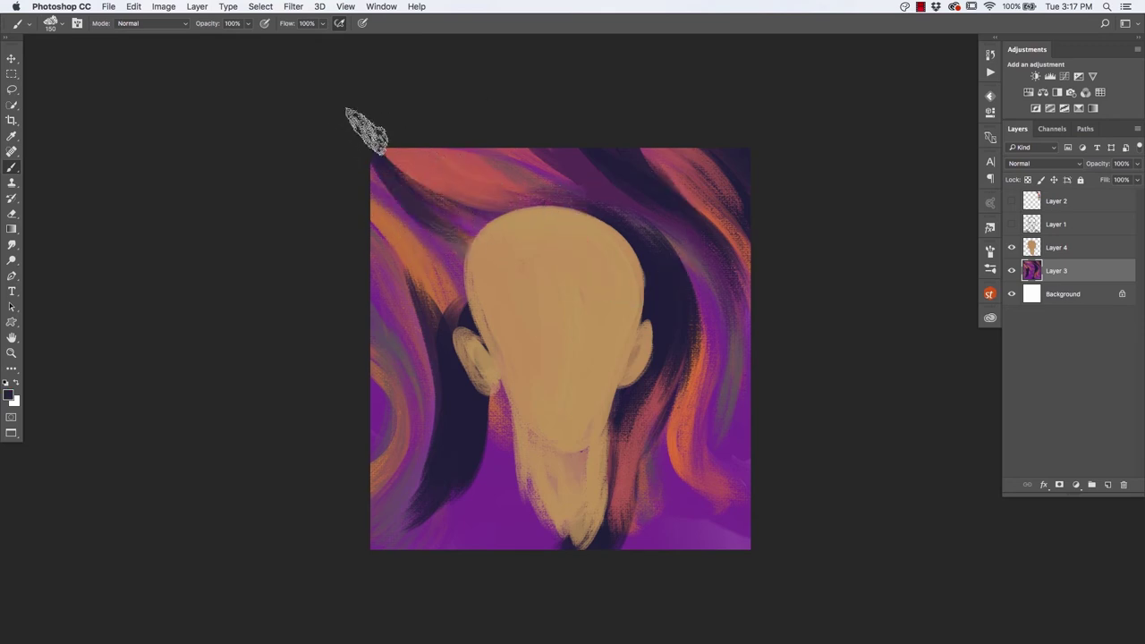
pyautogui.moveTo(381, 205); pyautogui.dragTo(364, 206)
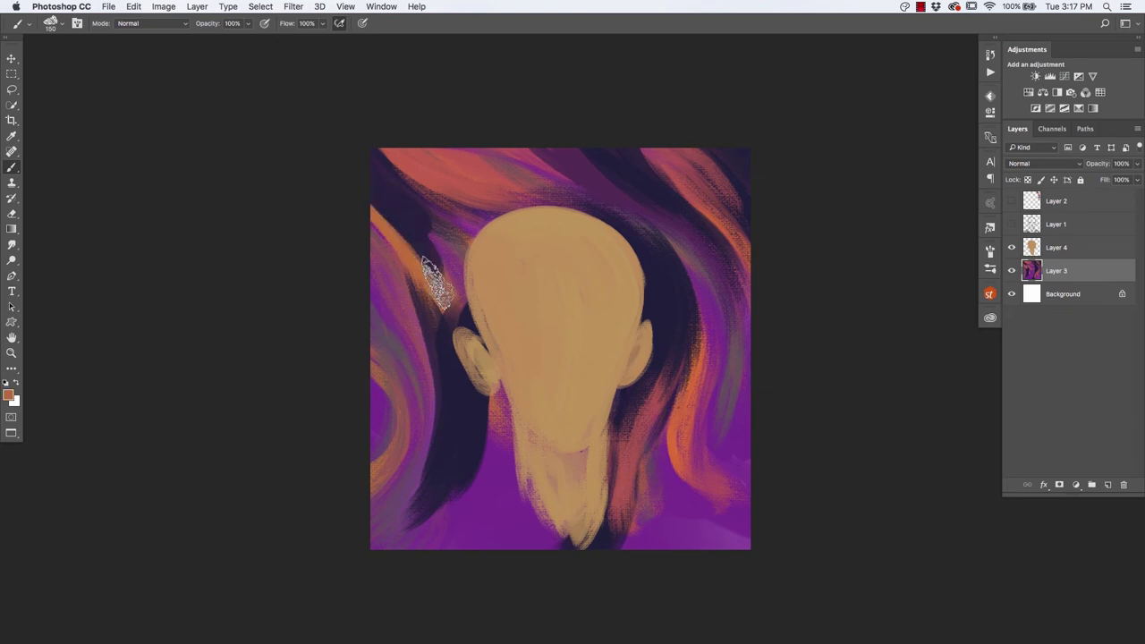
pyautogui.moveTo(437, 282)
pyautogui.mouseDown()
pyautogui.moveTo(382, 179)
pyautogui.moveTo(452, 319)
pyautogui.moveTo(408, 201)
pyautogui.moveTo(467, 242)
pyautogui.moveTo(469, 259)
pyautogui.mouseUp()
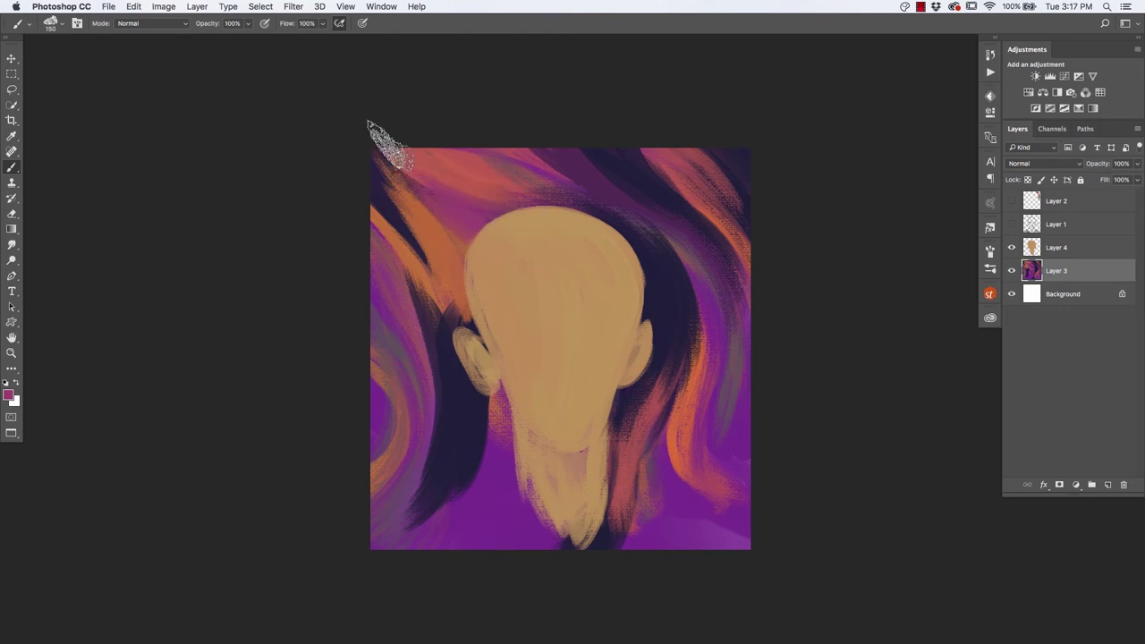
pyautogui.moveTo(389, 143)
pyautogui.mouseDown()
pyautogui.moveTo(435, 215)
pyautogui.moveTo(378, 166)
pyautogui.moveTo(455, 256)
pyautogui.moveTo(441, 227)
pyautogui.mouseUp()
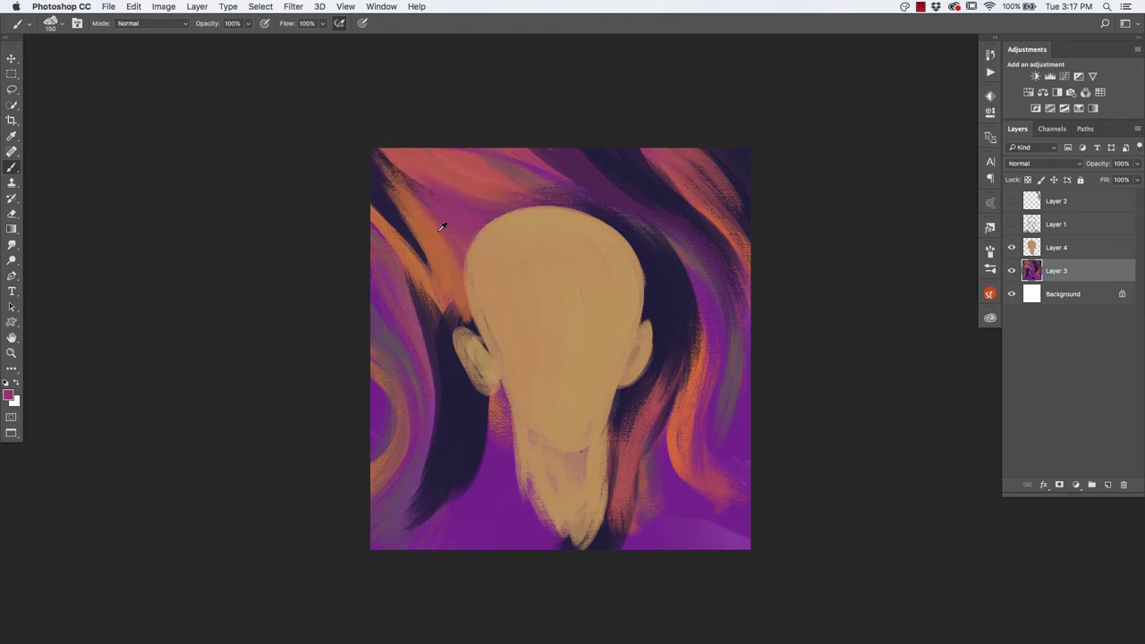
pyautogui.keyDown('alt'); pyautogui.click(387, 170); pyautogui.keyUp('alt')
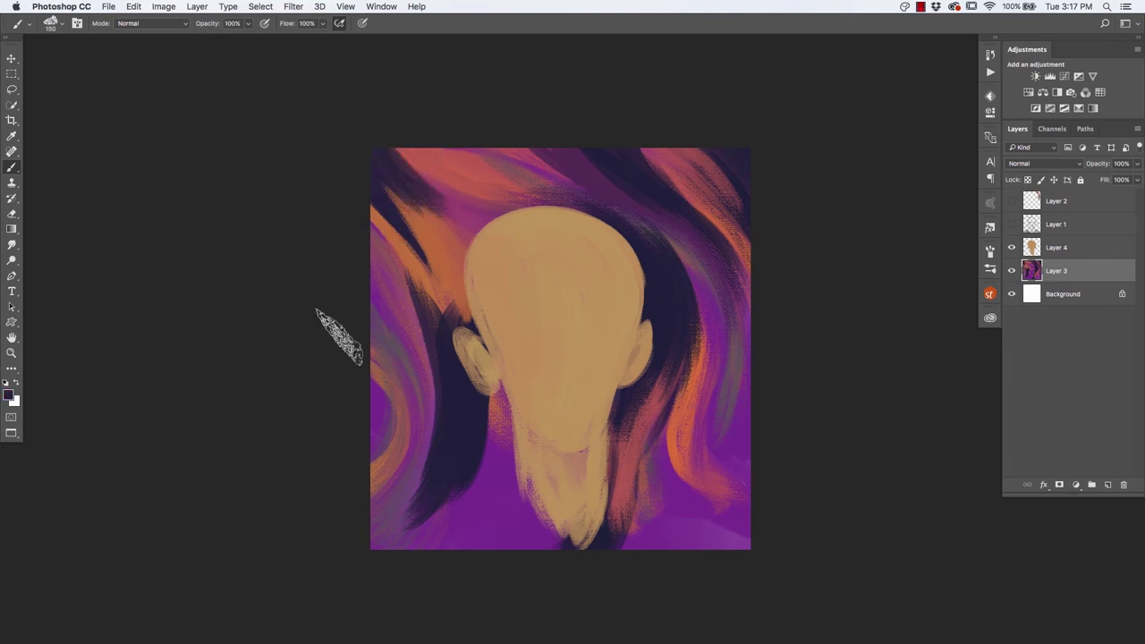
pyautogui.keyDown('alt'); pyautogui.click(596, 300); pyautogui.keyUp('alt')
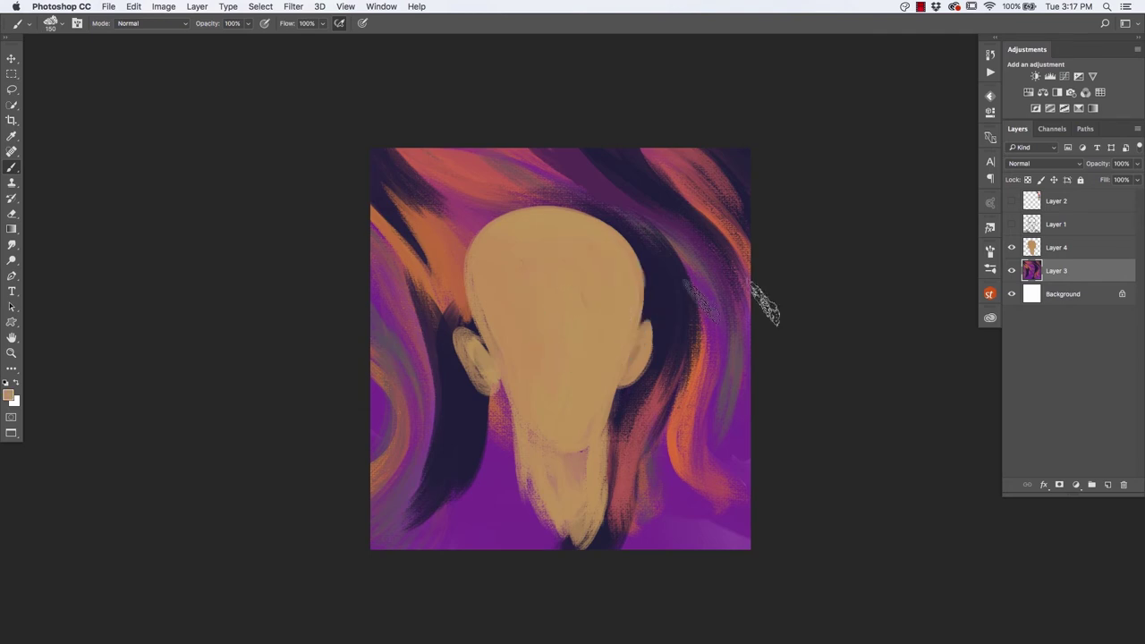
pyautogui.click(1035, 239)
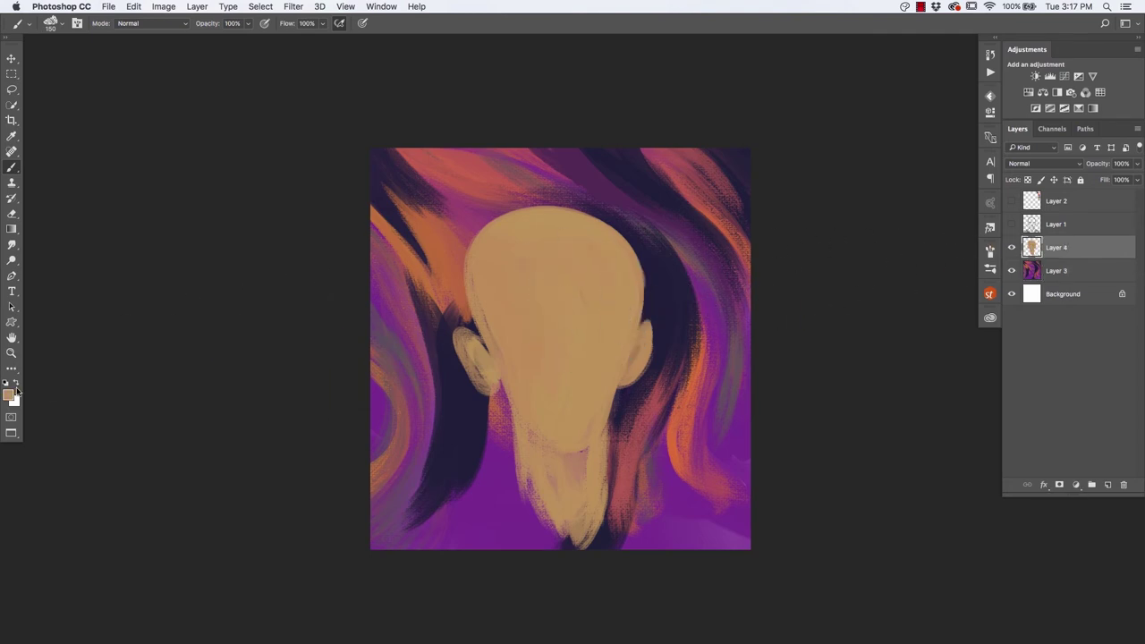
# Shift the foreground to a warmer yellow-tan and repaint the face and chin with a 125 brush.
pyautogui.click(8, 394)
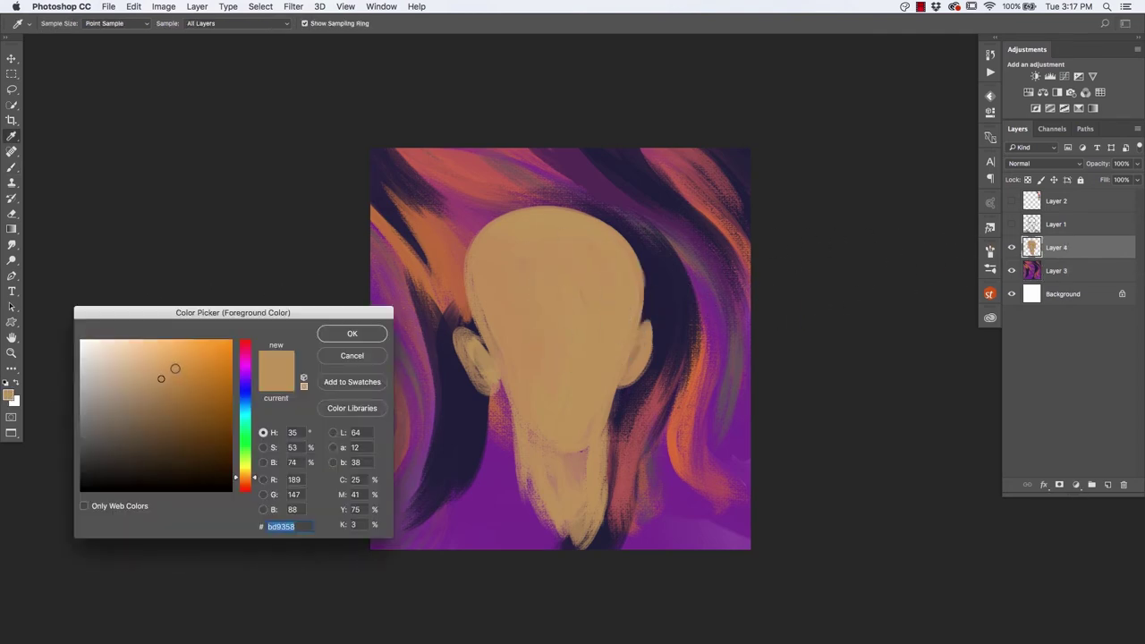
pyautogui.moveTo(255, 480); pyautogui.dragTo(255, 479)
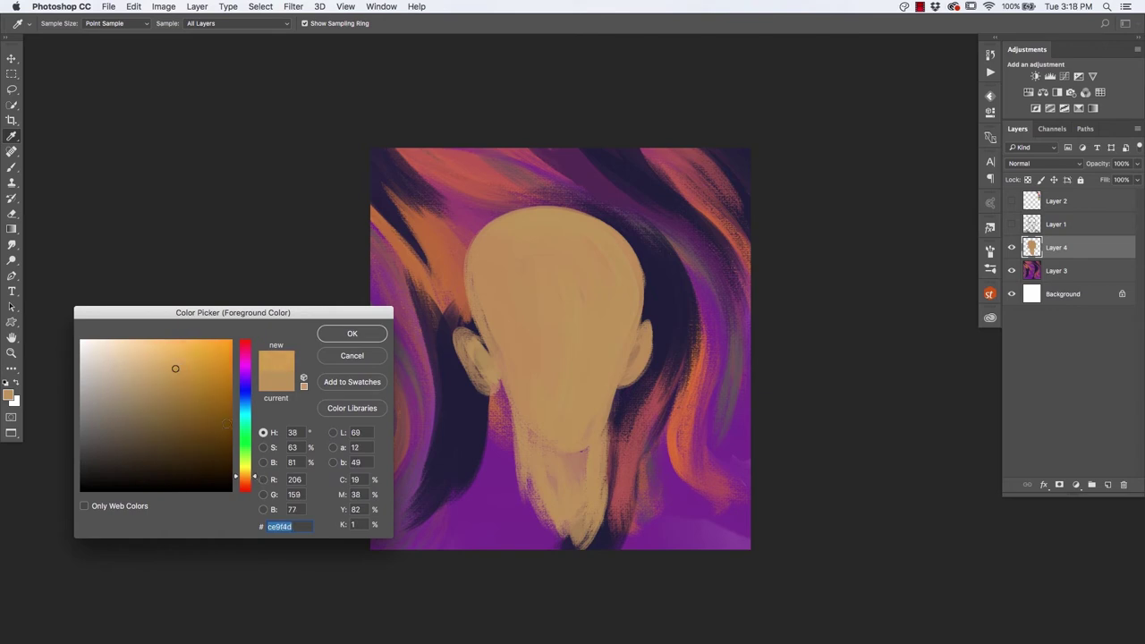
pyautogui.click(351, 333)
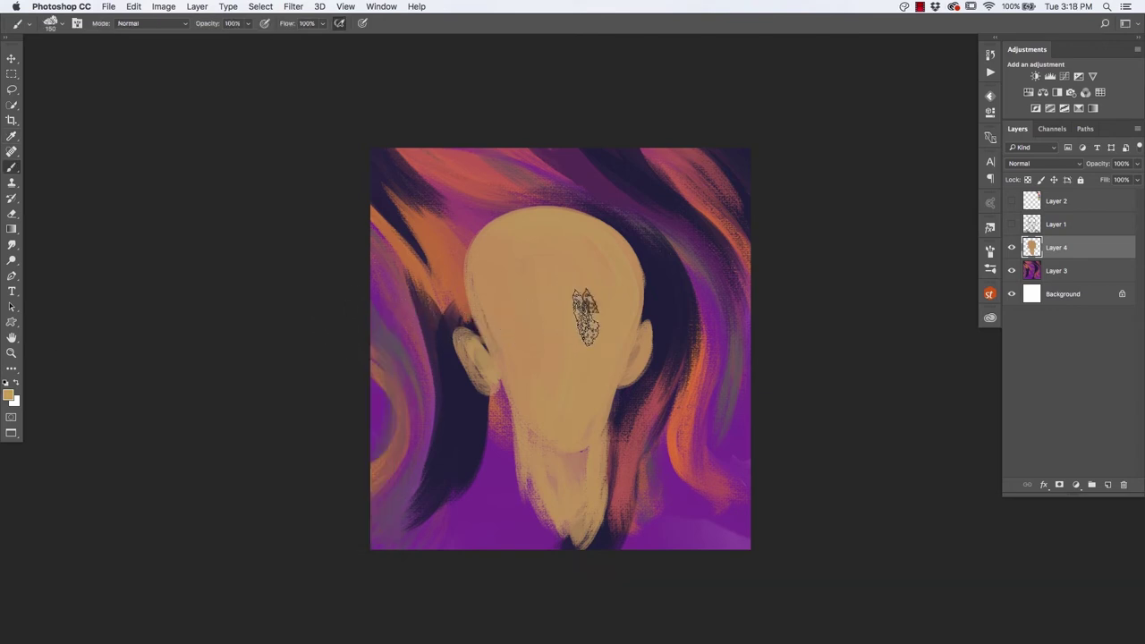
pyautogui.moveTo(588, 301); pyautogui.dragTo(568, 424)
pyautogui.moveTo(603, 241)
pyautogui.mouseDown()
pyautogui.moveTo(605, 332)
pyautogui.moveTo(593, 255)
pyautogui.moveTo(524, 340)
pyautogui.moveTo(577, 253)
pyautogui.mouseUp()
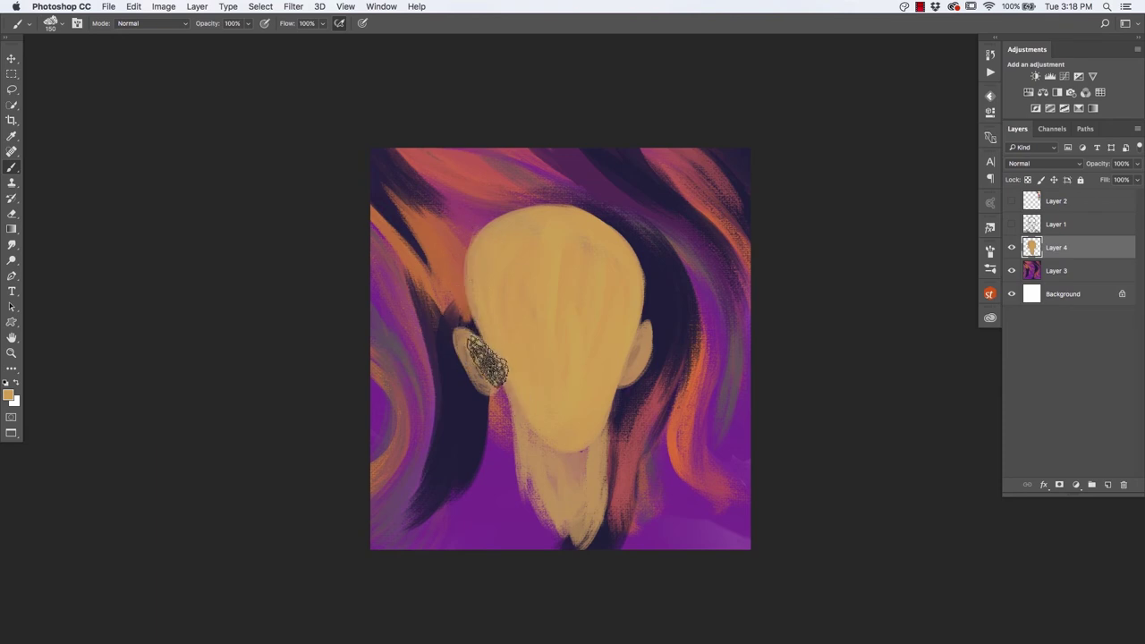
pyautogui.press('[')
pyautogui.press('[')
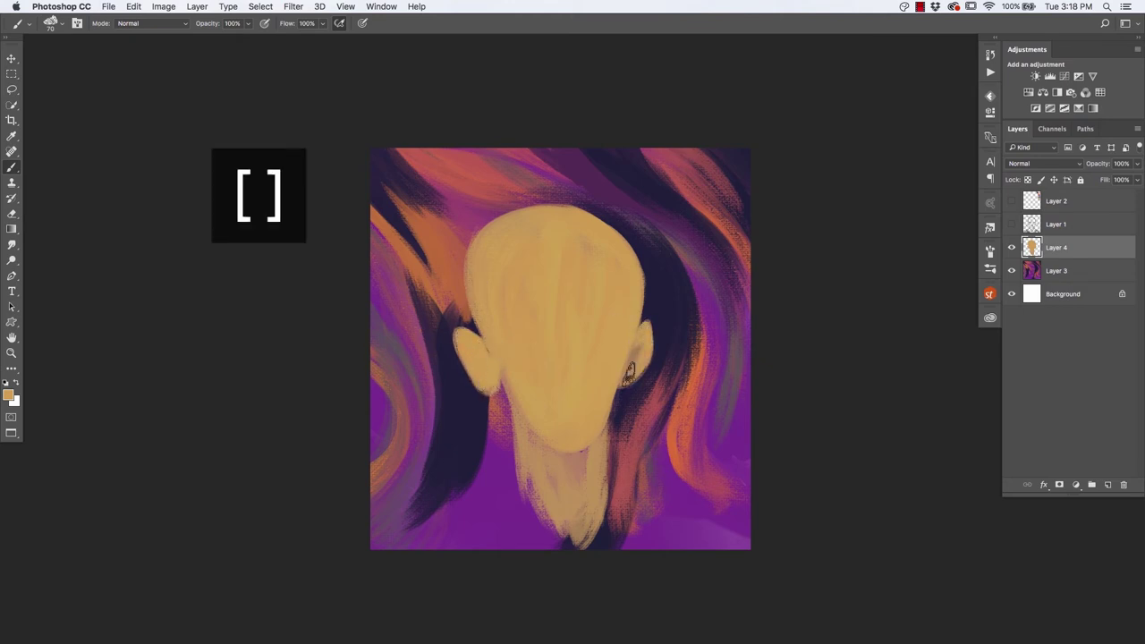
pyautogui.moveTo(523, 380); pyautogui.dragTo(536, 472)
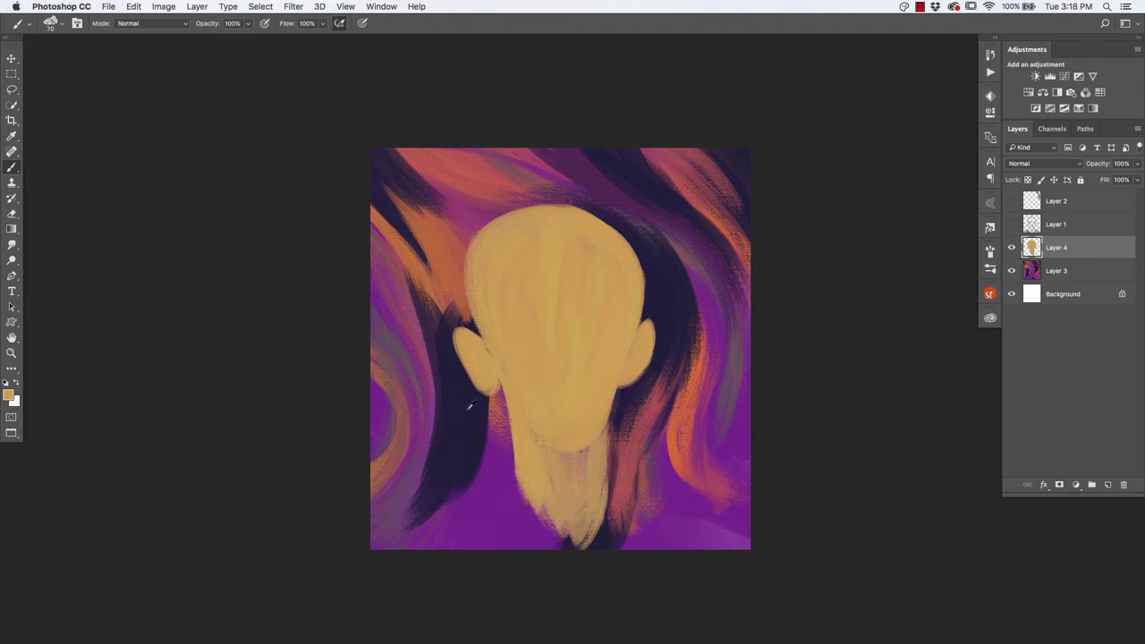
# Paint dark purple over the area left of the face and show the facial sketch layer.
pyautogui.keyDown('alt'); pyautogui.click(469, 406); pyautogui.keyUp('alt')
pyautogui.moveTo(431, 505); pyautogui.dragTo(463, 415)
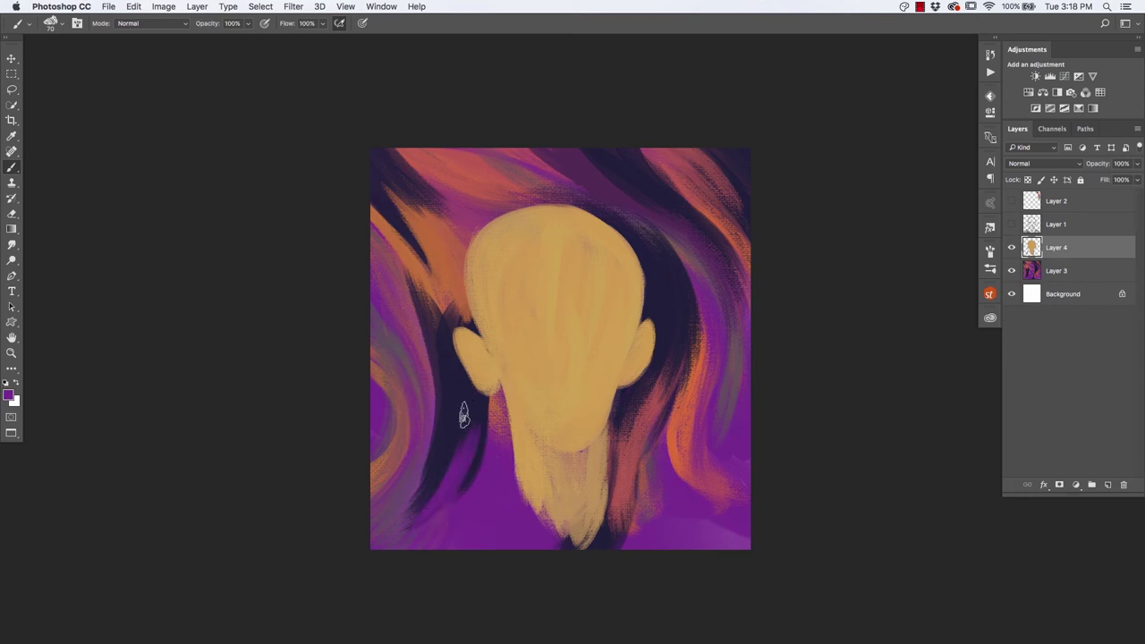
pyautogui.keyDown('alt'); pyautogui.click(494, 405); pyautogui.keyUp('alt')
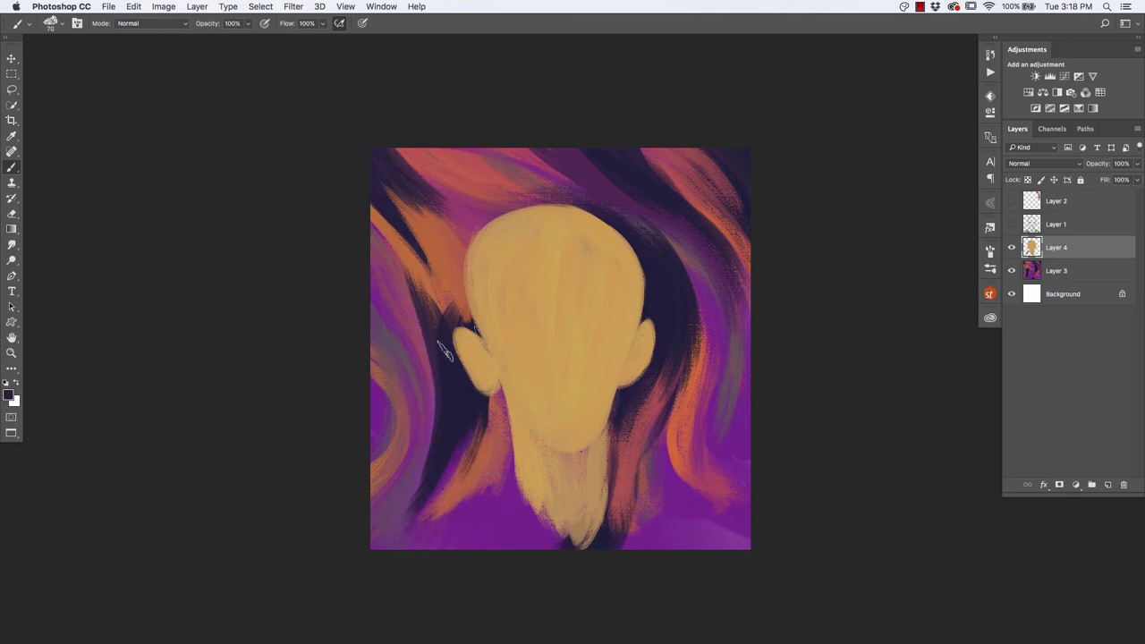
pyautogui.click(662, 290)
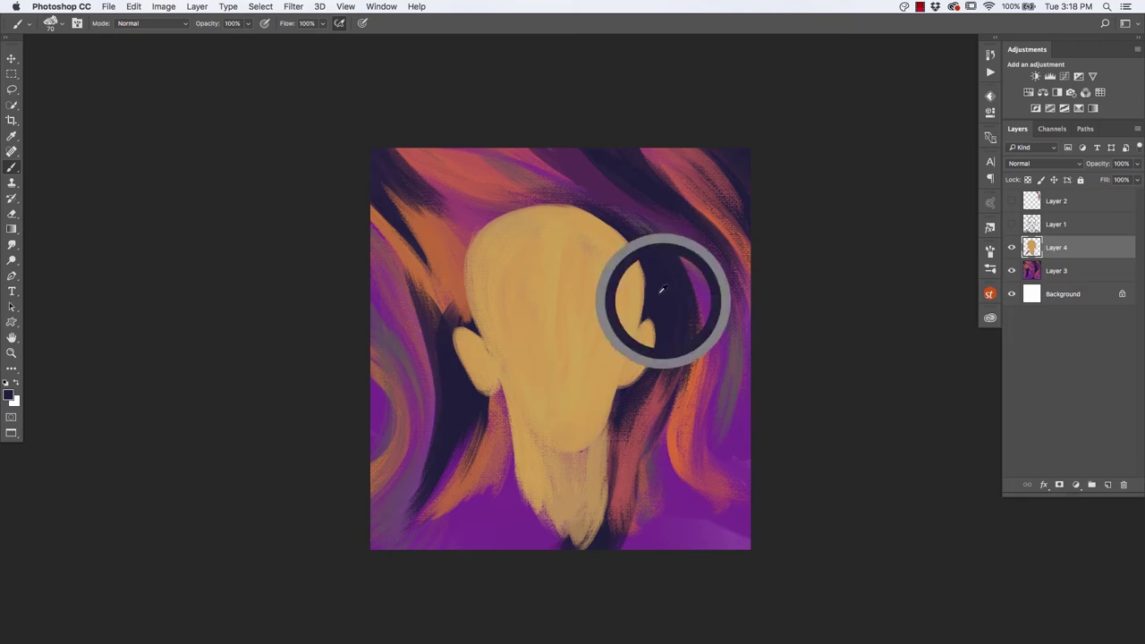
pyautogui.click(1012, 225)
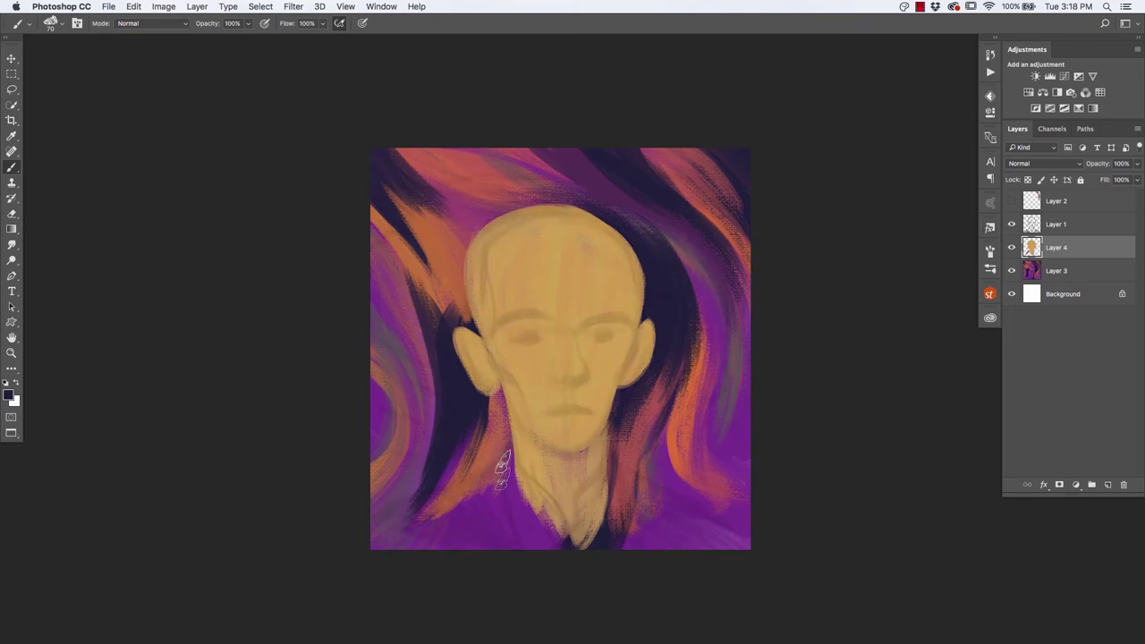
# Paint dark jacket shoulders and lapels on both sides of the neck, covering the bottom corners.
pyautogui.moveTo(500, 463); pyautogui.dragTo(516, 547)
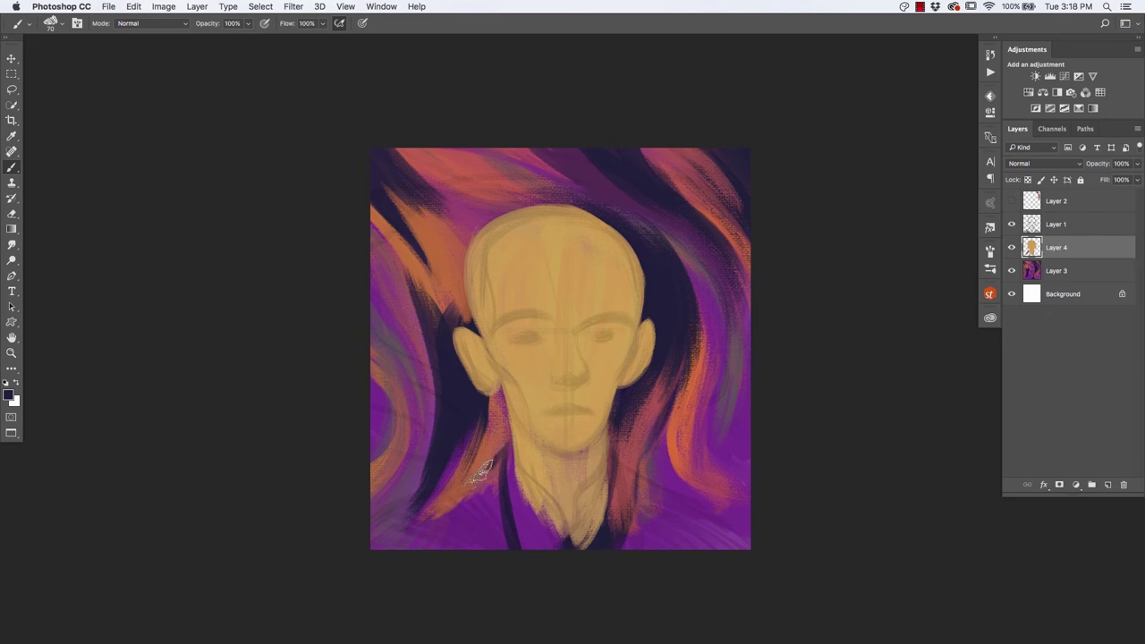
pyautogui.moveTo(480, 467); pyautogui.dragTo(336, 560)
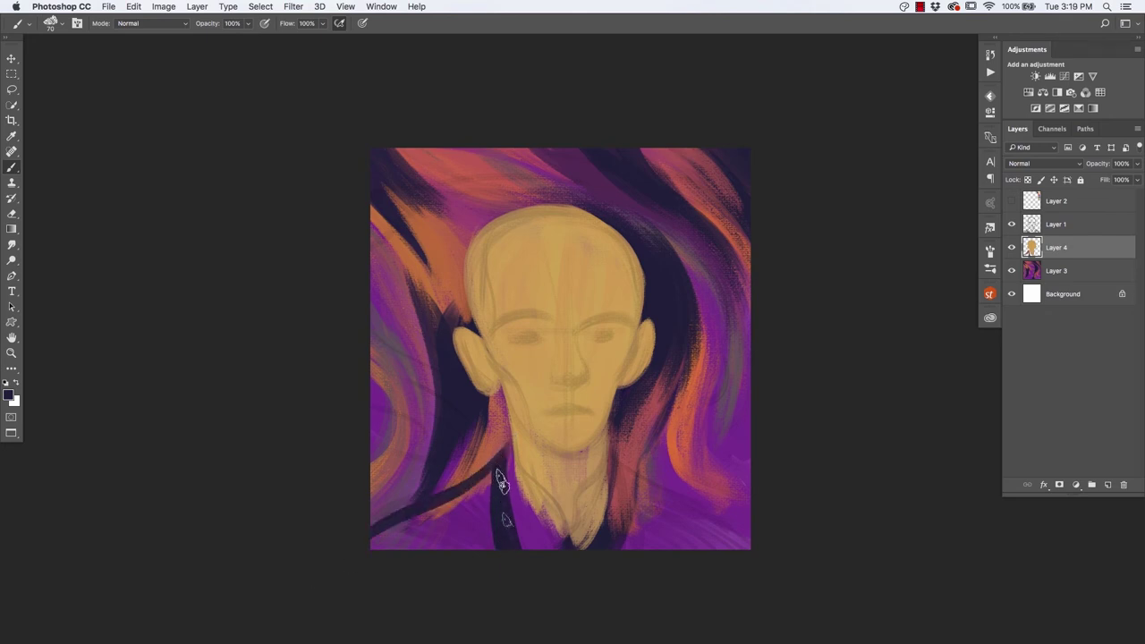
pyautogui.moveTo(480, 514)
pyautogui.mouseDown()
pyautogui.moveTo(378, 545)
pyautogui.moveTo(475, 541)
pyautogui.mouseUp()
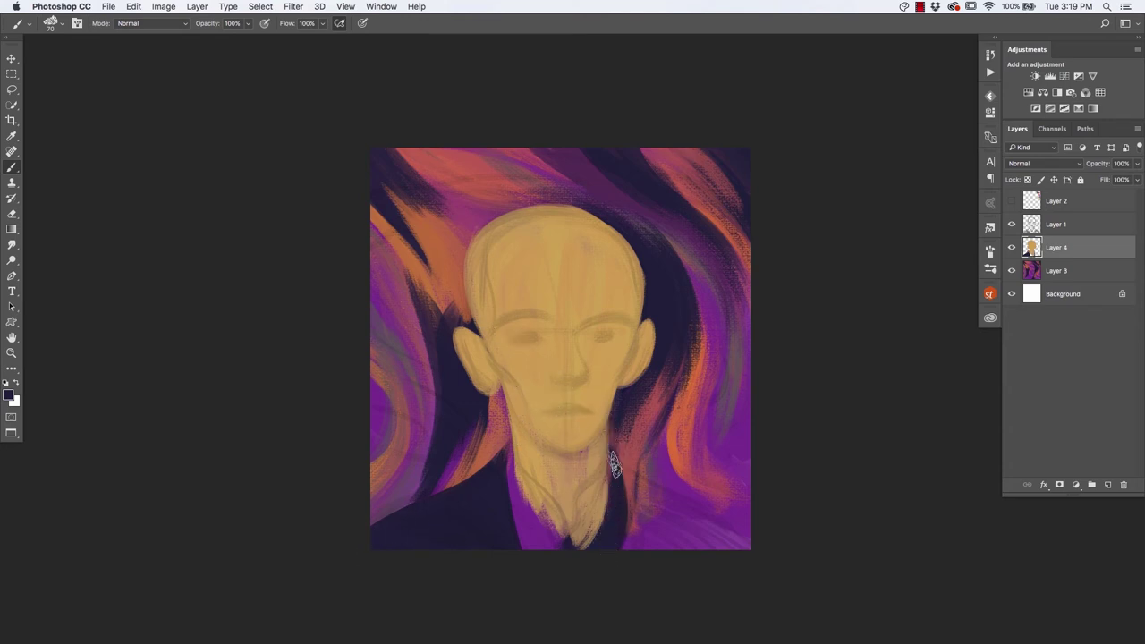
pyautogui.moveTo(642, 474); pyautogui.dragTo(747, 531)
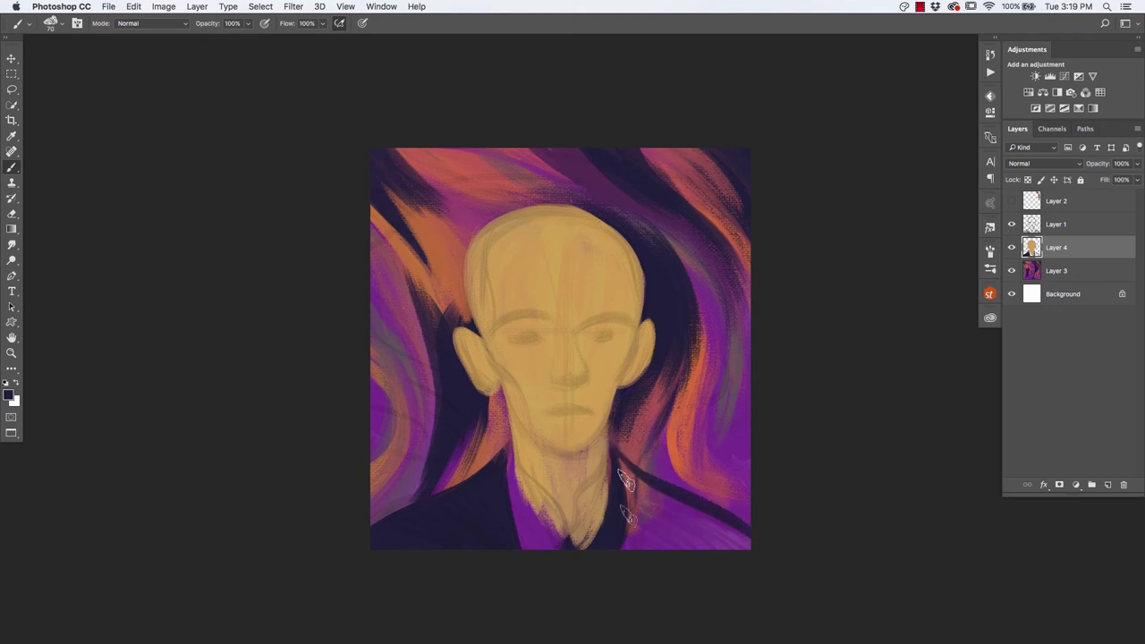
pyautogui.moveTo(626, 481); pyautogui.dragTo(626, 566)
pyautogui.moveTo(659, 523)
pyautogui.mouseDown()
pyautogui.moveTo(682, 547)
pyautogui.moveTo(738, 543)
pyautogui.mouseUp()
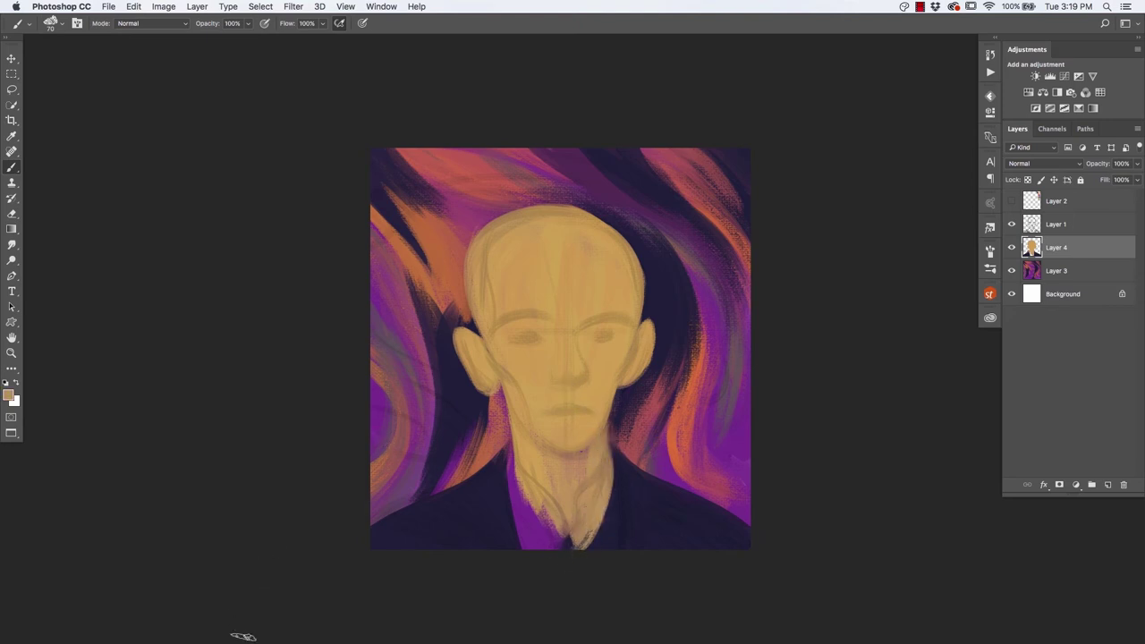
# With the swatches on Layer 2 shown, paint a pale pink pointed collar, then hide sketch Layer 1.
pyautogui.click(1010, 200)
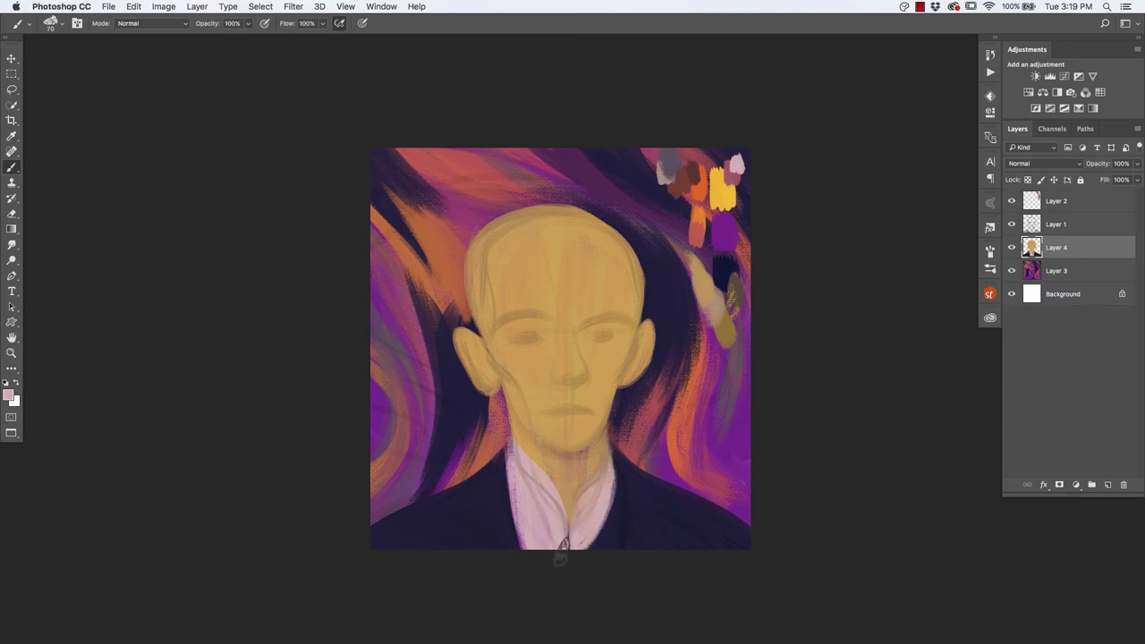
pyautogui.click(1011, 224)
# On background Layer 3, add sampled purple strokes left of the neck and ear.
pyautogui.scroll(2, 516, 468)
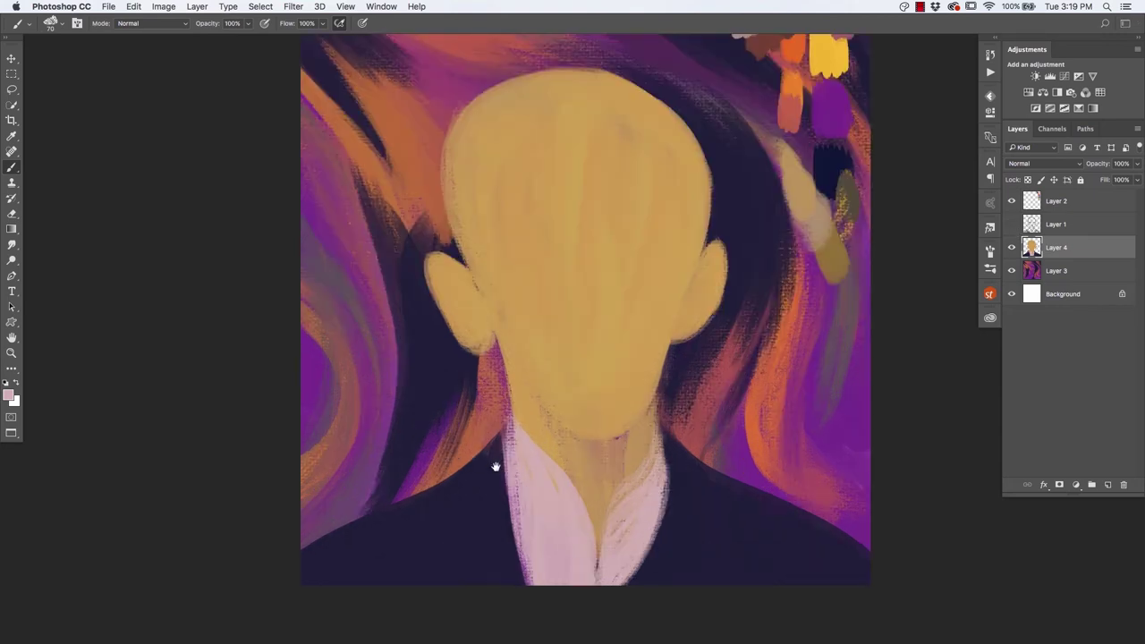
pyautogui.moveTo(493, 467); pyautogui.dragTo(468, 445)
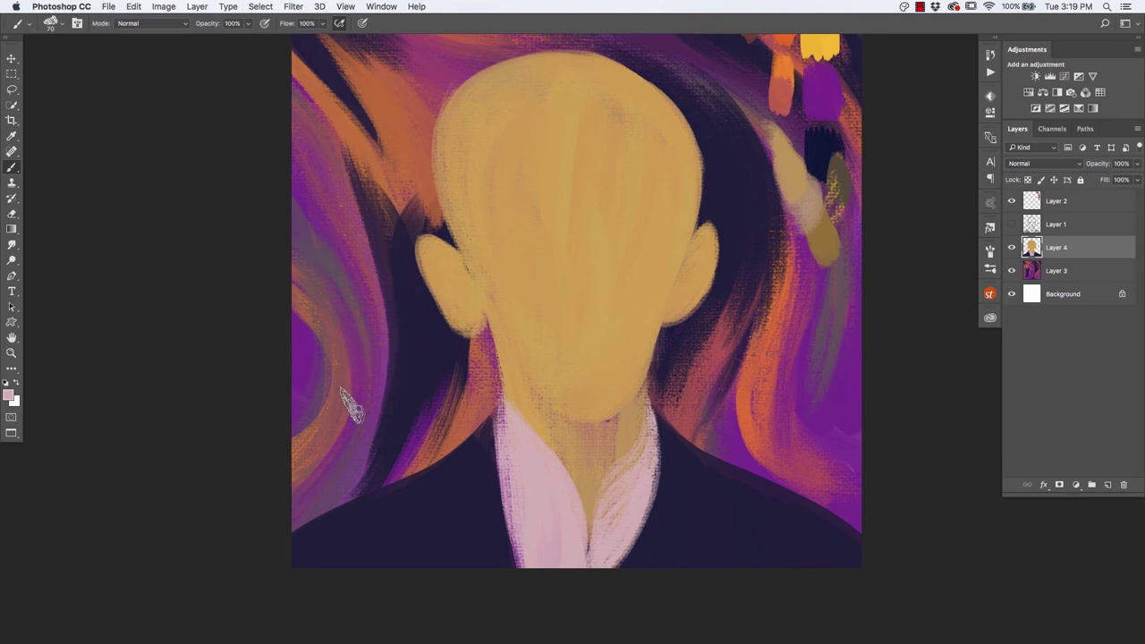
pyautogui.moveTo(356, 404); pyautogui.dragTo(403, 401)
pyautogui.hotkey('alt', '[')
pyautogui.keyDown('alt'); pyautogui.click(382, 486); pyautogui.keyUp('alt')
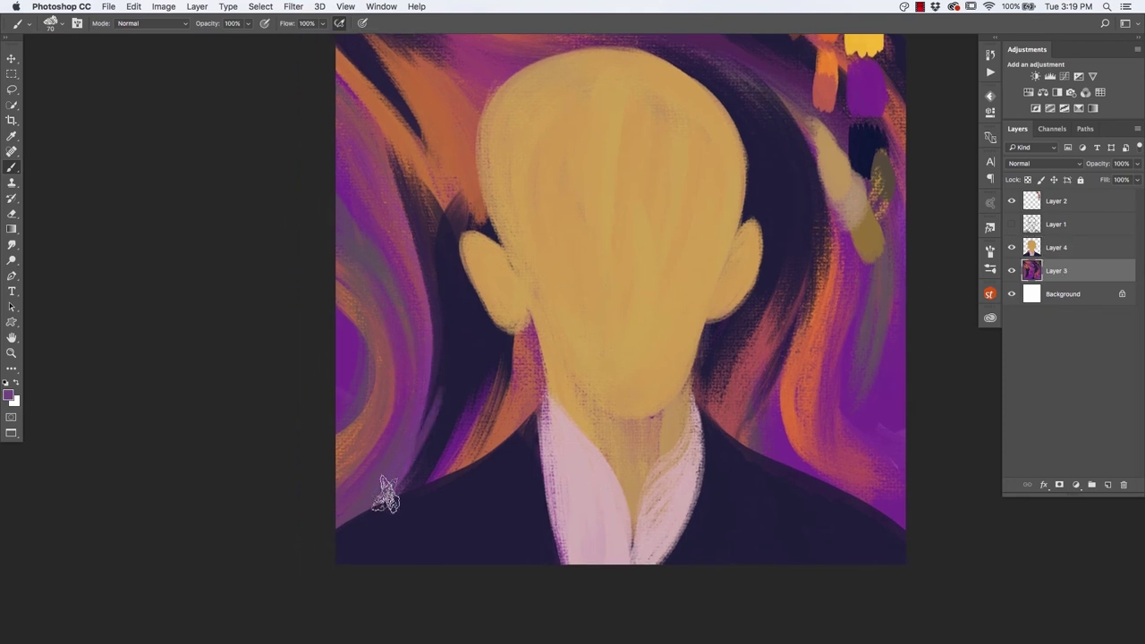
pyautogui.moveTo(430, 438)
pyautogui.mouseDown()
pyautogui.moveTo(439, 409)
pyautogui.moveTo(419, 460)
pyautogui.moveTo(451, 364)
pyautogui.mouseUp()
pyautogui.moveTo(409, 421)
pyautogui.mouseDown()
pyautogui.moveTo(427, 263)
pyautogui.moveTo(414, 244)
pyautogui.mouseUp()
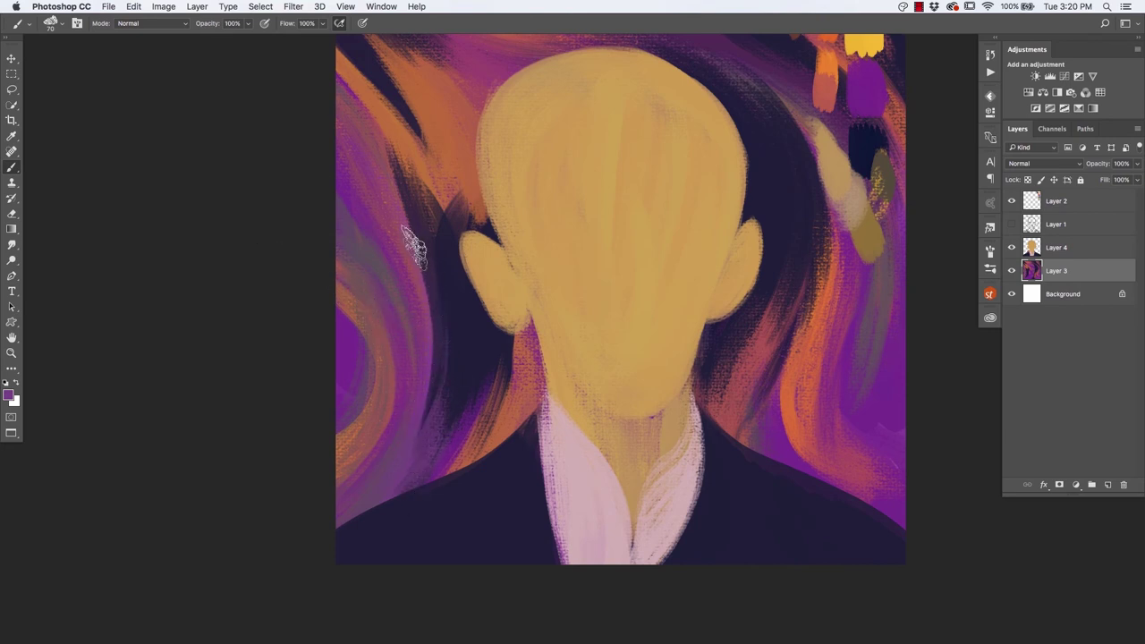
# Paint dark purple strokes along the curve left of the ear, then hide swatch Layer 2.
pyautogui.keyDown('alt'); pyautogui.click(461, 346); pyautogui.keyUp('alt')
pyautogui.moveTo(317, 435)
pyautogui.mouseDown()
pyautogui.moveTo(363, 301)
pyautogui.moveTo(322, 447)
pyautogui.moveTo(376, 376)
pyautogui.moveTo(377, 312)
pyautogui.moveTo(378, 378)
pyautogui.moveTo(370, 238)
pyautogui.moveTo(396, 312)
pyautogui.moveTo(385, 315)
pyautogui.moveTo(384, 338)
pyautogui.mouseUp()
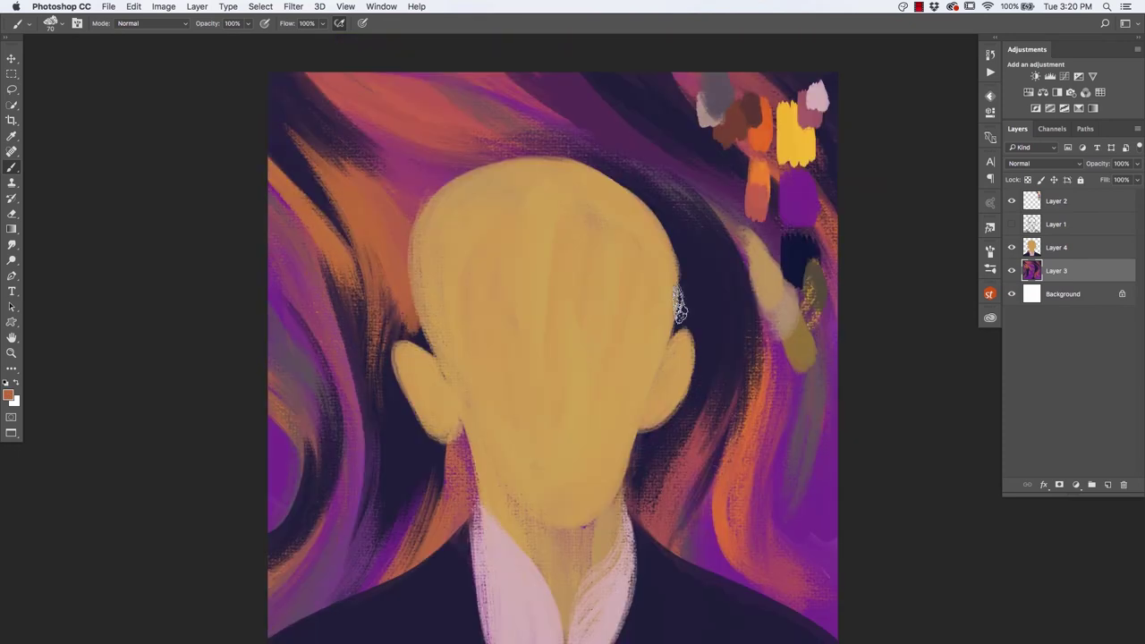
pyautogui.scroll(5, 598, 220)
pyautogui.hscroll(3, 598, 221)
pyautogui.click(1011, 201)
pyautogui.press('super+minus')
# On face Layer 4 with the sketch showing, paint both dark eyebrows.
pyautogui.click(1056, 247)
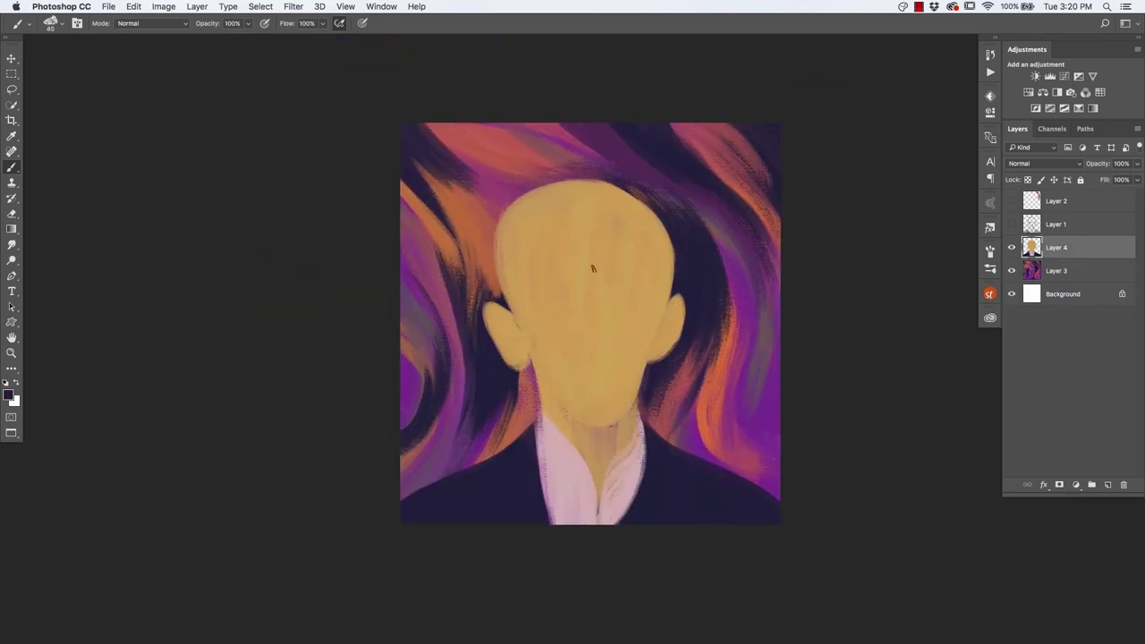
pyautogui.click(1011, 224)
pyautogui.moveTo(657, 292); pyautogui.dragTo(604, 298)
pyautogui.moveTo(583, 290)
pyautogui.mouseDown()
pyautogui.moveTo(522, 294)
pyautogui.moveTo(561, 313)
pyautogui.mouseUp()
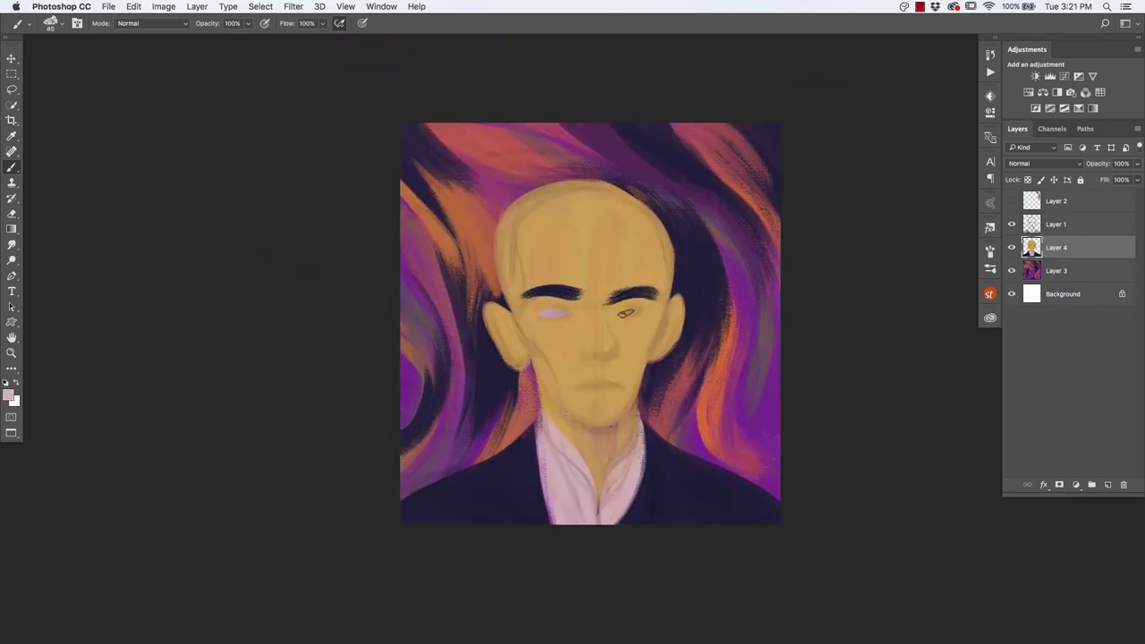
# Paint orange down the nose and as blush under the left eye.
pyautogui.scroll(2, 544, 299)
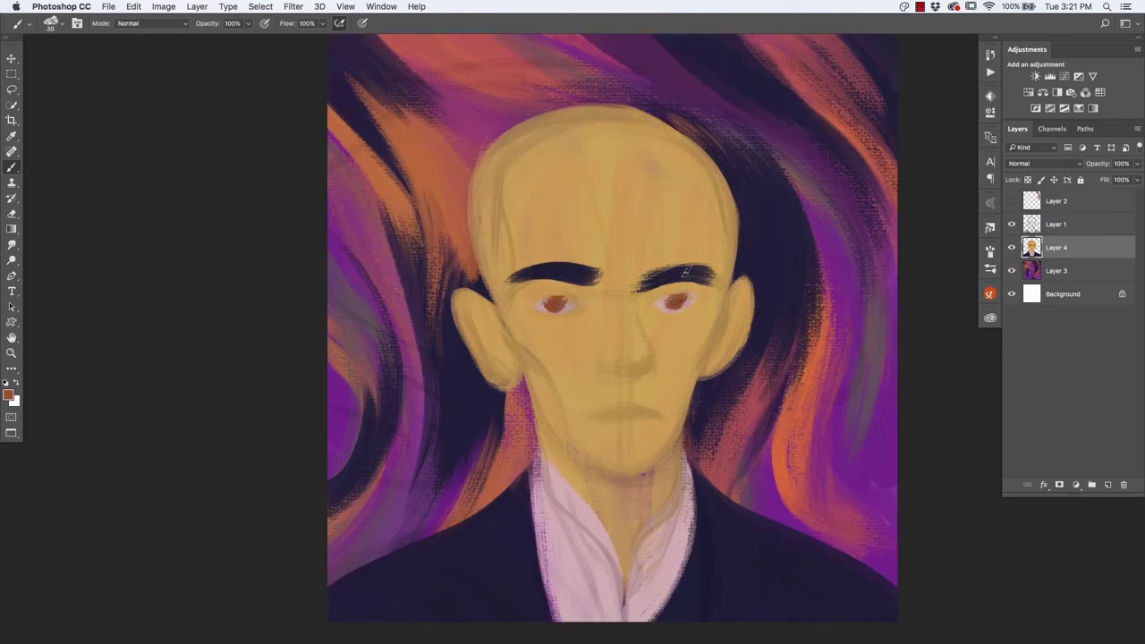
pyautogui.keyDown('alt'); pyautogui.click(842, 112); pyautogui.keyUp('alt')
pyautogui.moveTo(636, 304); pyautogui.dragTo(625, 372)
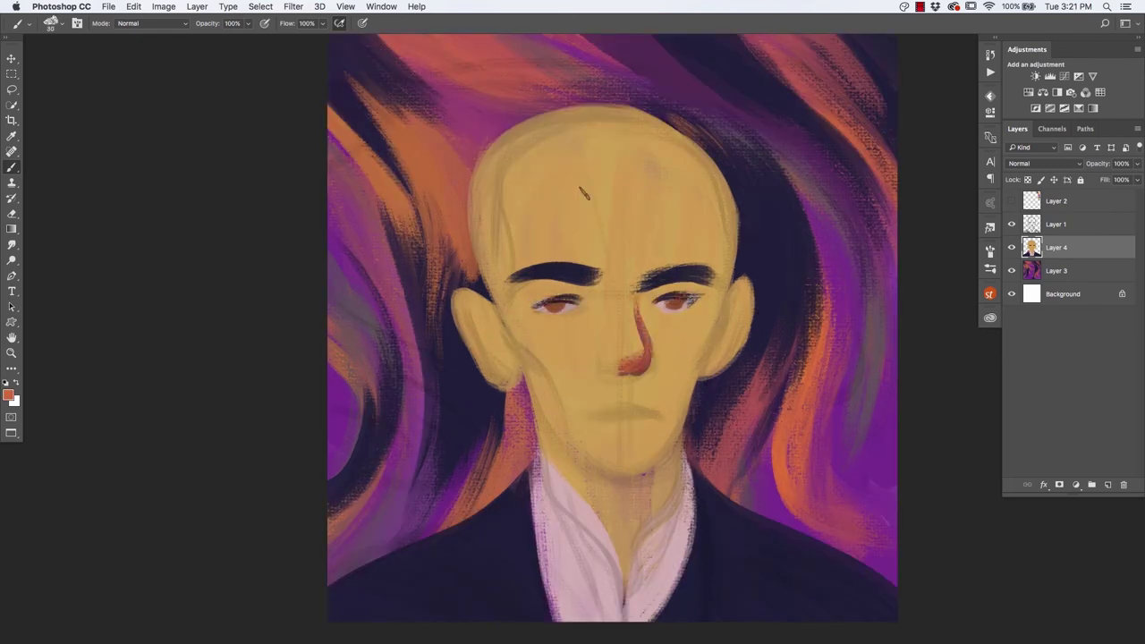
pyautogui.moveTo(636, 268); pyautogui.dragTo(622, 364)
pyautogui.moveTo(597, 286); pyautogui.dragTo(561, 329)
pyautogui.moveTo(653, 308); pyautogui.dragTo(676, 308)
pyautogui.hotkey('ctrl', 'alt', 'z')
pyautogui.hotkey('ctrl', 'alt', 'z')
pyautogui.hotkey('ctrl', 'alt', 'z')
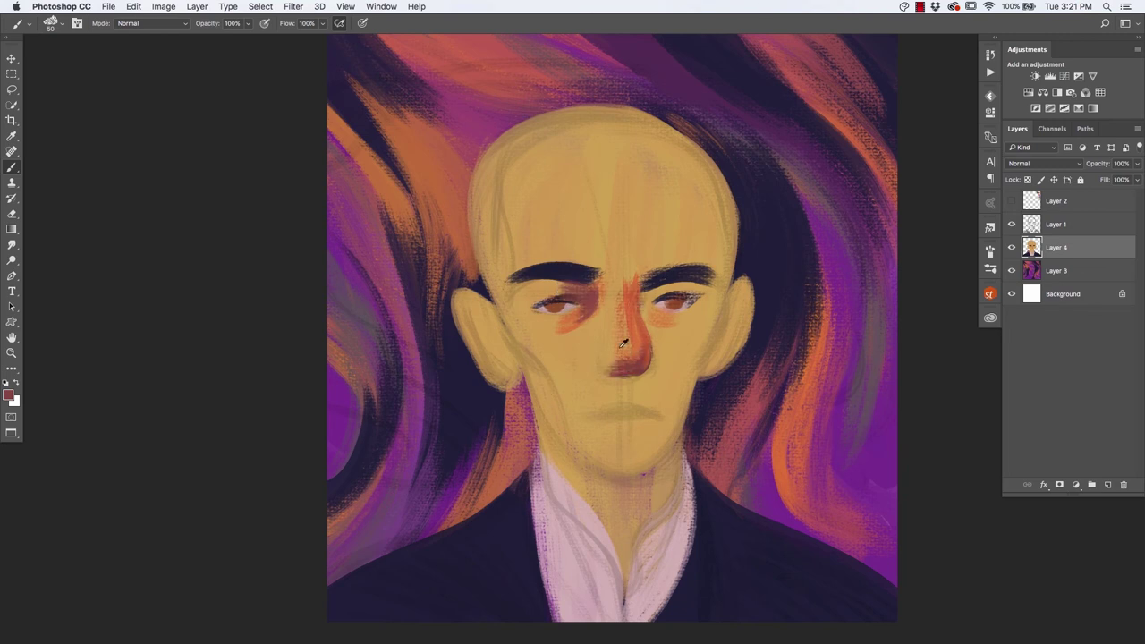
# Add a grey shadow beside the nose and cover the nose-bridge orange with tan skin tone.
pyautogui.press('d')
pyautogui.moveTo(586, 298); pyautogui.dragTo(590, 336)
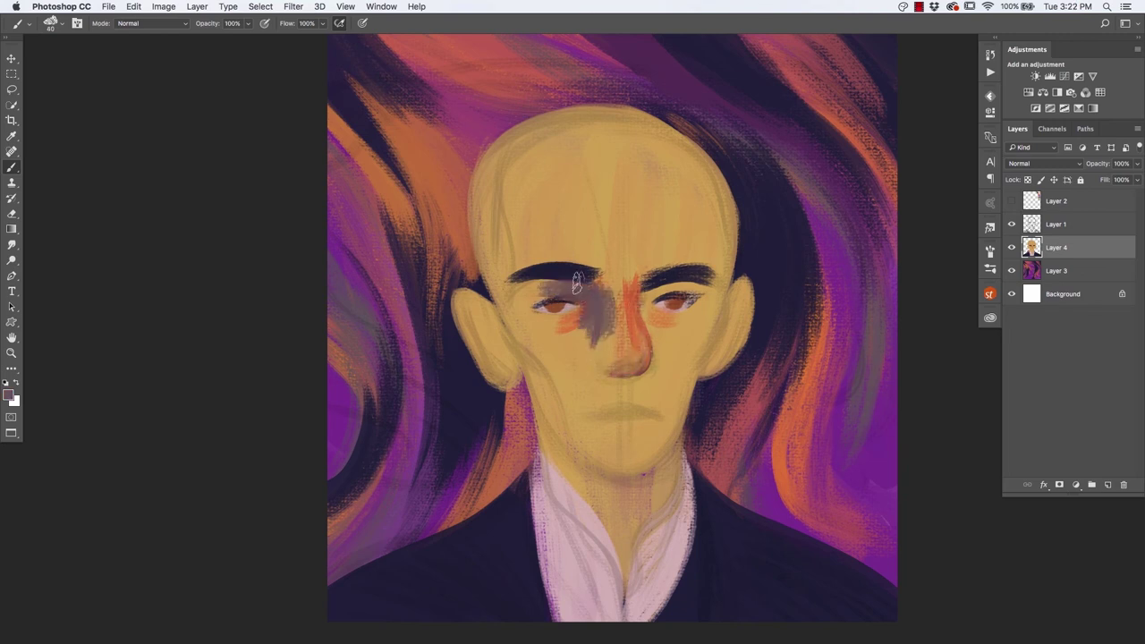
pyautogui.keyDown('alt'); pyautogui.click(594, 321); pyautogui.keyUp('alt')
pyautogui.keyDown('alt'); pyautogui.click(606, 292); pyautogui.keyUp('alt')
pyautogui.moveTo(626, 277); pyautogui.dragTo(626, 341)
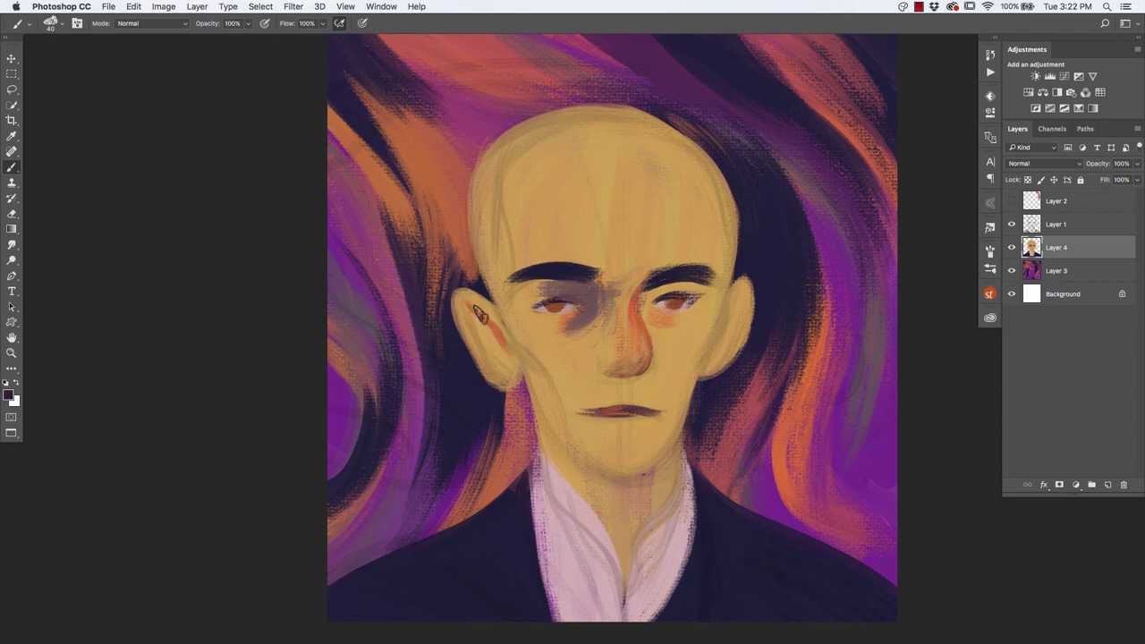
# Shade the right ear, nose, lower lip and chin reddish brown, then show swatch Layer 2.
pyautogui.keyDown('alt'); pyautogui.click(475, 318); pyautogui.keyUp('alt')
pyautogui.moveTo(734, 309); pyautogui.dragTo(726, 350)
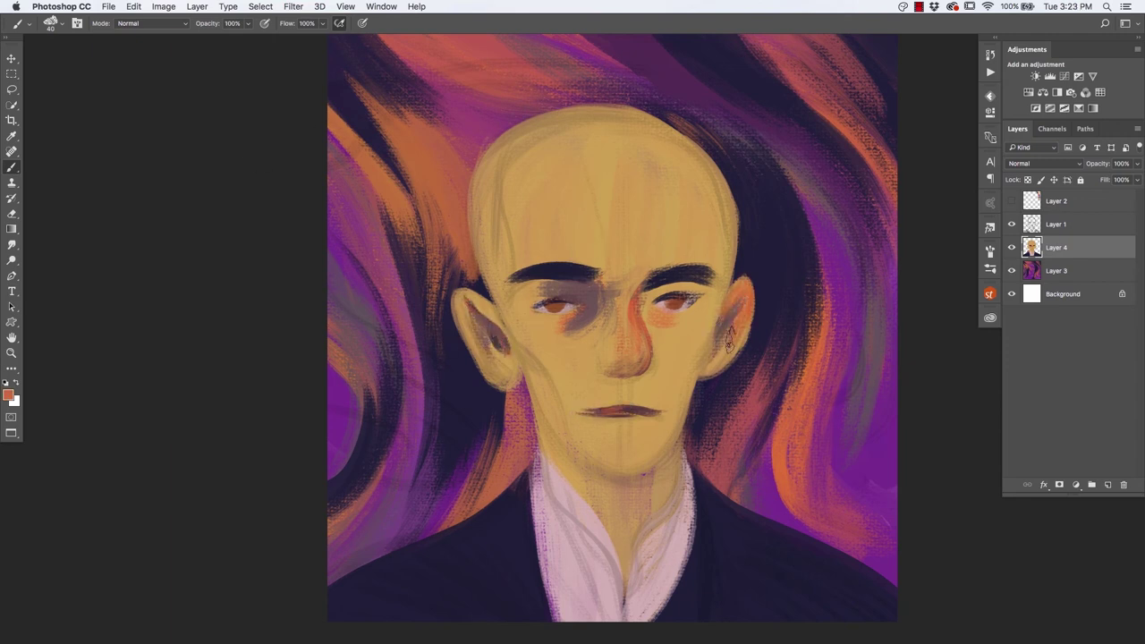
pyautogui.scroll(1, 472, 331)
pyautogui.moveTo(626, 333); pyautogui.dragTo(631, 382)
pyautogui.moveTo(615, 427); pyautogui.dragTo(640, 431)
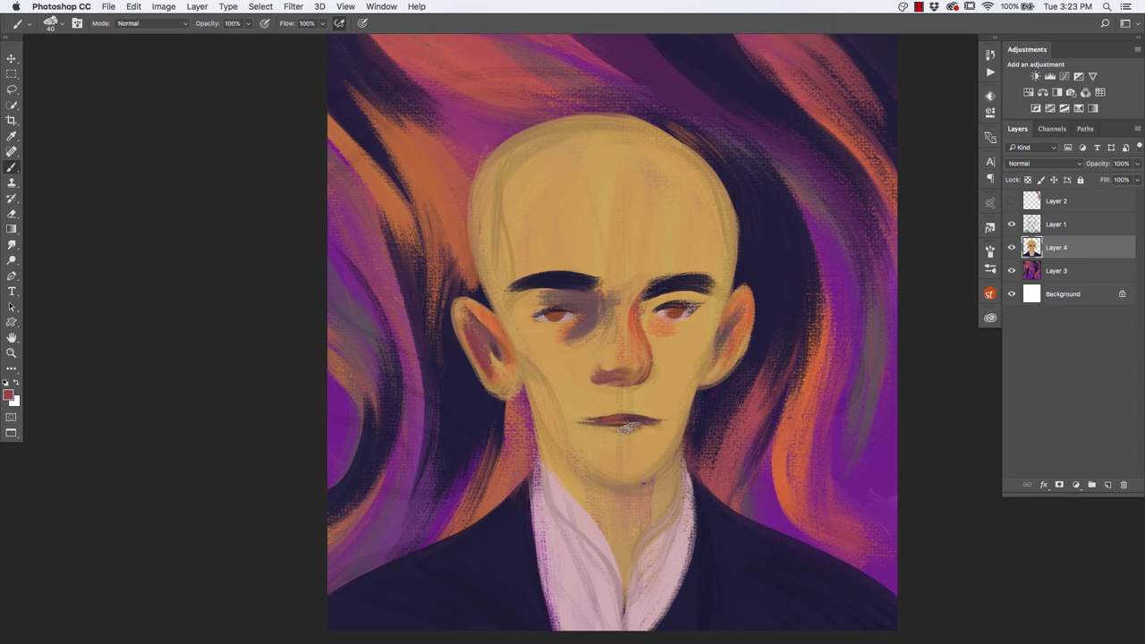
pyautogui.moveTo(597, 474); pyautogui.dragTo(662, 472)
pyautogui.moveTo(565, 458); pyautogui.dragTo(648, 490)
pyautogui.keyDown('alt'); pyautogui.click(651, 315); pyautogui.keyUp('alt')
pyautogui.click(1011, 200)
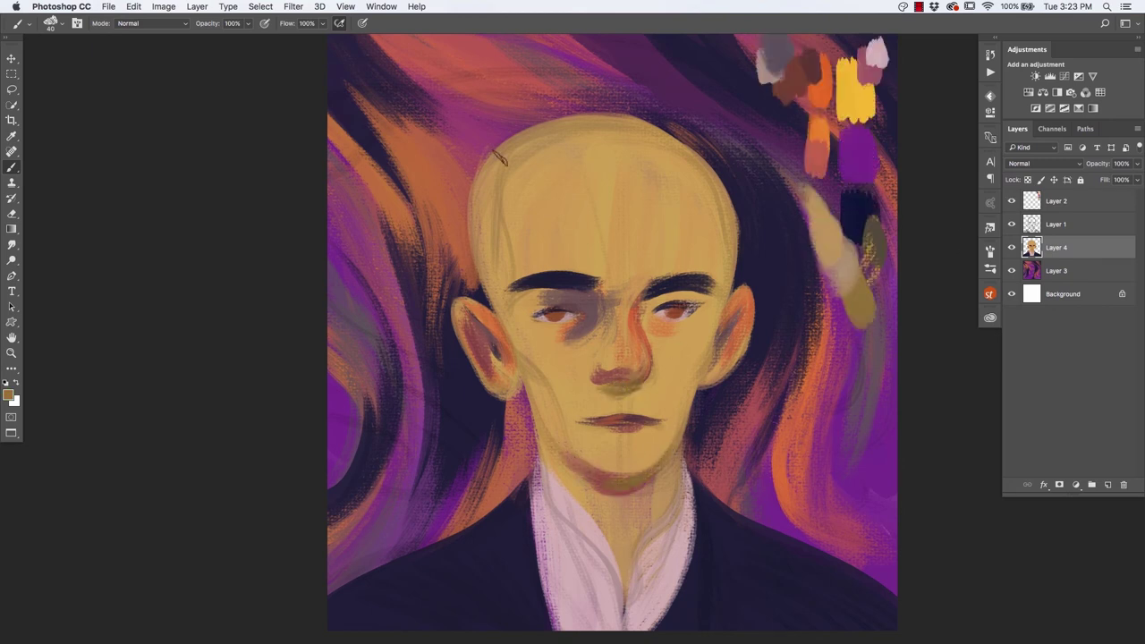
# Add white eye highlights, shade the face's left side and put purple shading on the right cheek.
pyautogui.press(']')
pyautogui.moveTo(655, 308); pyautogui.dragTo(677, 304)
pyautogui.moveTo(483, 170); pyautogui.dragTo(577, 456)
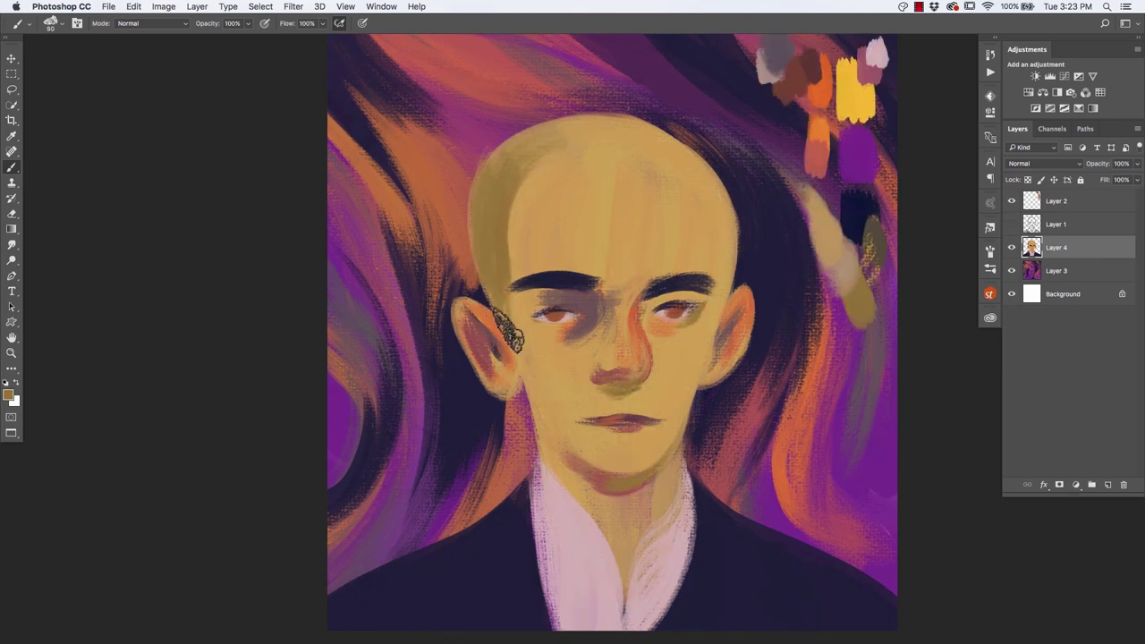
pyautogui.press(']')
pyautogui.press(']')
pyautogui.press(']')
pyautogui.moveTo(684, 394); pyautogui.dragTo(700, 295)
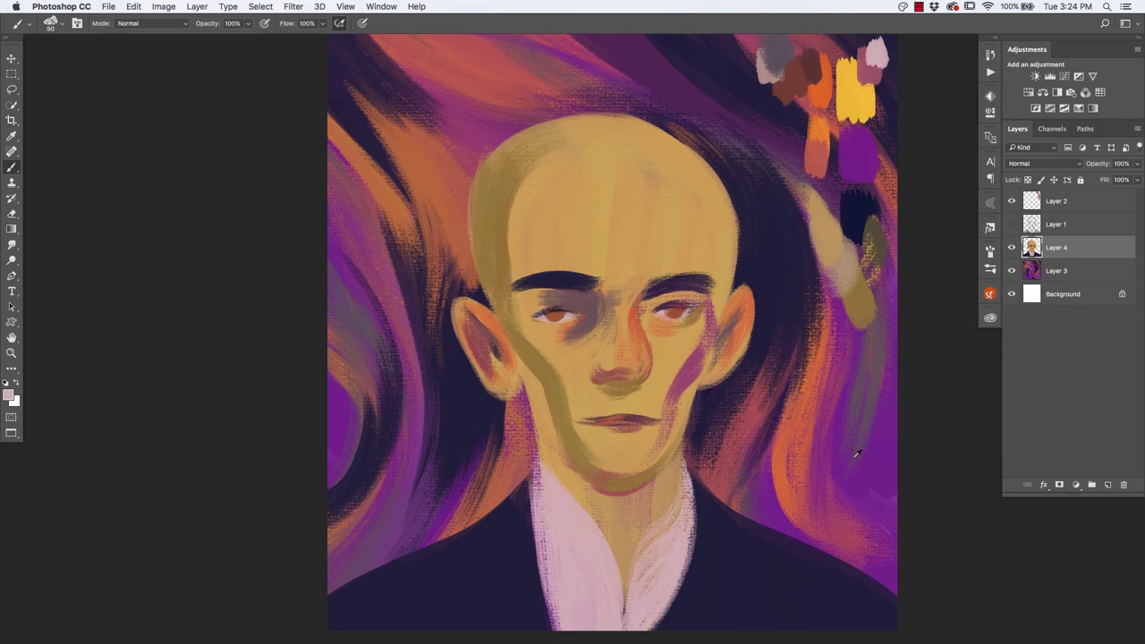
pyautogui.keyDown('alt'); pyautogui.click(435, 585); pyautogui.keyUp('alt')
pyautogui.keyDown('alt'); pyautogui.click(715, 256); pyautogui.keyUp('alt')
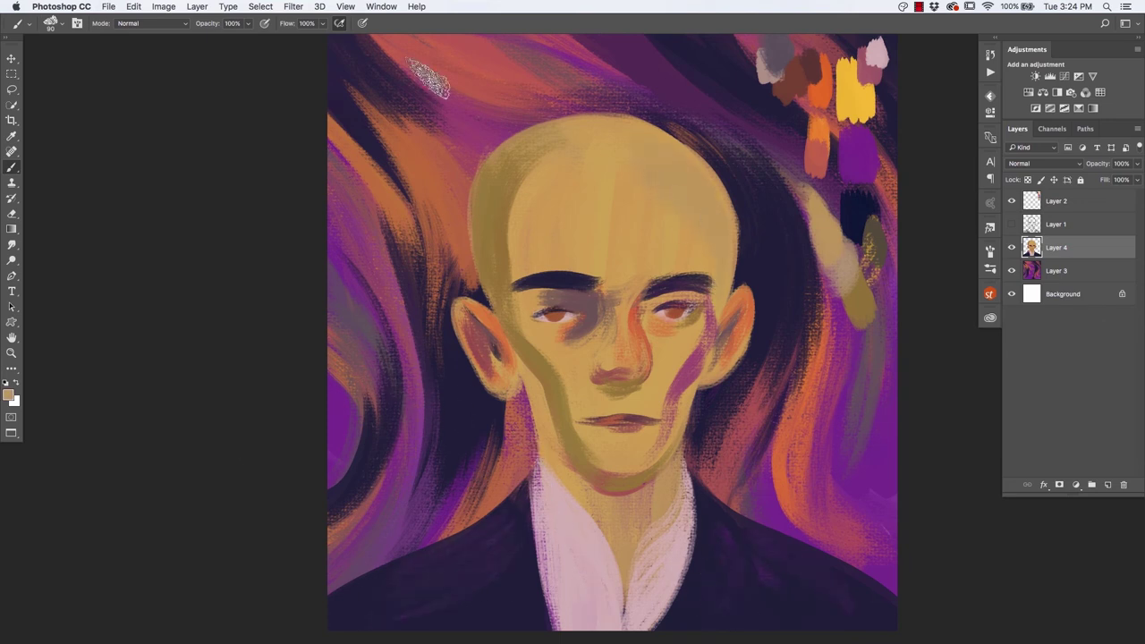
pyautogui.keyDown('alt'); pyautogui.click(588, 497); pyautogui.keyUp('alt')
pyautogui.press('[')
pyautogui.press('[')
pyautogui.press('[')
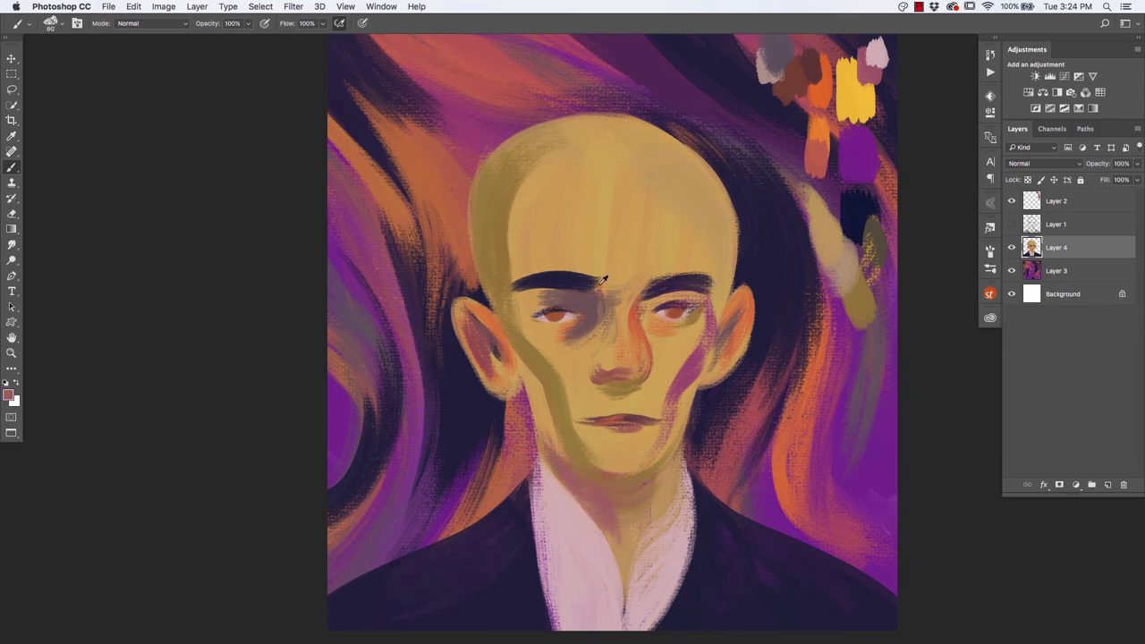
# Paint bright yellow highlights on the nose, cheek contour, brow and upper-left head.
pyautogui.keyDown('alt'); pyautogui.click(854, 89); pyautogui.keyUp('alt')
pyautogui.moveTo(633, 285); pyautogui.dragTo(619, 367)
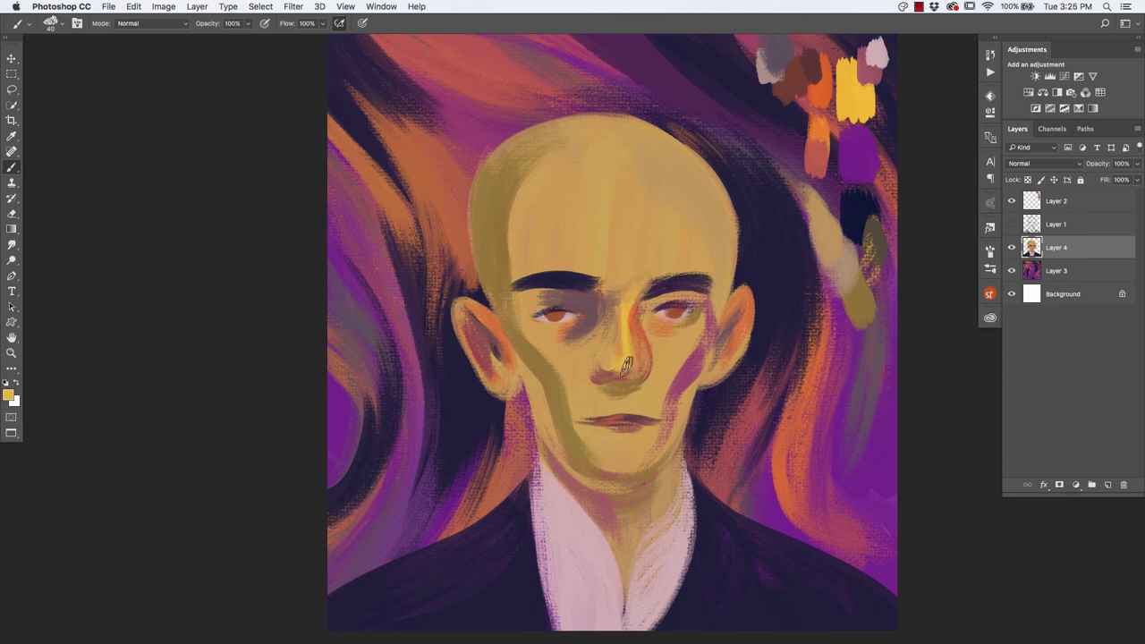
pyautogui.moveTo(637, 304); pyautogui.dragTo(599, 371)
pyautogui.moveTo(510, 295); pyautogui.dragTo(564, 394)
pyautogui.moveTo(630, 266); pyautogui.dragTo(716, 259)
pyautogui.moveTo(565, 136); pyautogui.dragTo(502, 254)
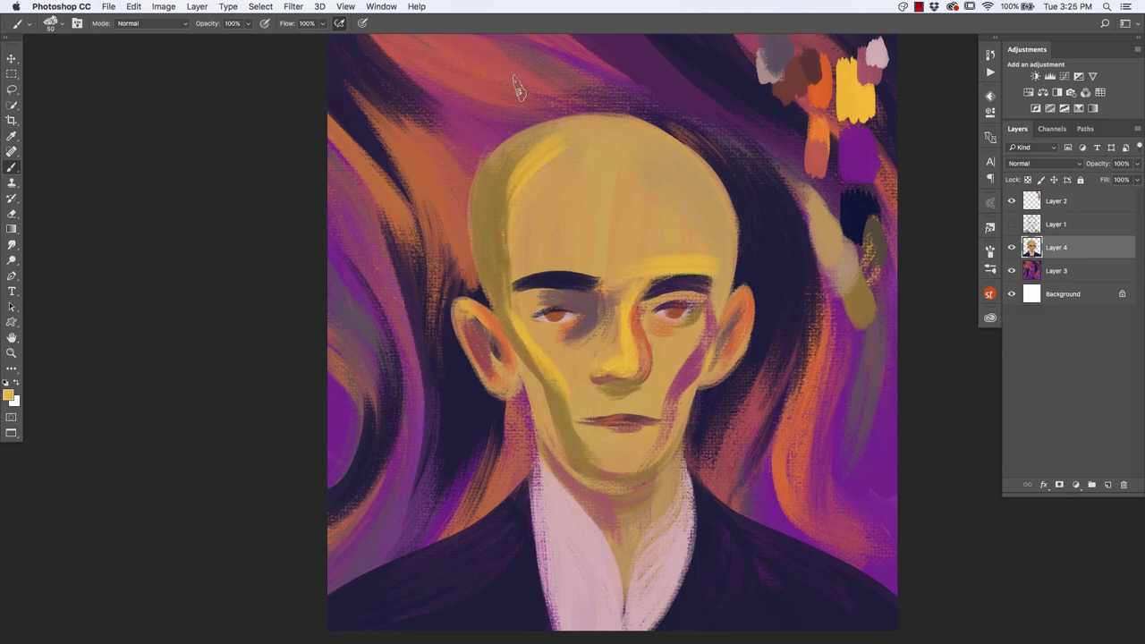
# Add a faint forehead wrinkle and darken both eyebrows.
pyautogui.moveTo(608, 241); pyautogui.dragTo(657, 240)
pyautogui.keyDown('alt'); pyautogui.click(658, 285); pyautogui.keyUp('alt')
pyautogui.moveTo(644, 285); pyautogui.dragTo(724, 272)
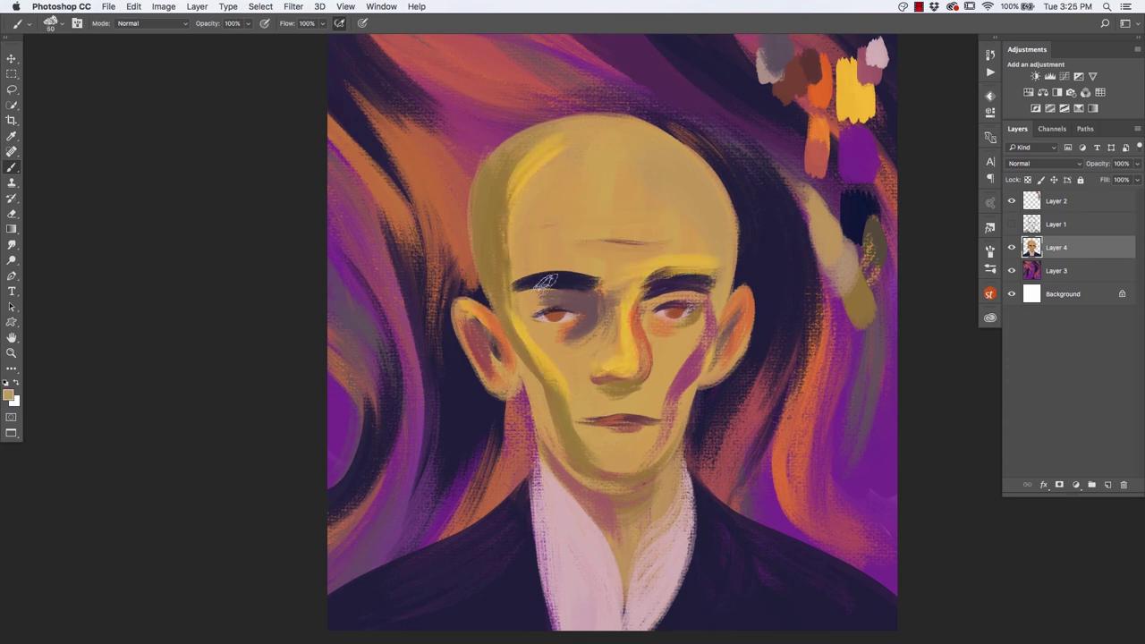
pyautogui.moveTo(536, 285); pyautogui.dragTo(604, 272)
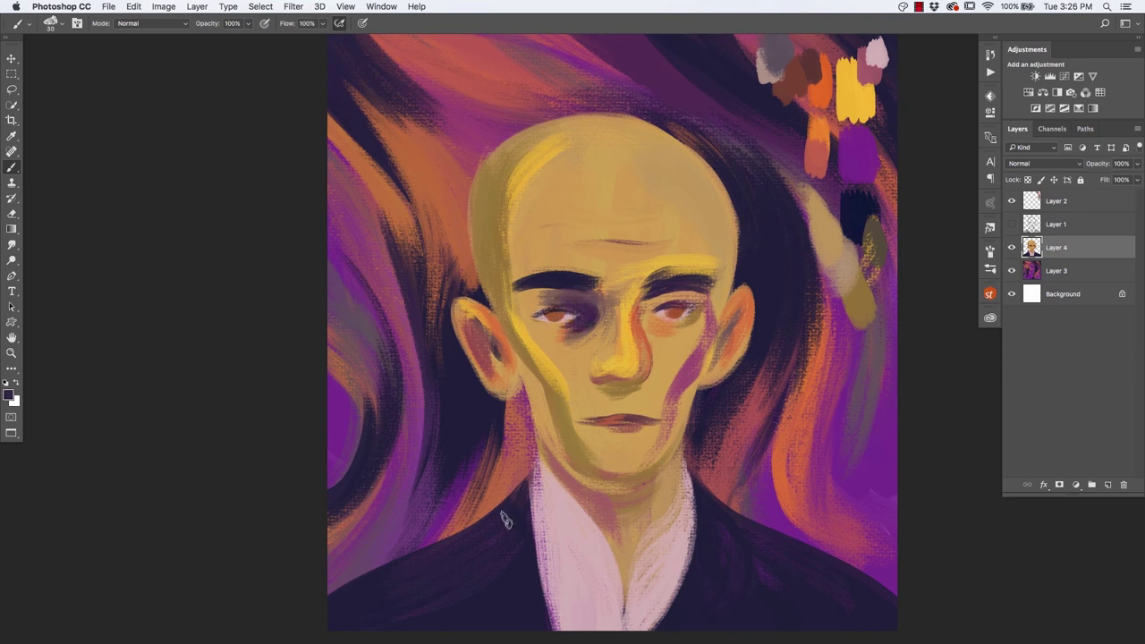
# Hide swatch Layer 2, briefly toggle background Layer 3, and add Layer 5 above it.
pyautogui.keyDown('ctrl'); pyautogui.keyDown('alt'); pyautogui.click(494, 467); pyautogui.keyUp('alt'); pyautogui.keyUp('ctrl')
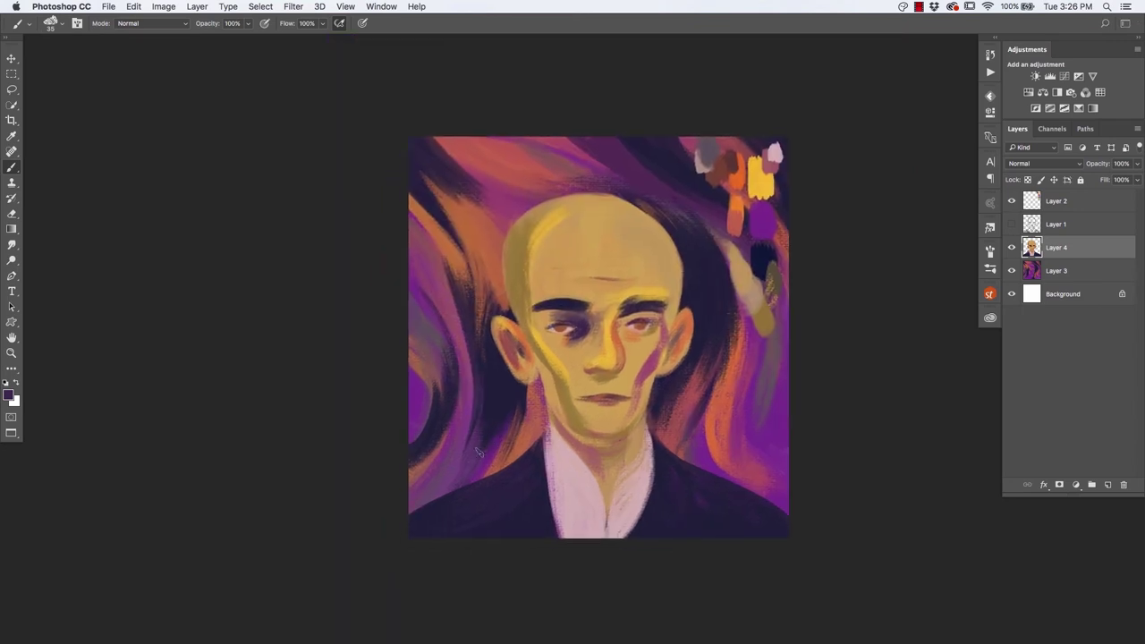
pyautogui.click(1011, 201)
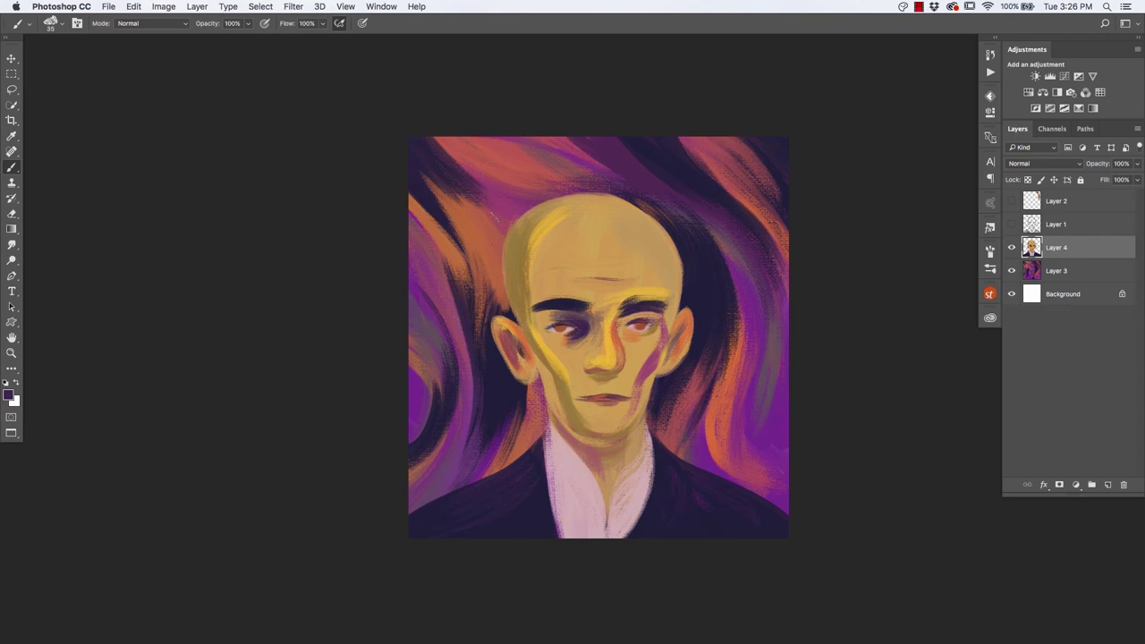
pyautogui.click(1031, 273)
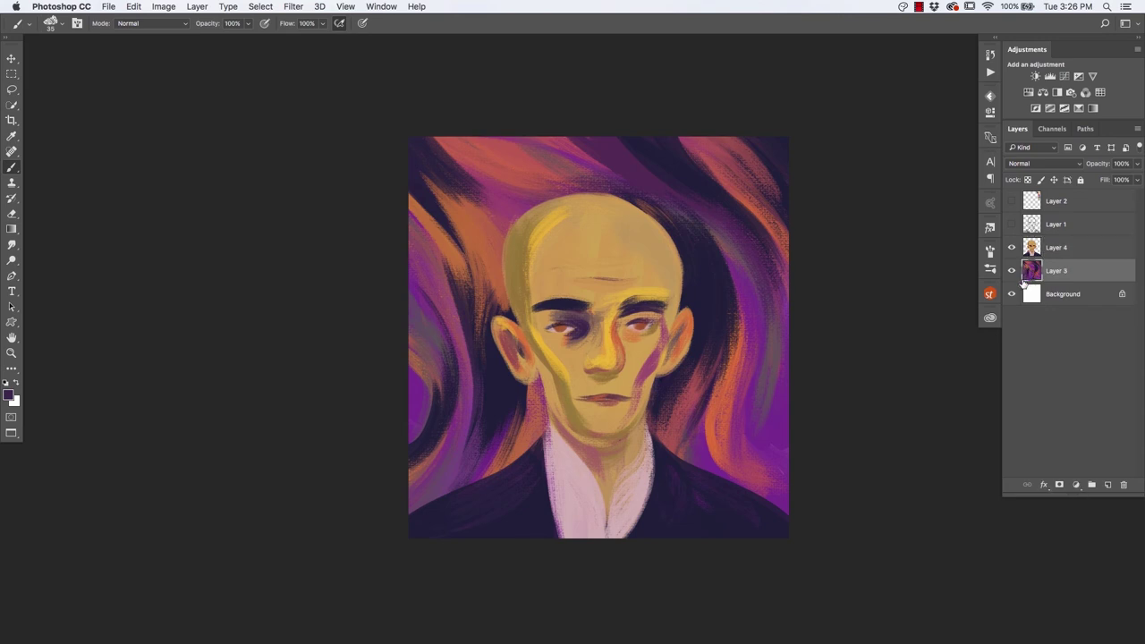
pyautogui.click(1011, 271)
pyautogui.click(1107, 485)
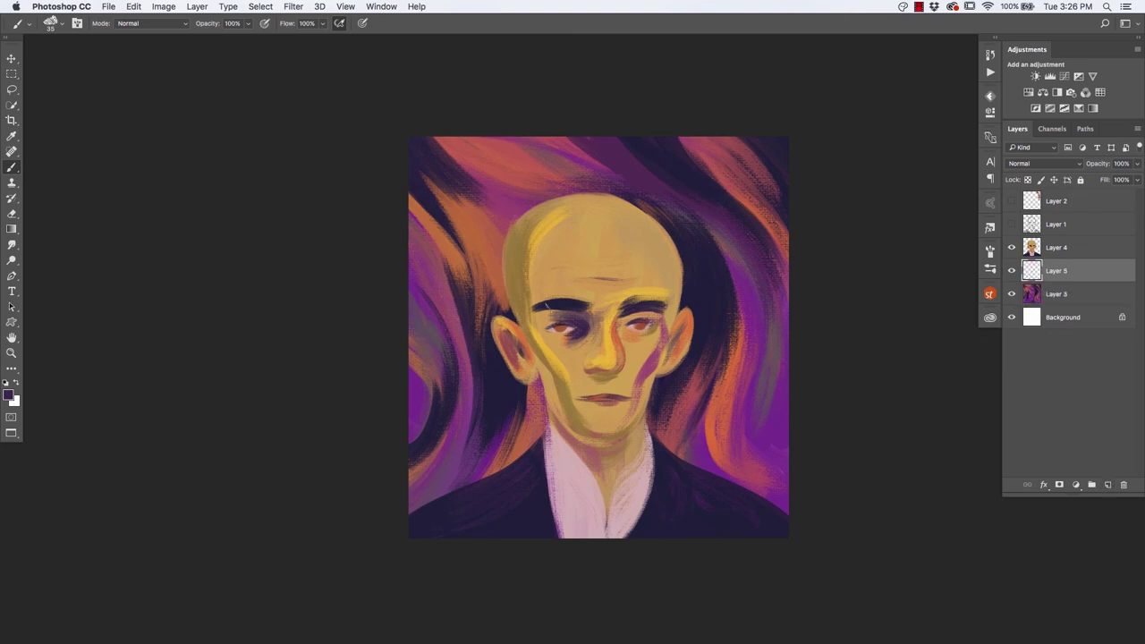
# Set Layer 5 to Hue mode and paint violet over the orange background streaks with a 150 brush.
pyautogui.click(1017, 170)
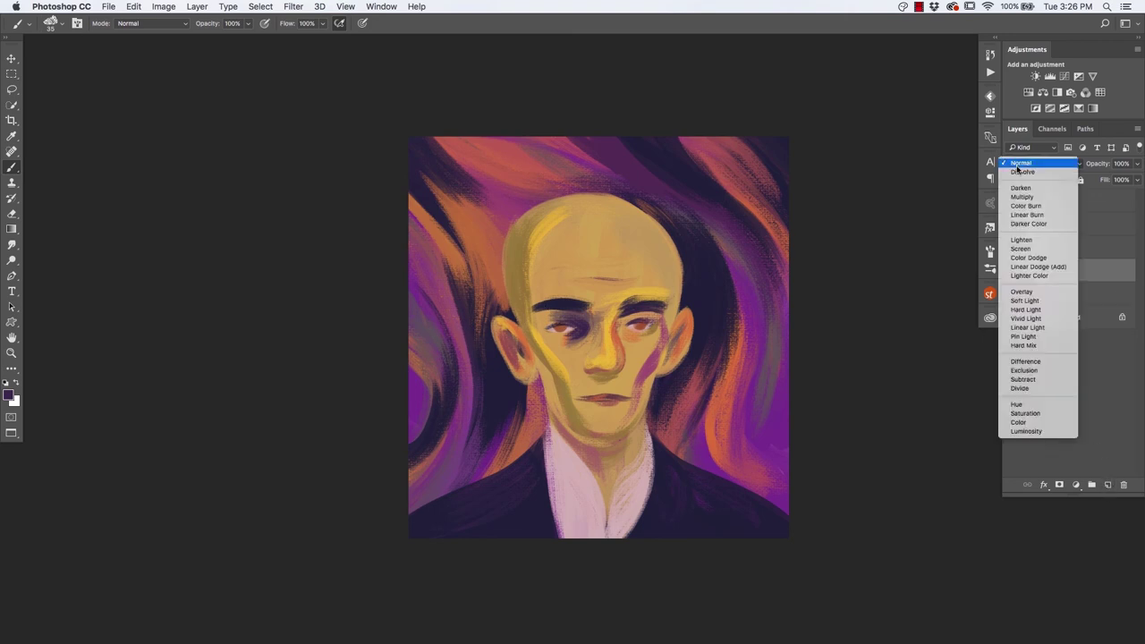
pyautogui.click(1018, 403)
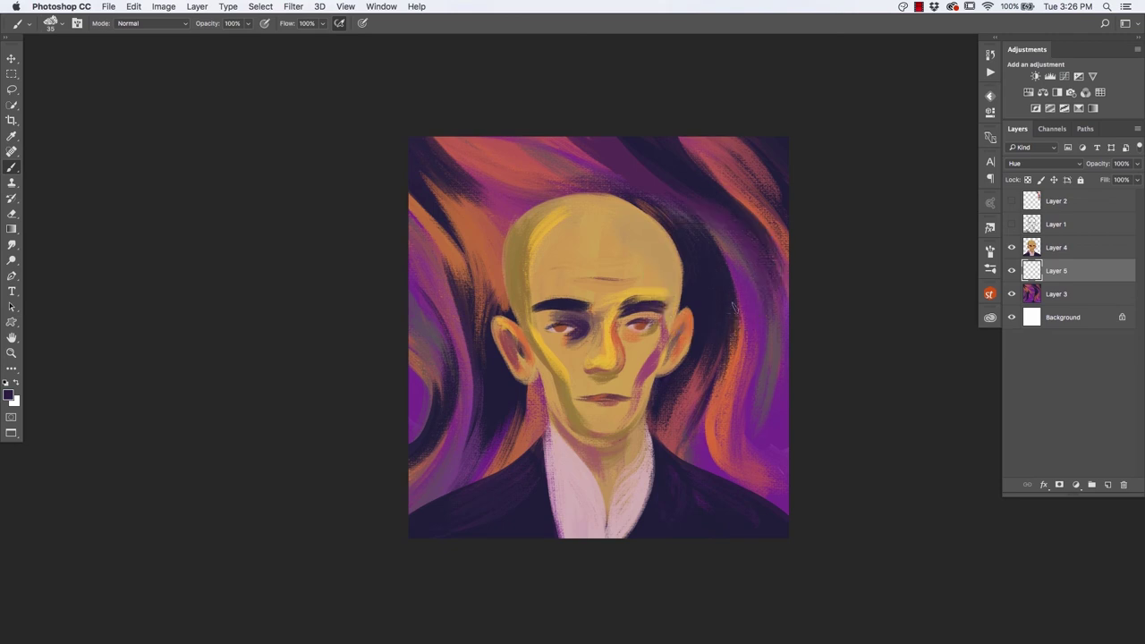
pyautogui.press(']')
pyautogui.press(']')
pyautogui.press(']')
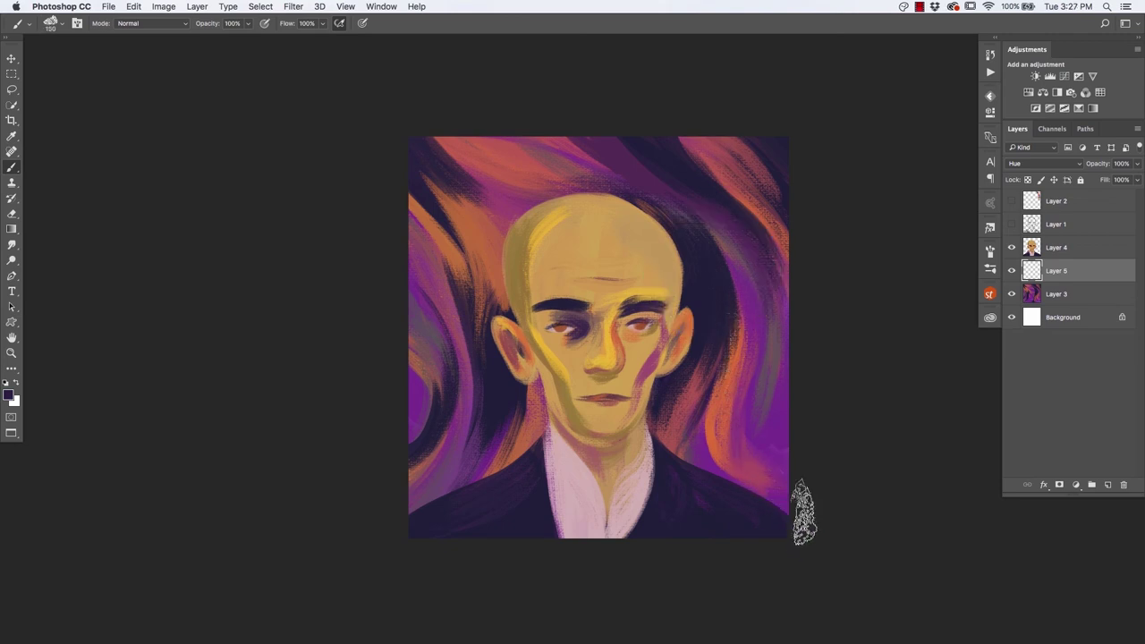
pyautogui.moveTo(787, 474)
pyautogui.mouseDown()
pyautogui.moveTo(724, 443)
pyautogui.moveTo(739, 418)
pyautogui.mouseUp()
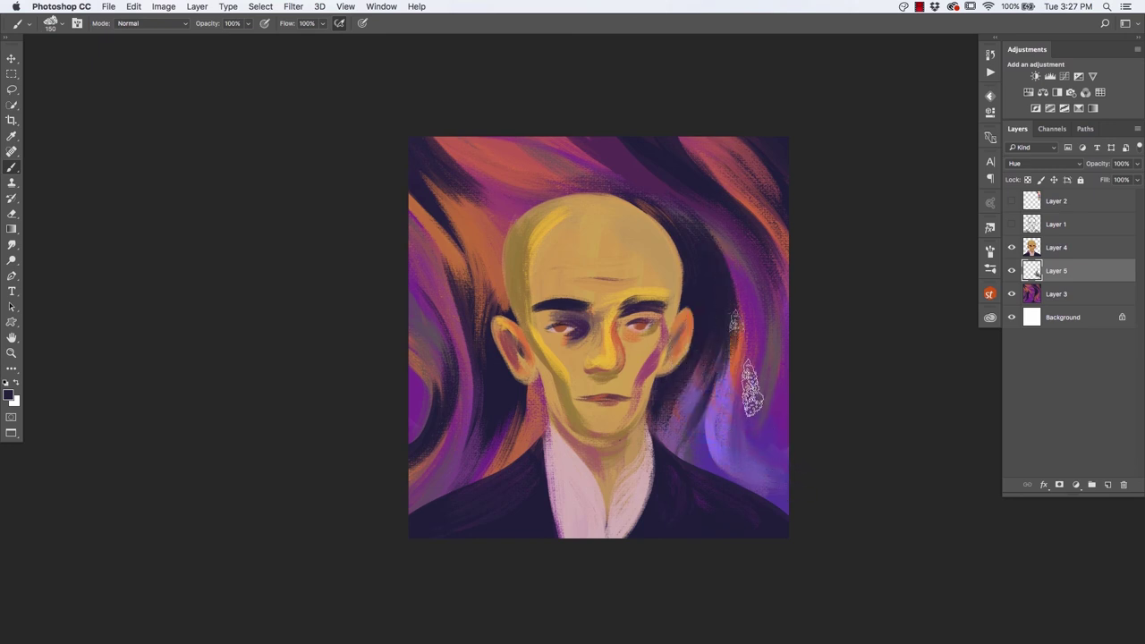
pyautogui.moveTo(760, 383); pyautogui.dragTo(741, 184)
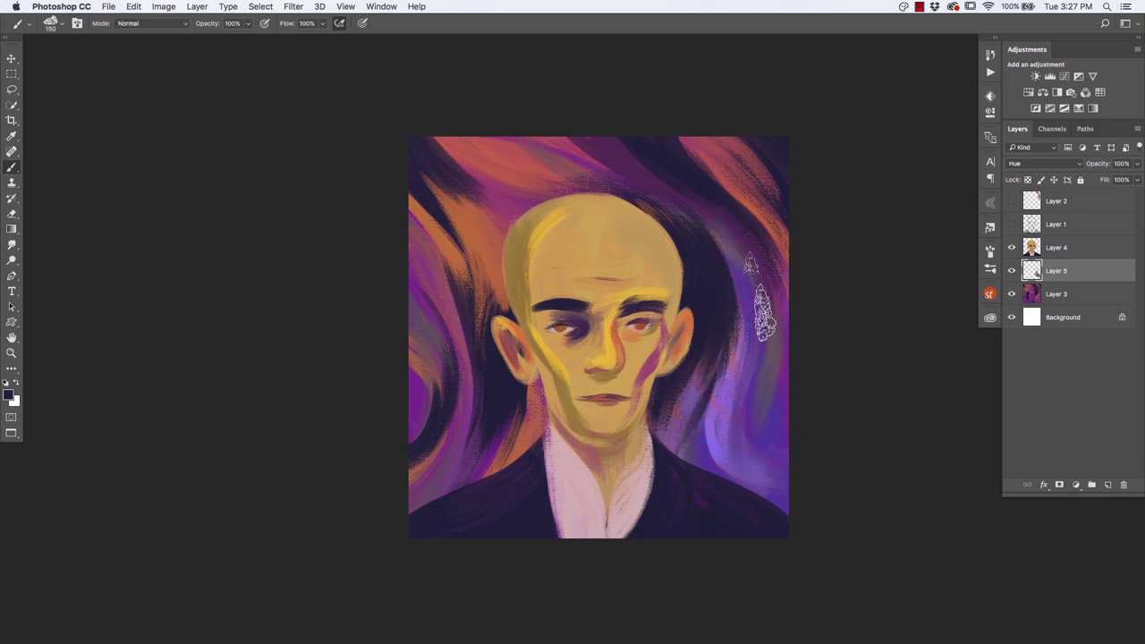
pyautogui.moveTo(785, 266); pyautogui.dragTo(703, 128)
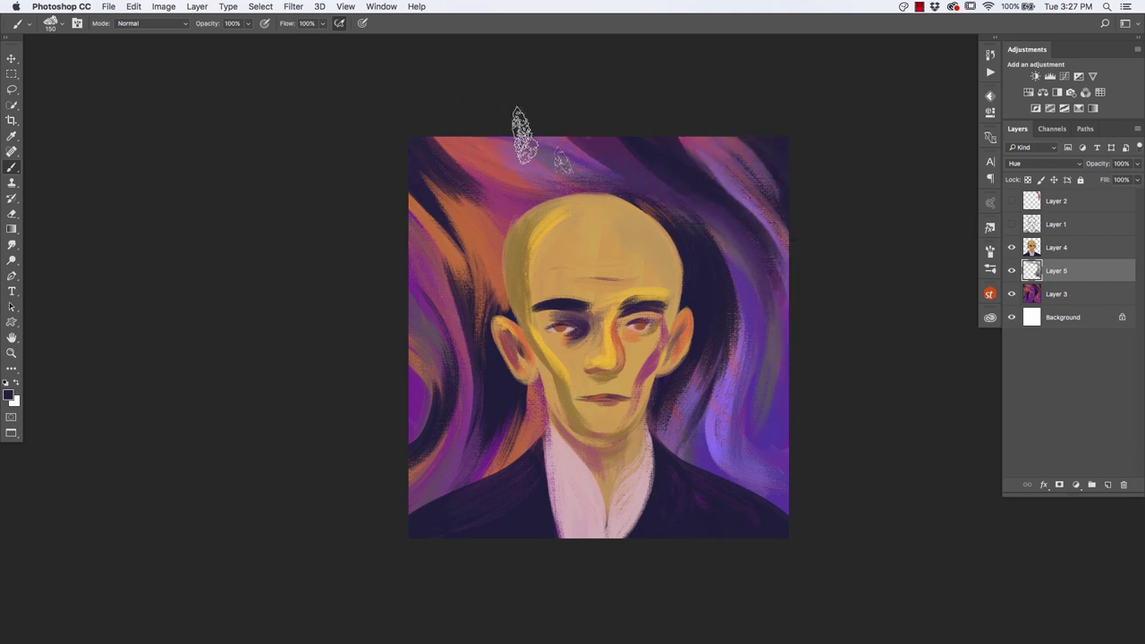
pyautogui.moveTo(510, 179); pyautogui.dragTo(390, 108)
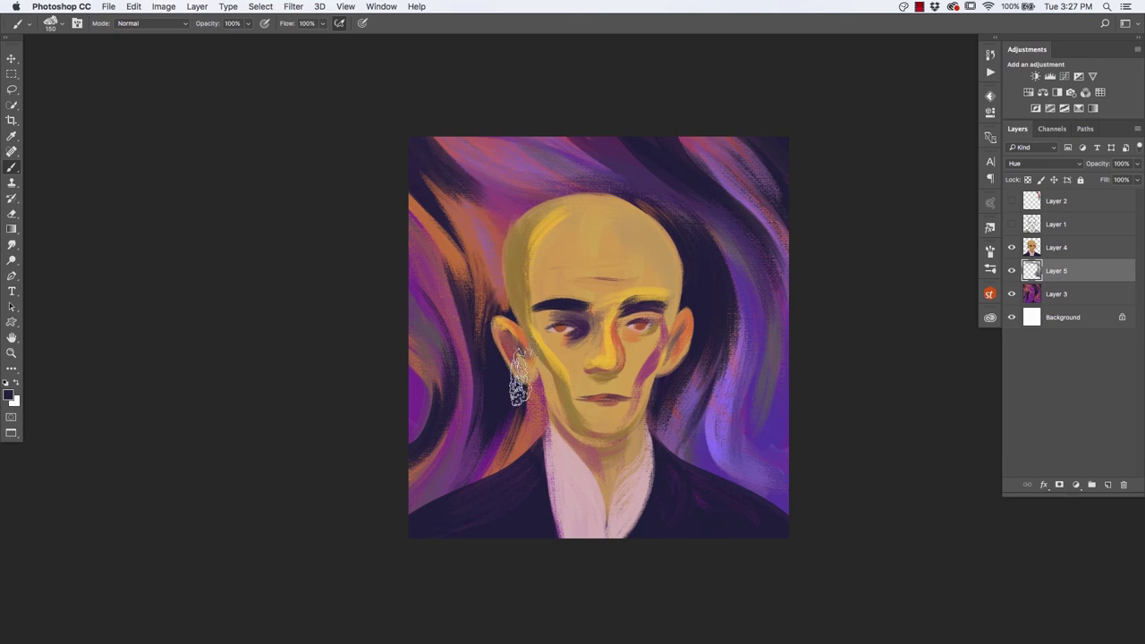
pyautogui.moveTo(416, 465)
pyautogui.mouseDown()
pyautogui.moveTo(511, 447)
pyautogui.moveTo(421, 472)
pyautogui.moveTo(447, 472)
pyautogui.moveTo(461, 367)
pyautogui.moveTo(409, 396)
pyautogui.moveTo(388, 472)
pyautogui.moveTo(408, 421)
pyautogui.moveTo(400, 255)
pyautogui.moveTo(429, 319)
pyautogui.moveTo(396, 179)
pyautogui.moveTo(414, 166)
pyautogui.moveTo(499, 284)
pyautogui.moveTo(486, 237)
pyautogui.moveTo(417, 205)
pyautogui.moveTo(417, 238)
pyautogui.moveTo(469, 206)
pyautogui.moveTo(498, 246)
pyautogui.moveTo(496, 311)
pyautogui.moveTo(439, 304)
pyautogui.moveTo(501, 440)
pyautogui.mouseUp()
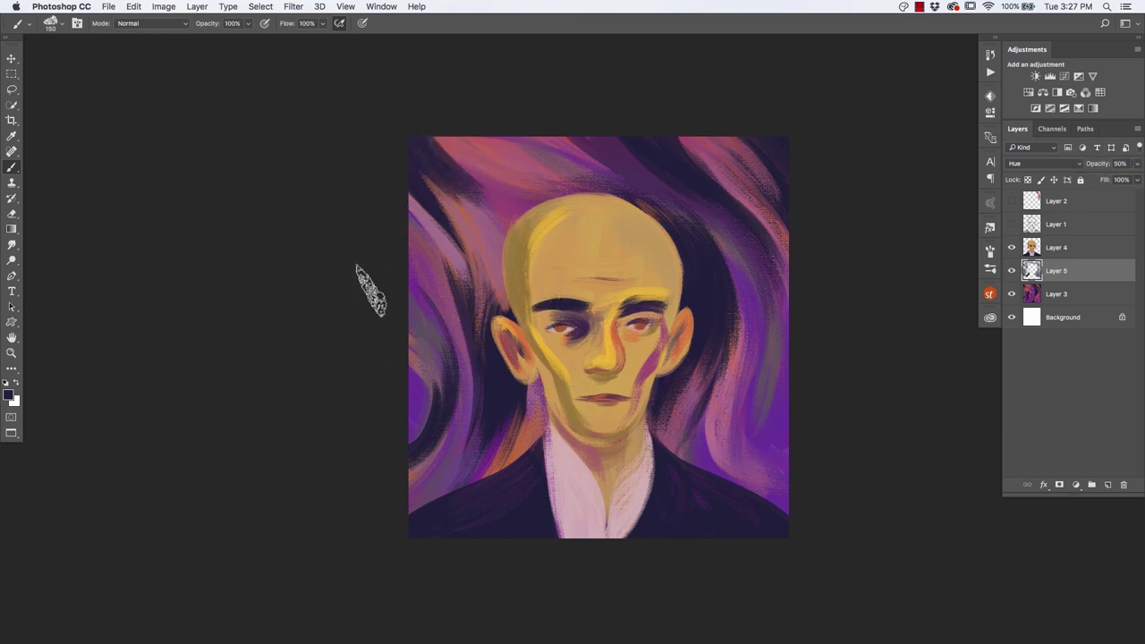
# Add Layer 6 above face Layer 4 and set its blend mode to Overlay.
pyautogui.hotkey('alt', ']')
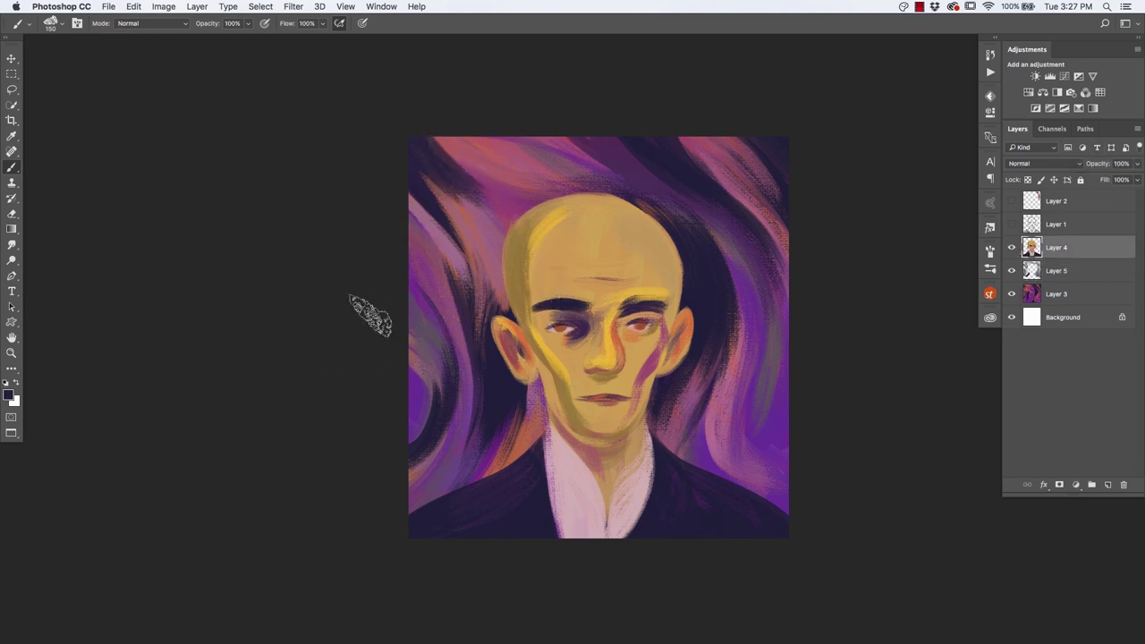
pyautogui.click(1107, 485)
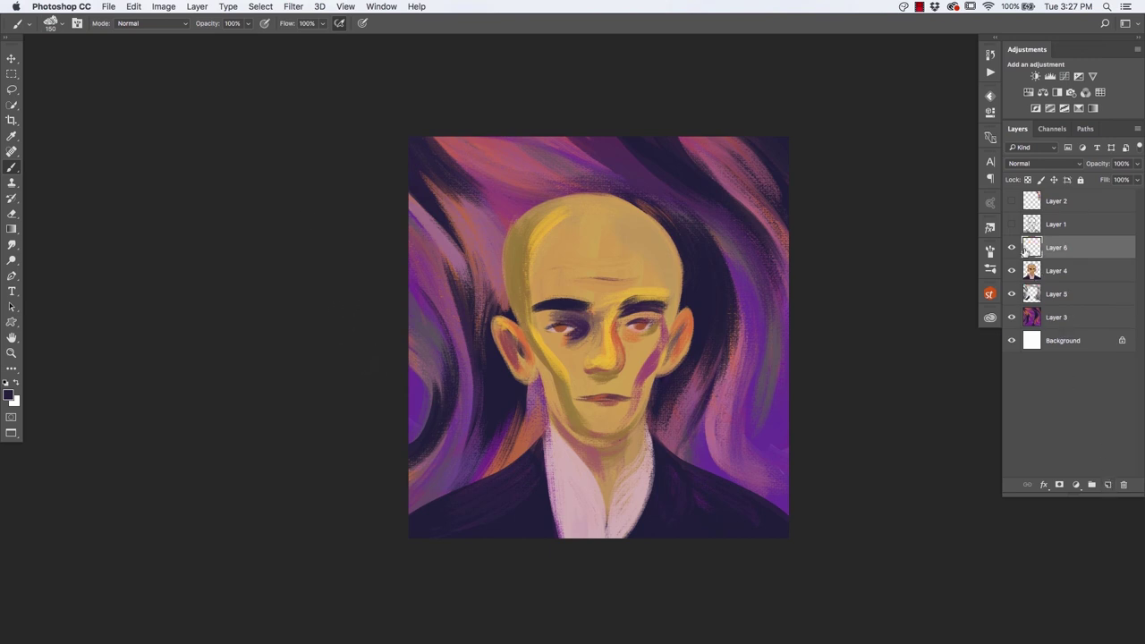
pyautogui.click(1014, 167)
pyautogui.click(1017, 294)
# Glaze ear-sampled orange over the forehead and a lighter pink stroke along the shirt's left edge.
pyautogui.keyDown('alt'); pyautogui.click(615, 346); pyautogui.keyUp('alt')
pyautogui.keyDown('alt'); pyautogui.click(690, 316); pyautogui.keyUp('alt')
pyautogui.moveTo(663, 314)
pyautogui.mouseDown()
pyautogui.moveTo(642, 234)
pyautogui.moveTo(666, 295)
pyautogui.mouseUp()
pyautogui.moveTo(639, 219)
pyautogui.mouseDown()
pyautogui.moveTo(675, 286)
pyautogui.moveTo(670, 304)
pyautogui.moveTo(649, 236)
pyautogui.moveTo(596, 225)
pyautogui.moveTo(661, 249)
pyautogui.moveTo(605, 217)
pyautogui.moveTo(603, 251)
pyautogui.moveTo(661, 263)
pyautogui.mouseUp()
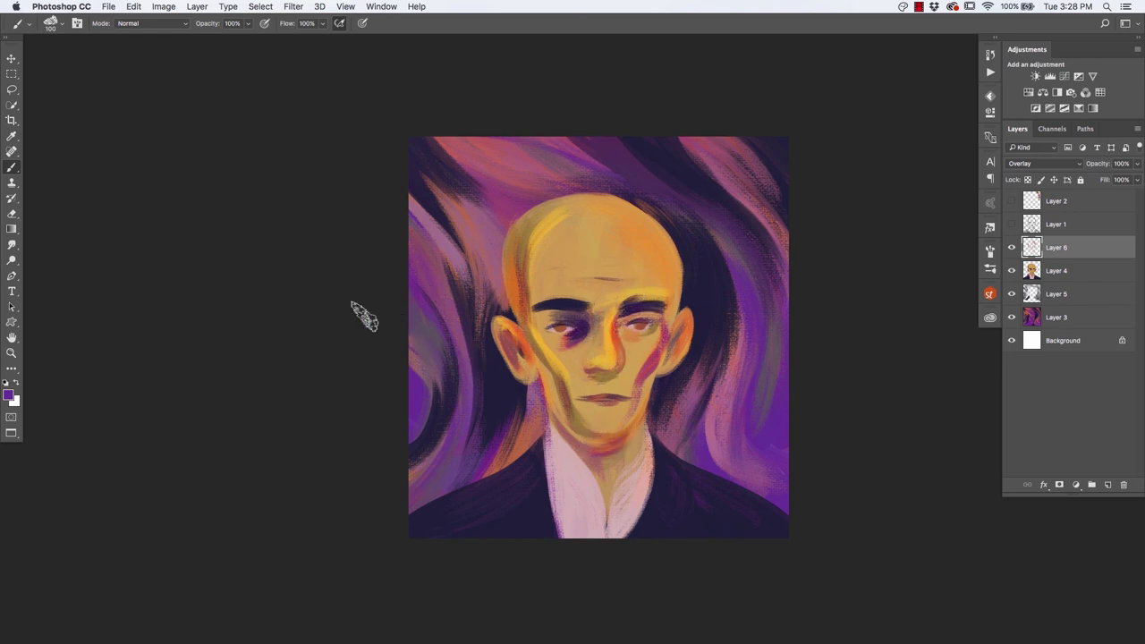
pyautogui.moveTo(550, 452); pyautogui.dragTo(564, 536)
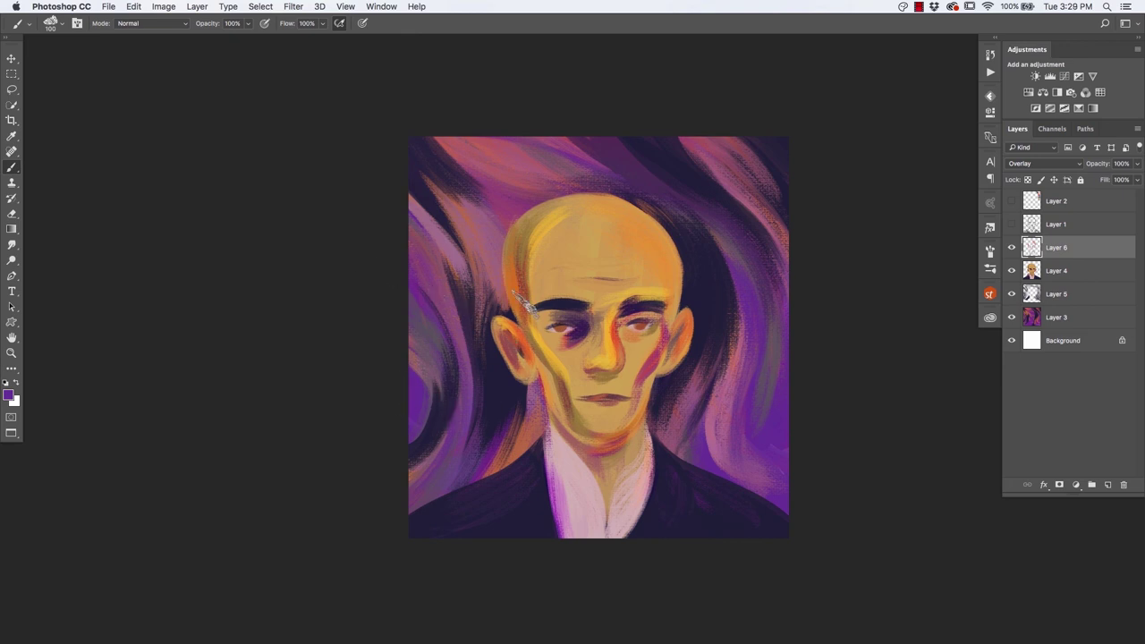
# On Layer 3, extend the top orange streak and darken the background right of the head purple.
pyautogui.click(1036, 324)
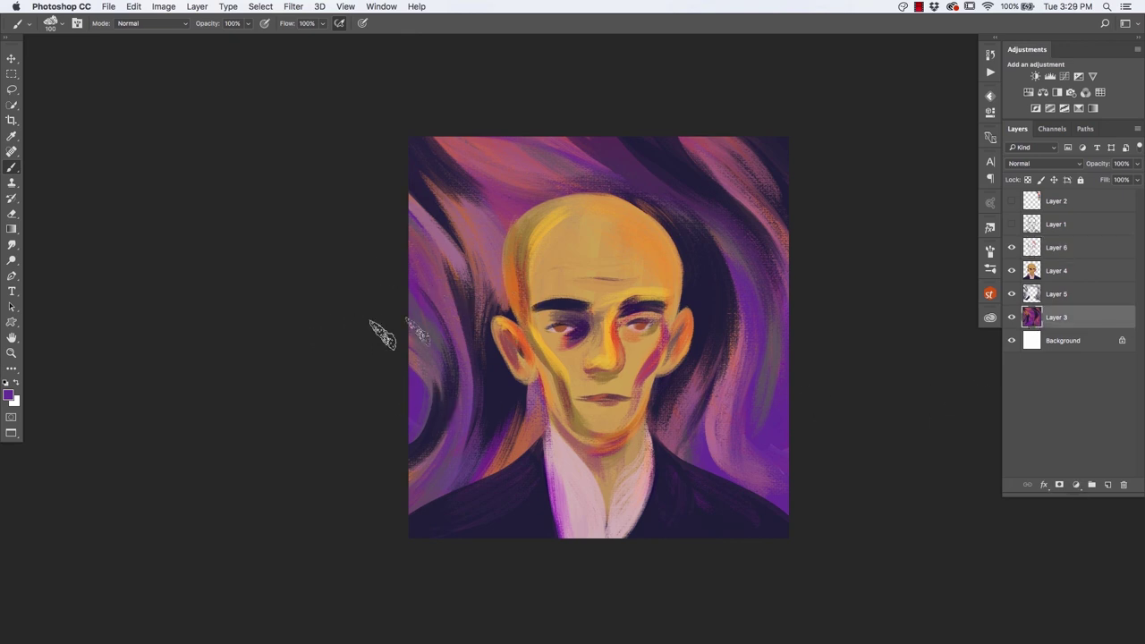
pyautogui.keyDown('alt'); pyautogui.click(646, 140); pyautogui.keyUp('alt')
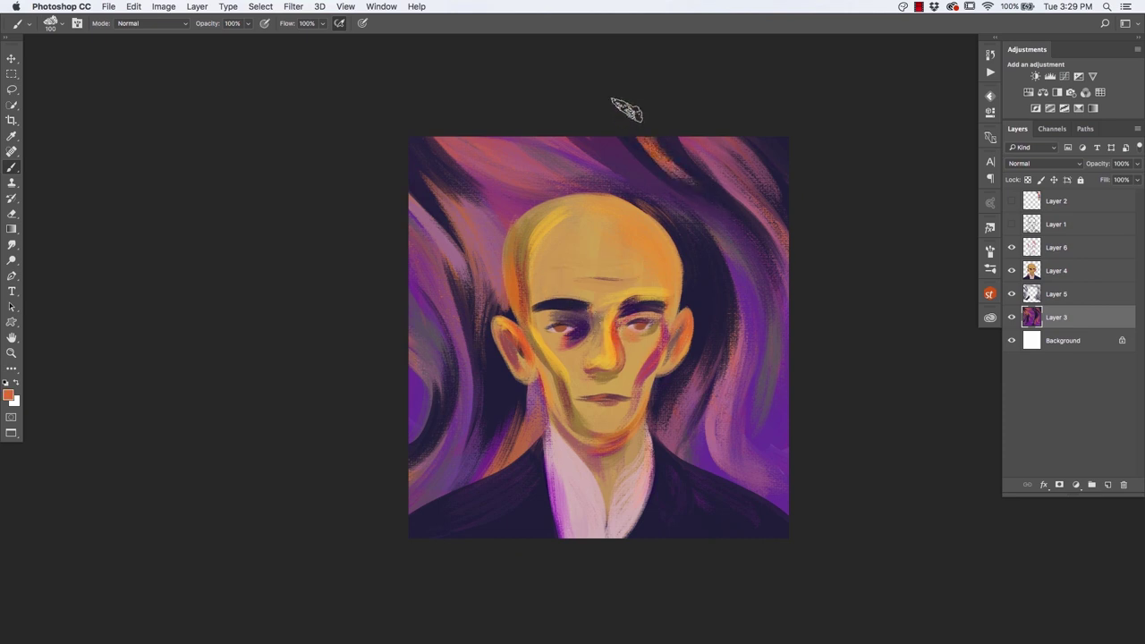
pyautogui.moveTo(641, 142); pyautogui.dragTo(681, 179)
pyautogui.keyDown('alt'); pyautogui.click(696, 171); pyautogui.keyUp('alt')
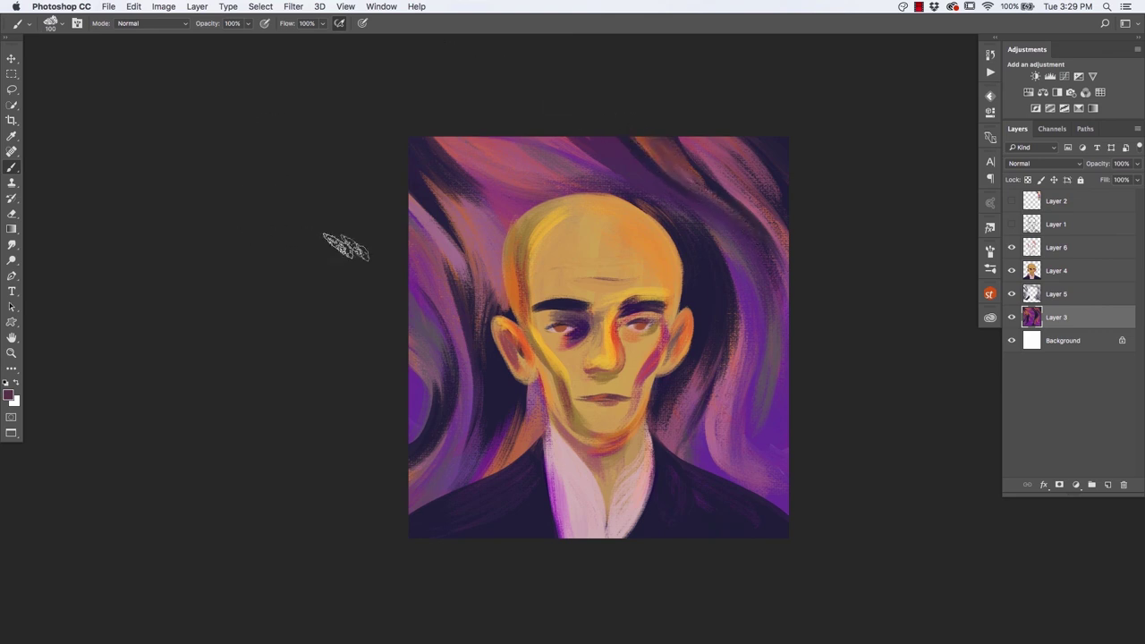
pyautogui.keyDown('alt'); pyautogui.click(510, 190); pyautogui.keyUp('alt')
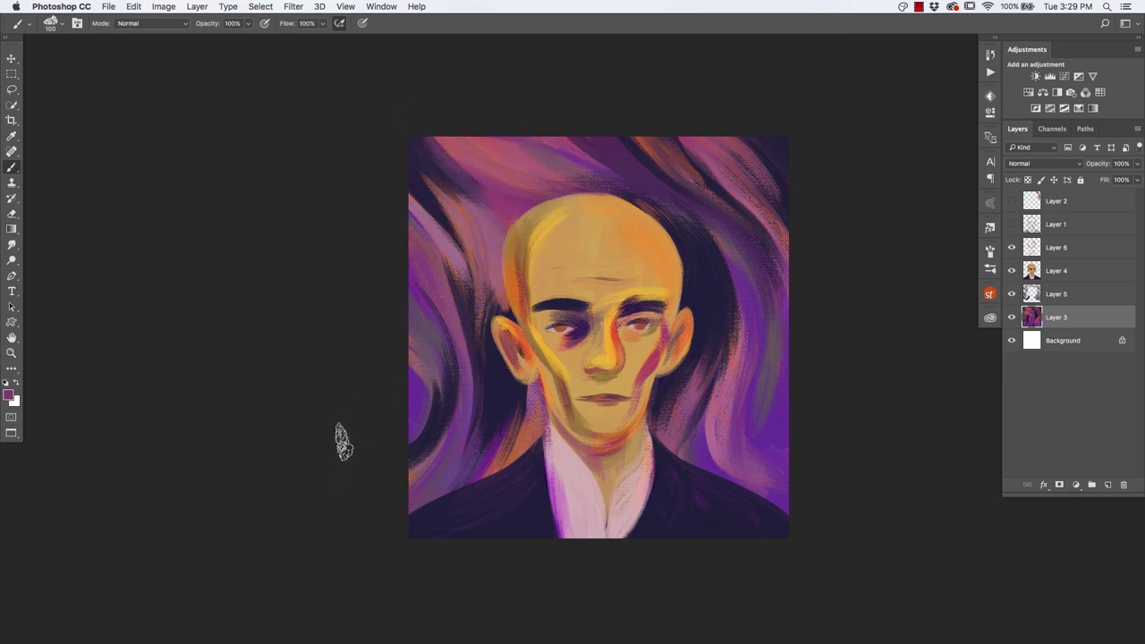
pyautogui.keyDown('alt'); pyautogui.click(708, 381); pyautogui.keyUp('alt')
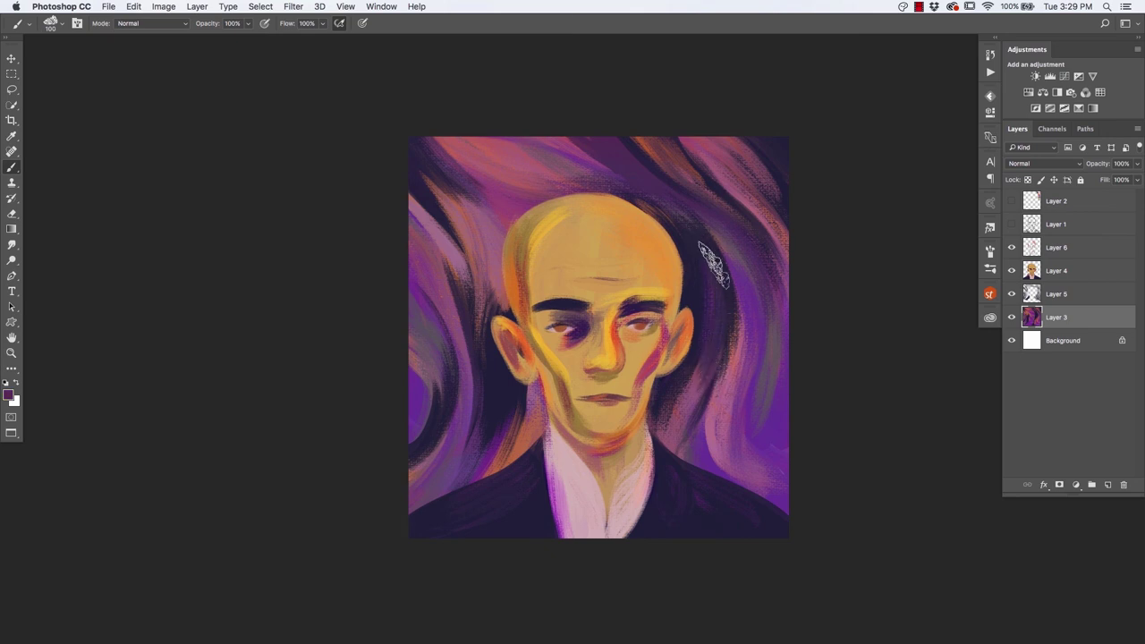
pyautogui.moveTo(724, 353); pyautogui.dragTo(720, 269)
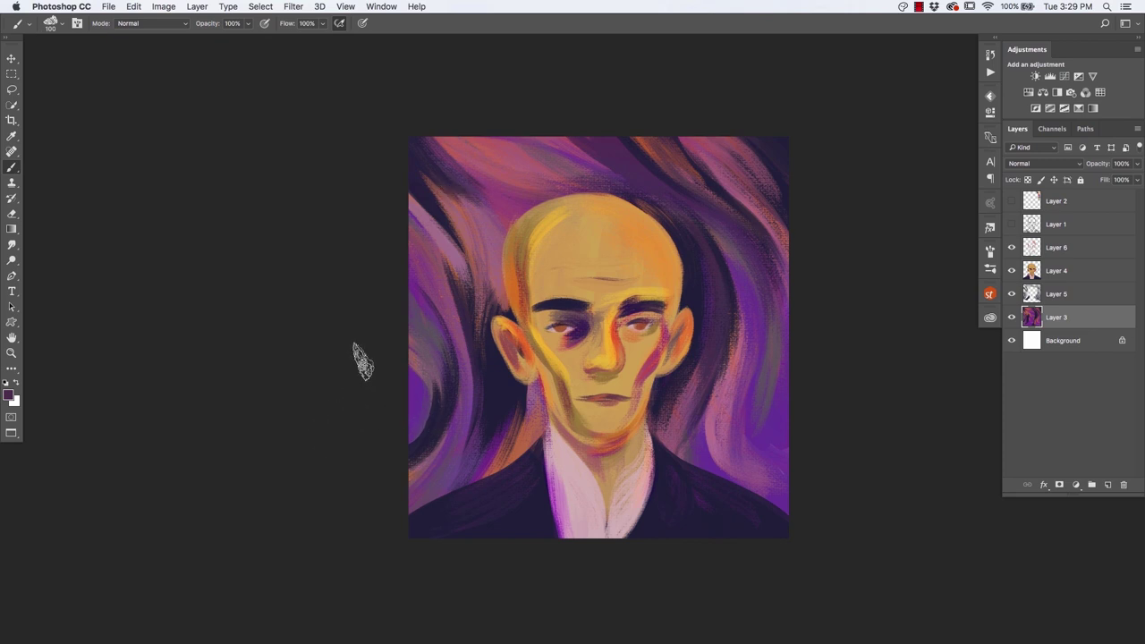
# On Layer 4, sample lighter orange and lip red with a smaller brush, zoomed in on the mouth.
pyautogui.keyDown('alt'); pyautogui.click(534, 347); pyautogui.keyUp('alt')
pyautogui.click(1047, 270)
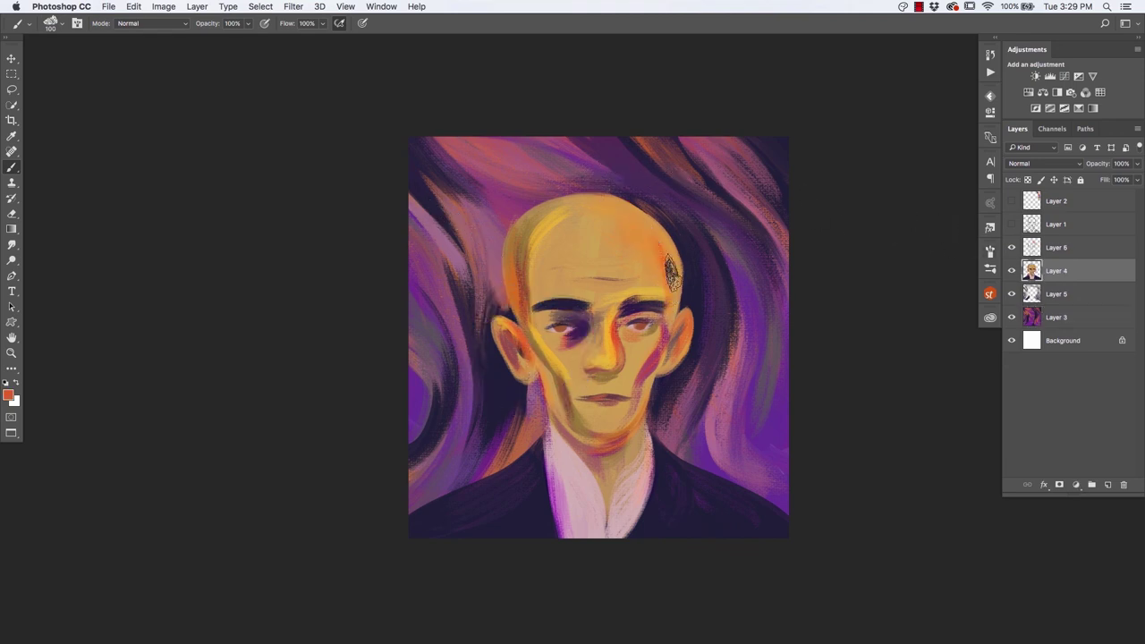
pyautogui.keyDown('alt'); pyautogui.click(651, 238); pyautogui.keyUp('alt')
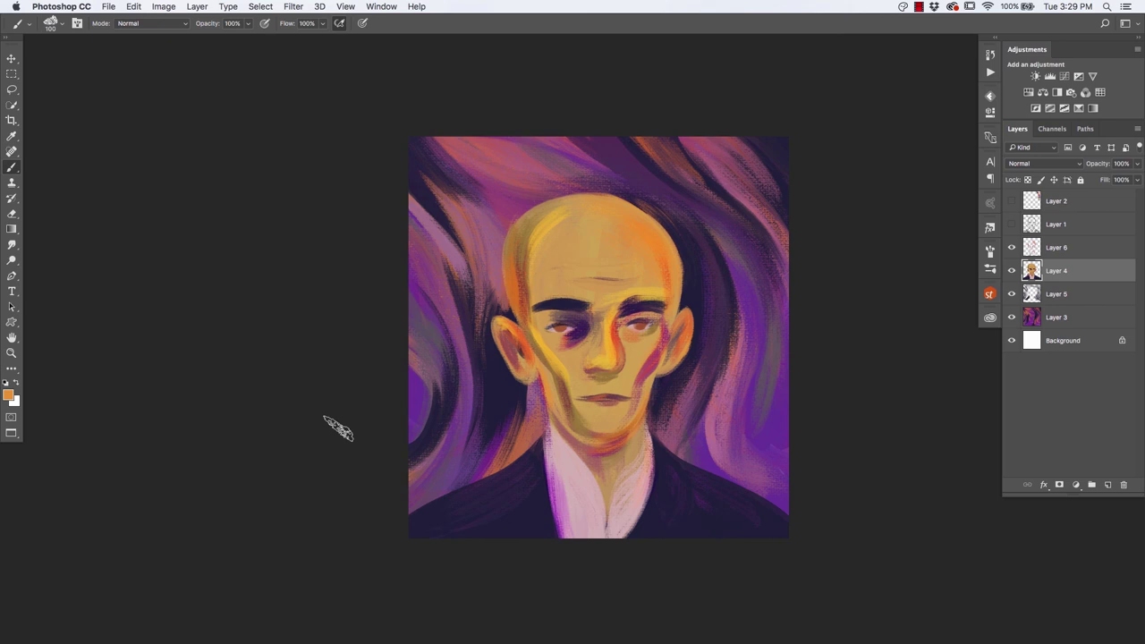
pyautogui.keyDown('alt'); pyautogui.click(597, 398); pyautogui.keyUp('alt')
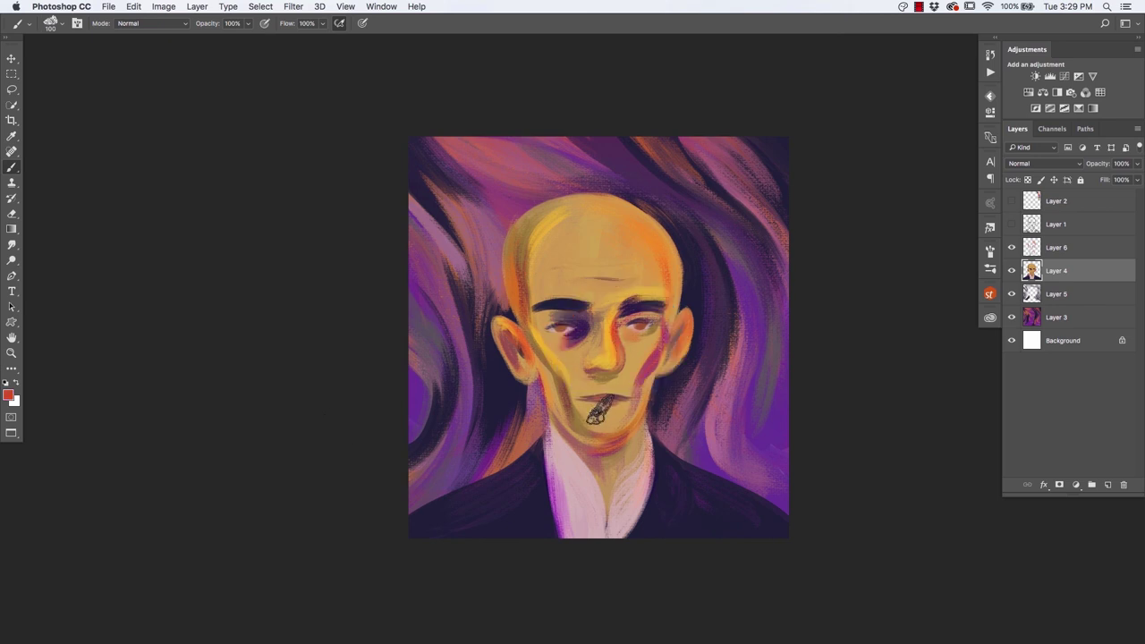
pyautogui.press('[')
pyautogui.scroll(2, 581, 393)
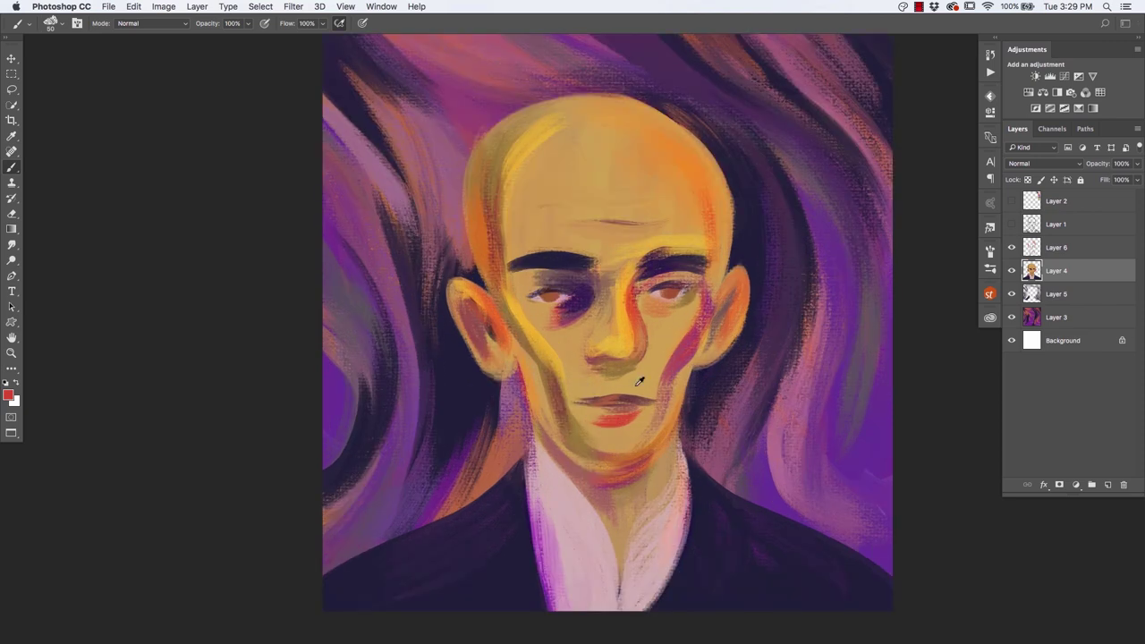
pyautogui.keyDown('alt'); pyautogui.click(628, 418); pyautogui.keyUp('alt')
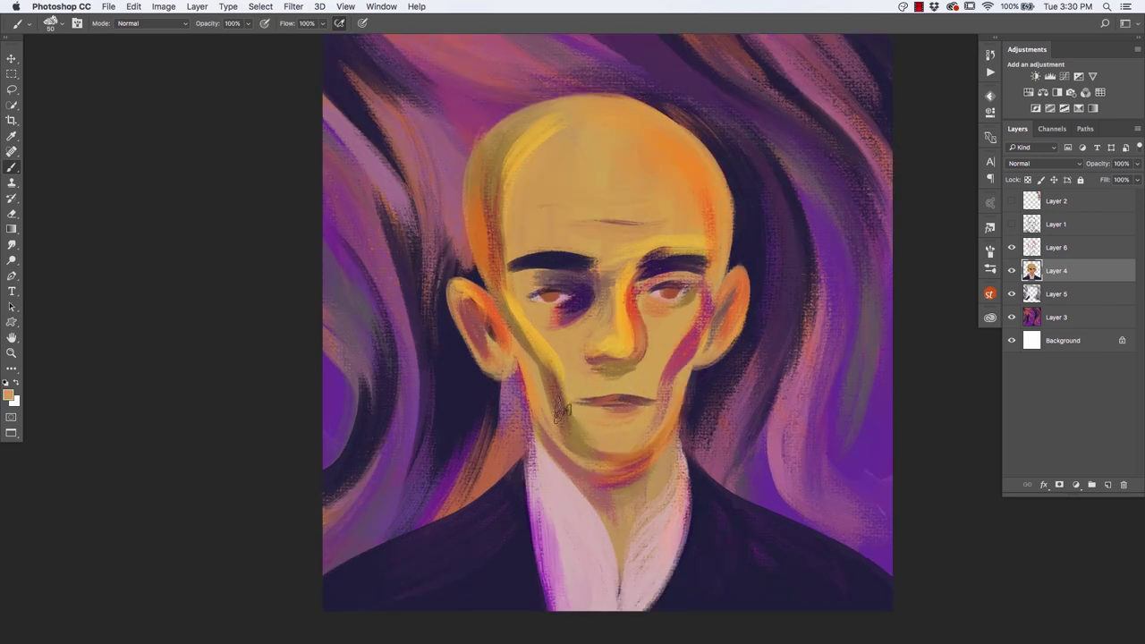
pyautogui.scroll(-2, 491, 412)
pyautogui.moveTo(460, 421)
pyautogui.mouseDown()
pyautogui.moveTo(480, 426)
pyautogui.moveTo(410, 427)
pyautogui.moveTo(403, 443)
pyautogui.mouseUp()
pyautogui.scroll(2, 481, 427)
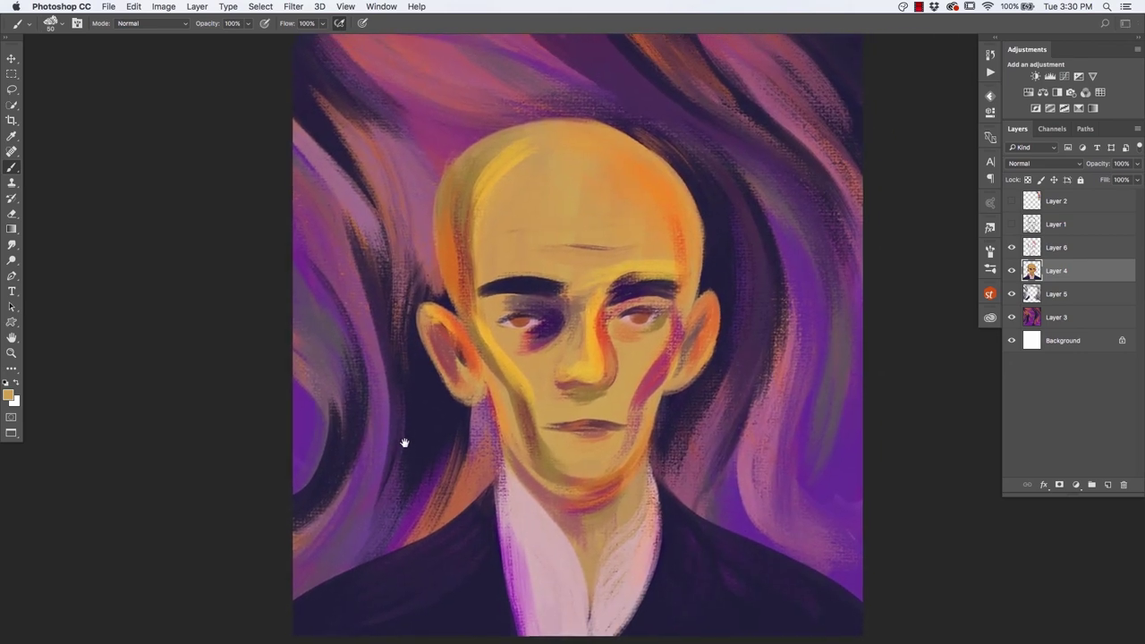